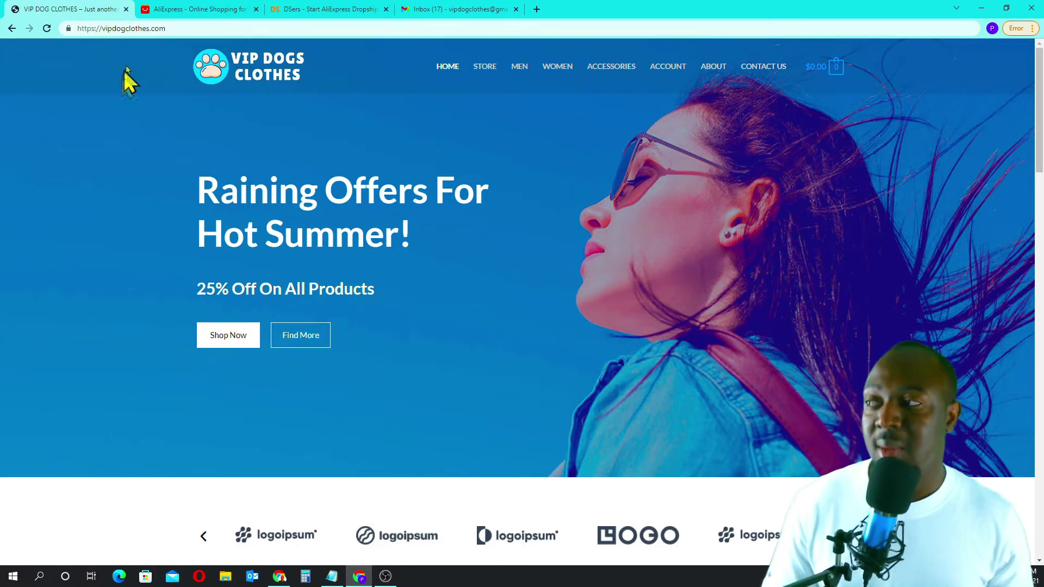
Log in to the VIP Dog Clothes WordPress admin via /wp-admin with the autofilled credentials
left_click(236, 29)
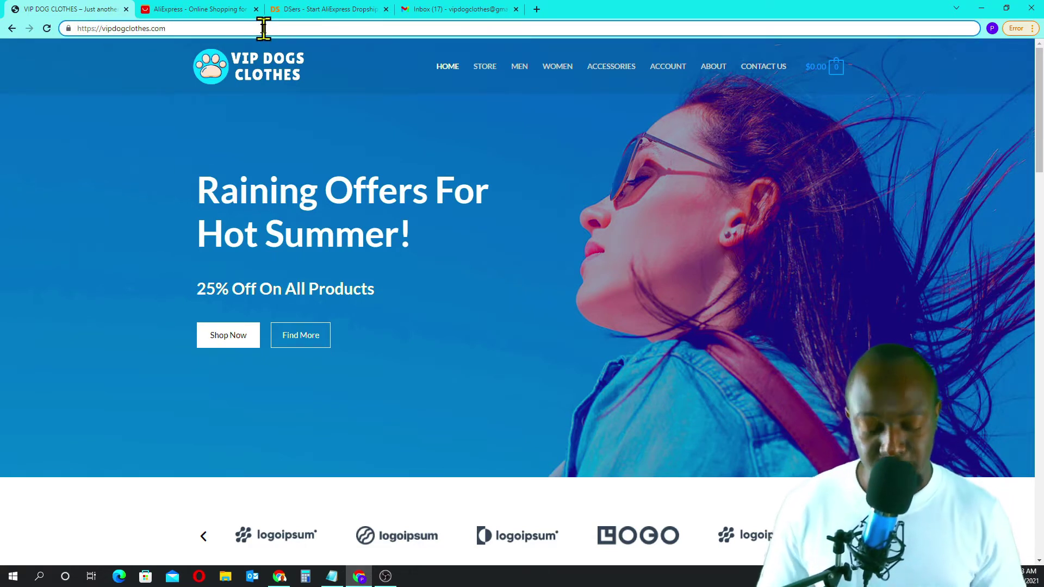
type("/")
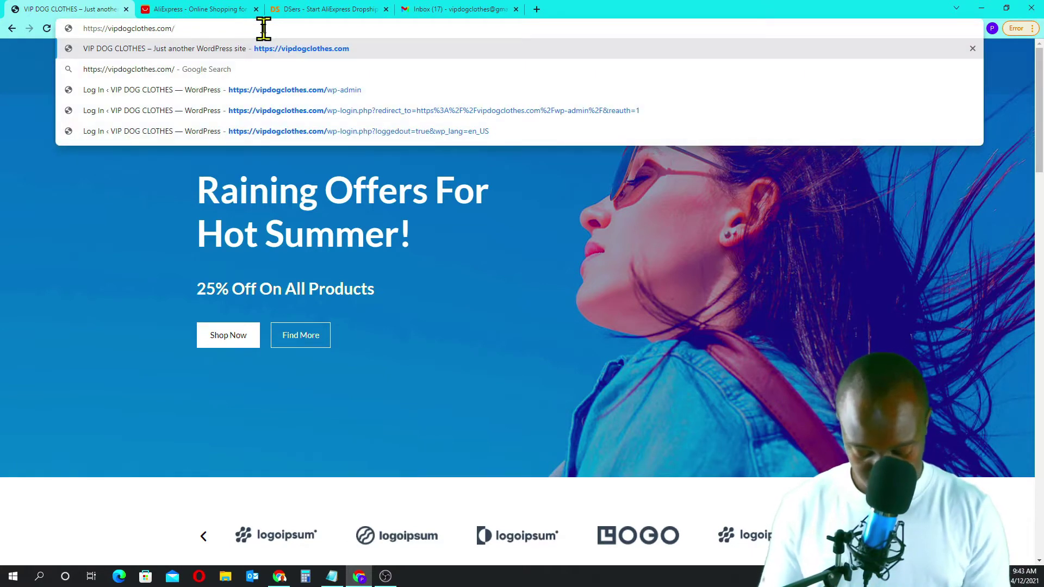
type("wp-")
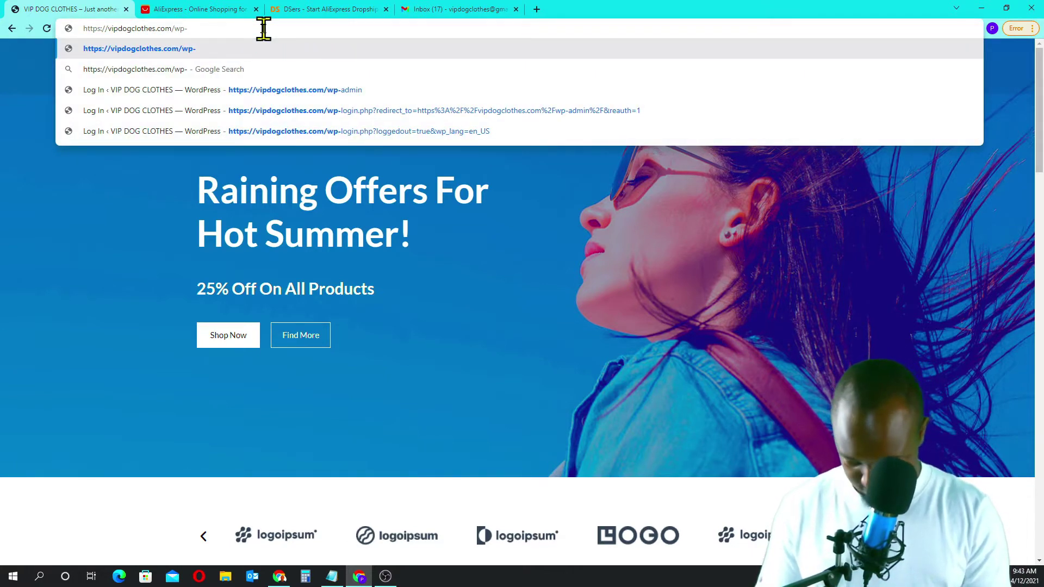
type("admin")
key("Return")
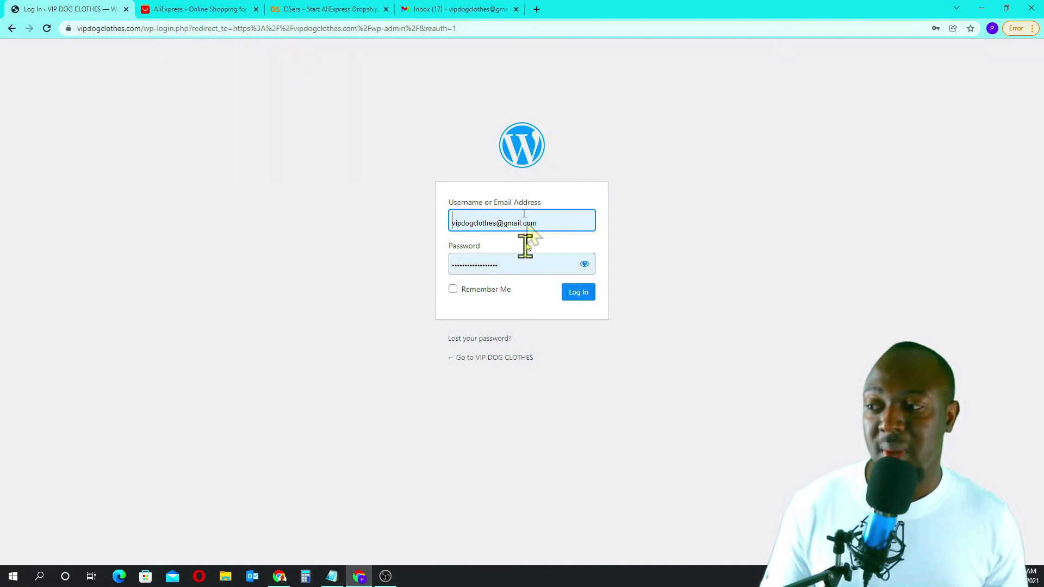
left_click(583, 294)
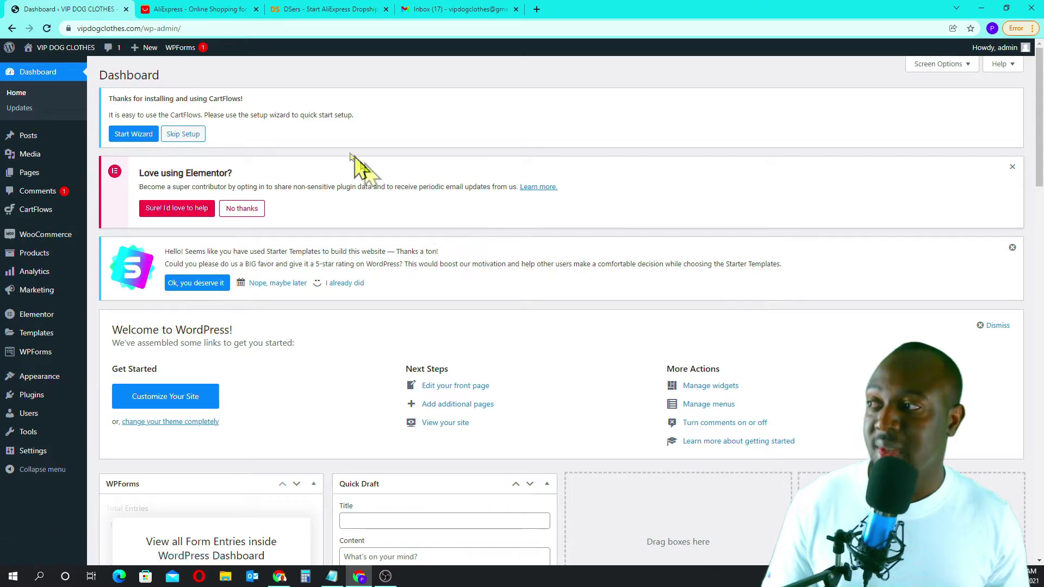
left_click(203, 10)
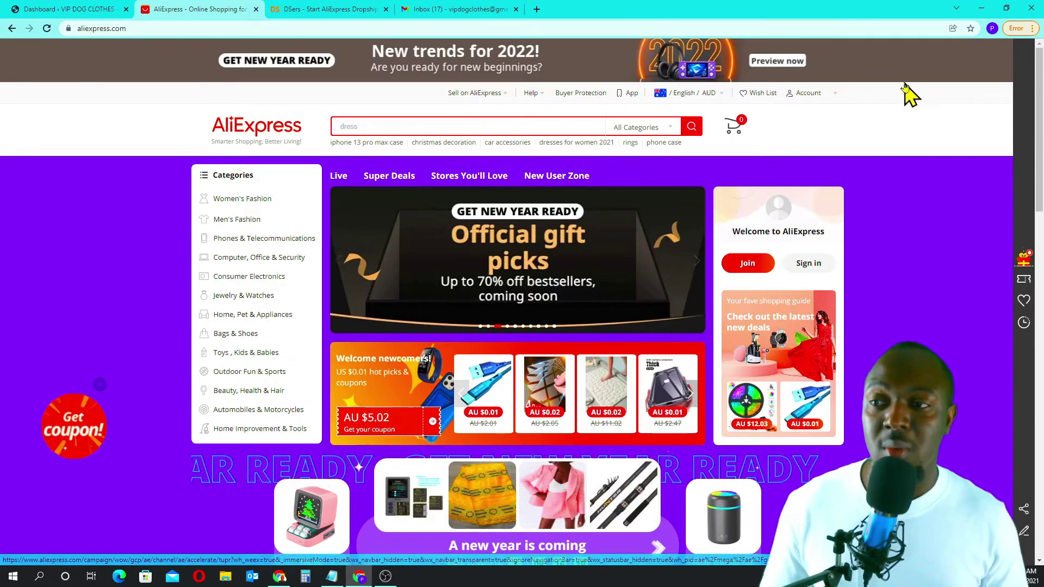
mouse_move(807, 93)
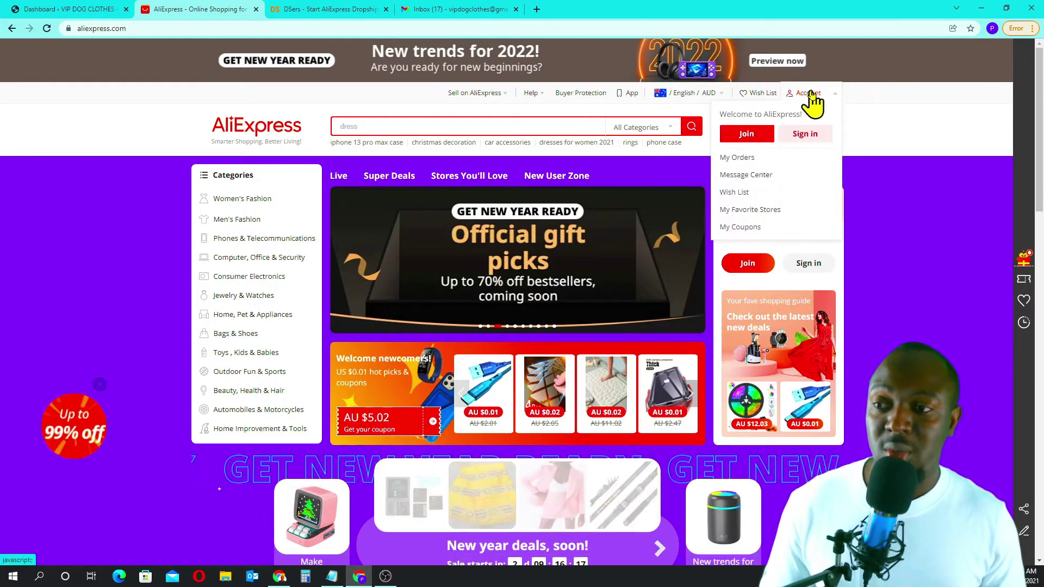
Zoom the AliExpress page in and join using the store's Google account
key("ctrl+plus")
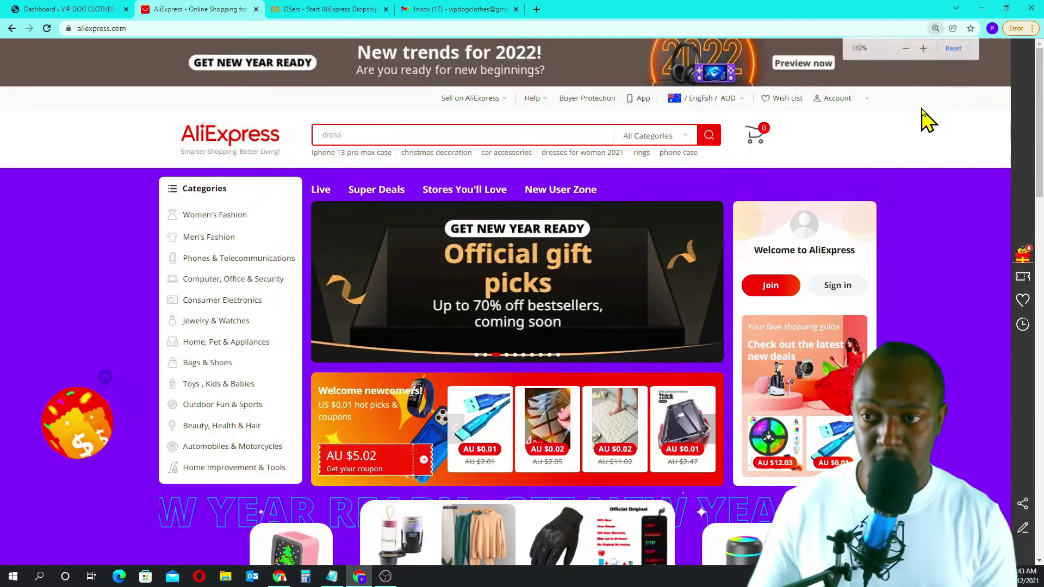
key("ctrl+plus")
key("ctrl+plus")
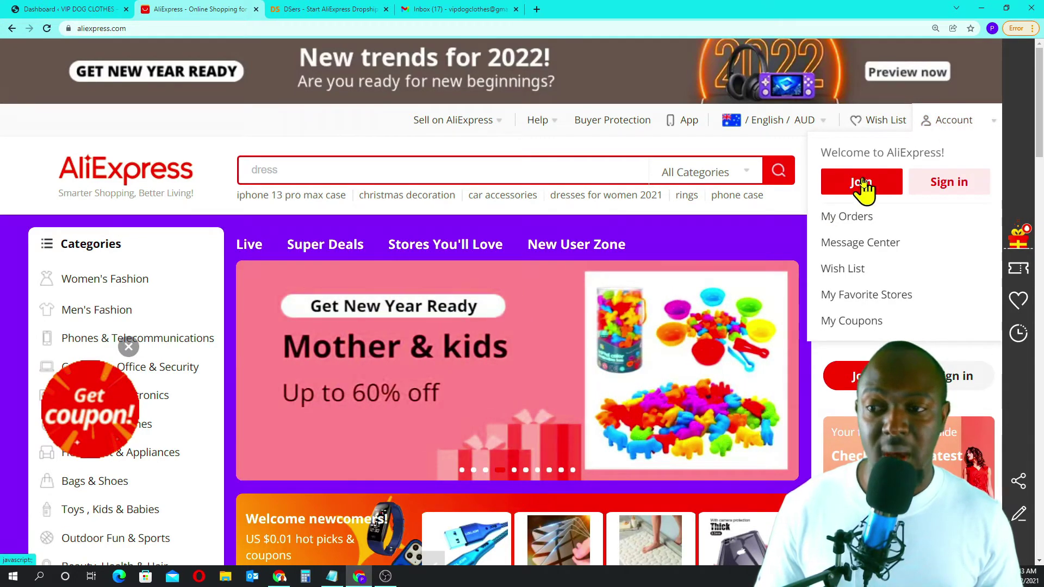
left_click(861, 182)
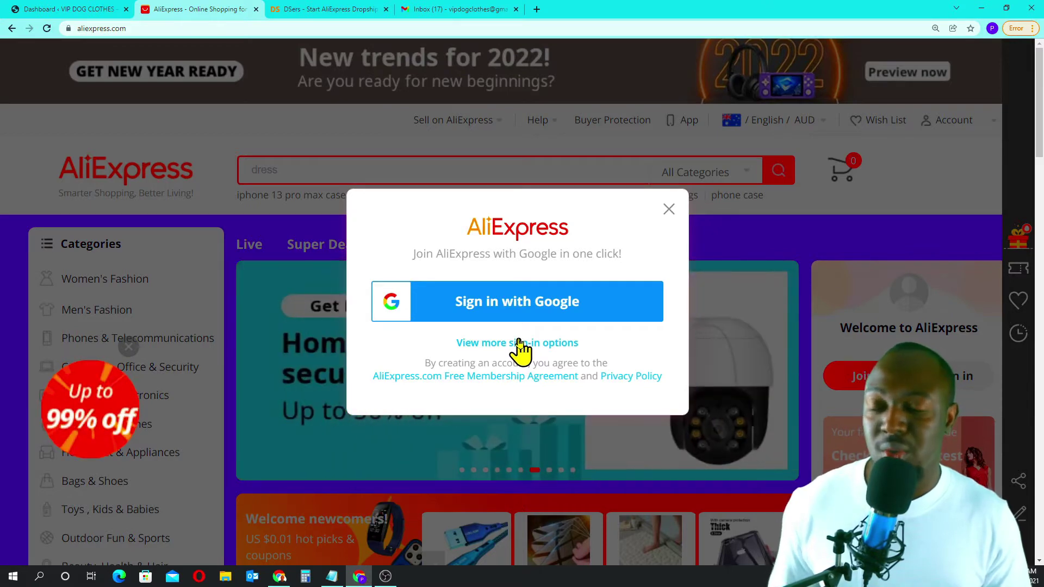
left_click(520, 308)
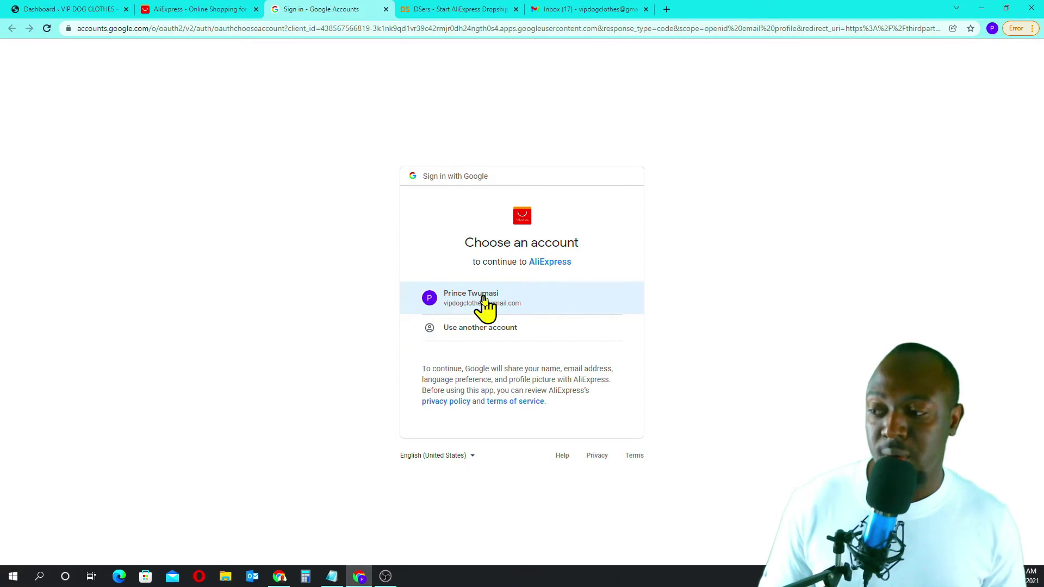
left_click(483, 298)
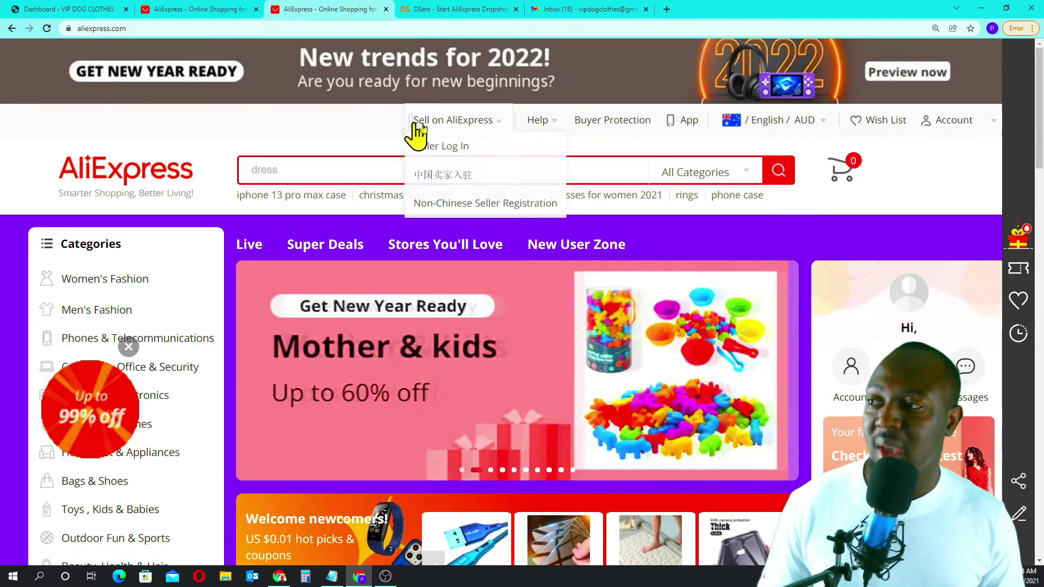
Confirm the AliExpress welcome email in Gmail and close the duplicate AliExpress tab
left_click(578, 11)
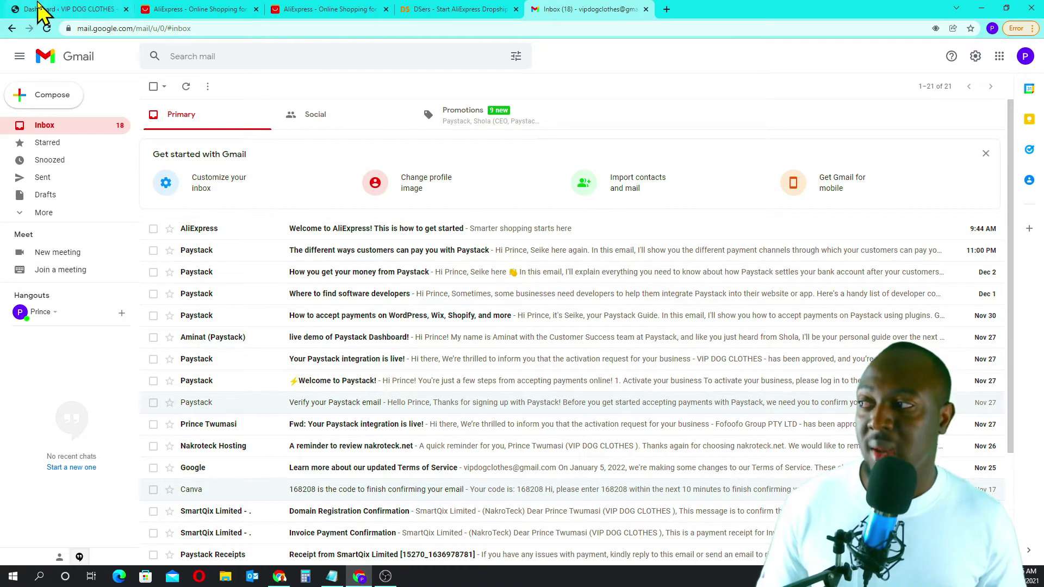
left_click(61, 12)
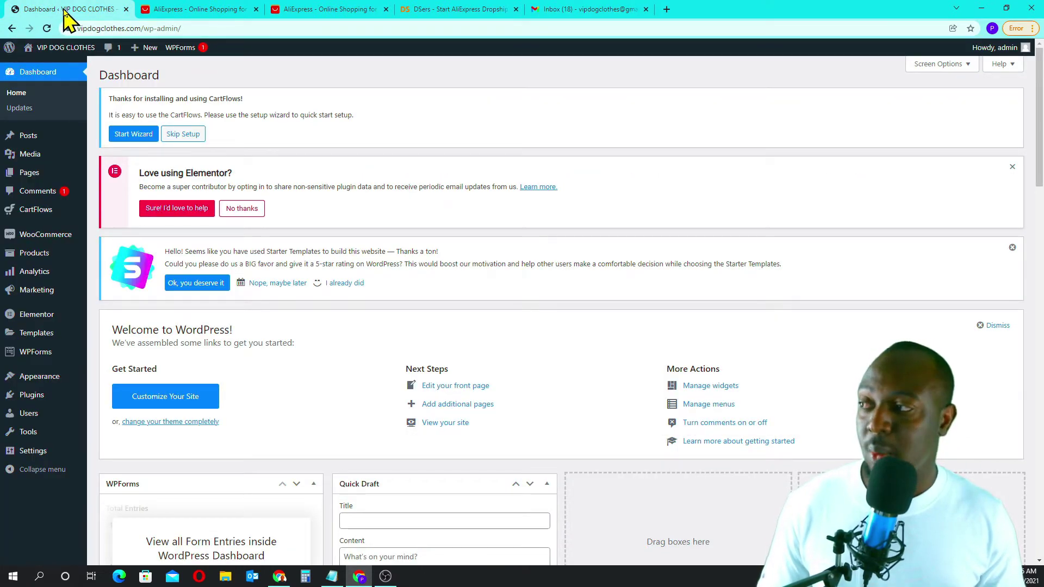
left_click(231, 10)
left_click(256, 9)
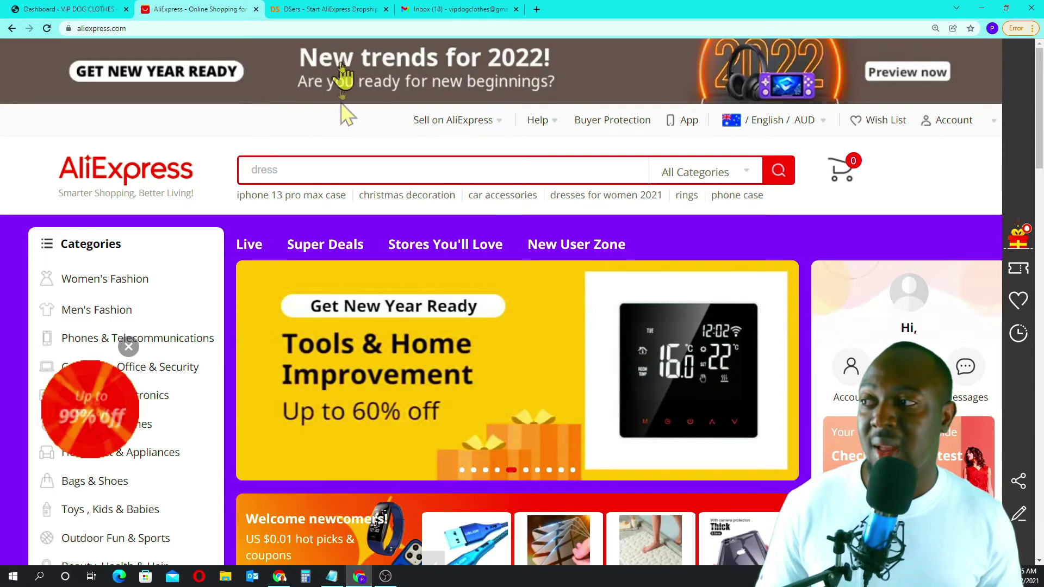
left_click(308, 10)
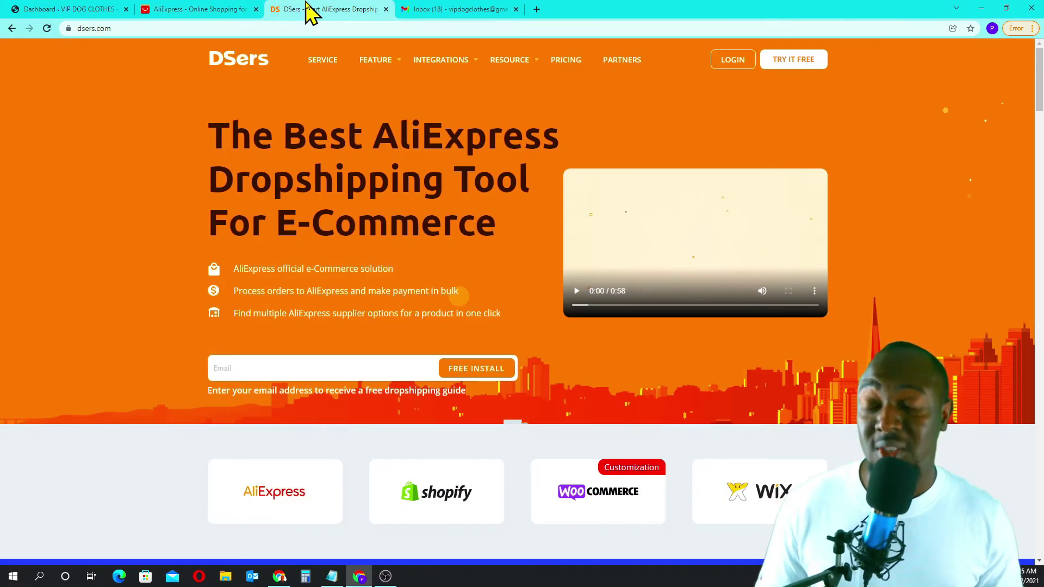
left_click(456, 11)
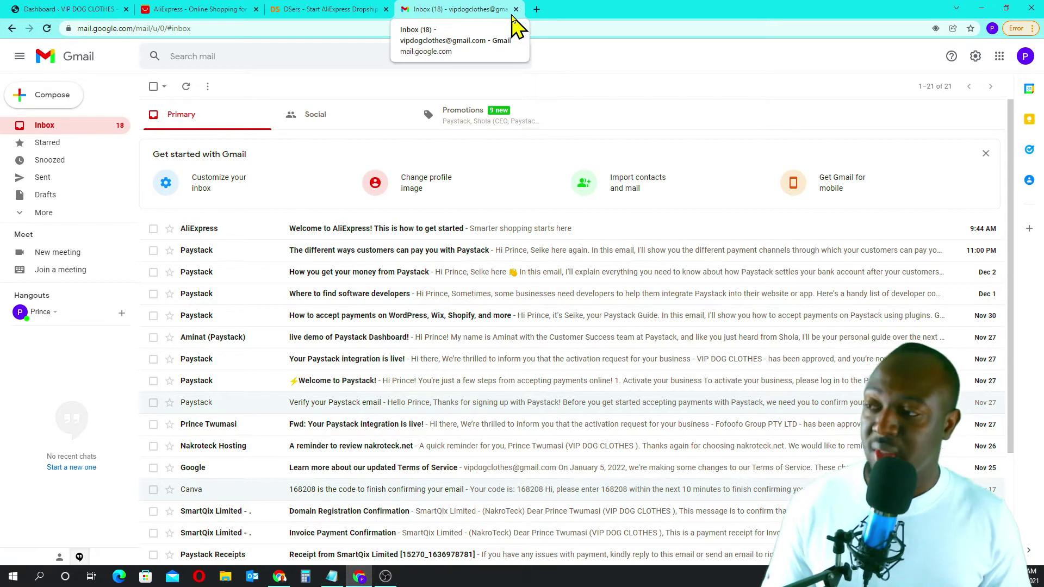
left_click(314, 9)
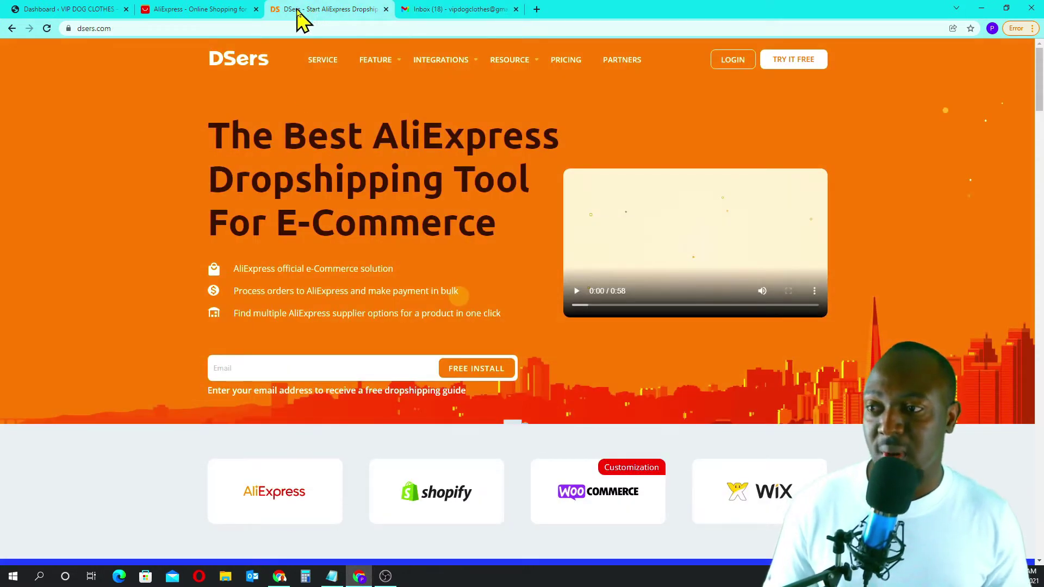
Sign up for a free DSers account with the store's Gmail address and a pasted password
left_click(797, 58)
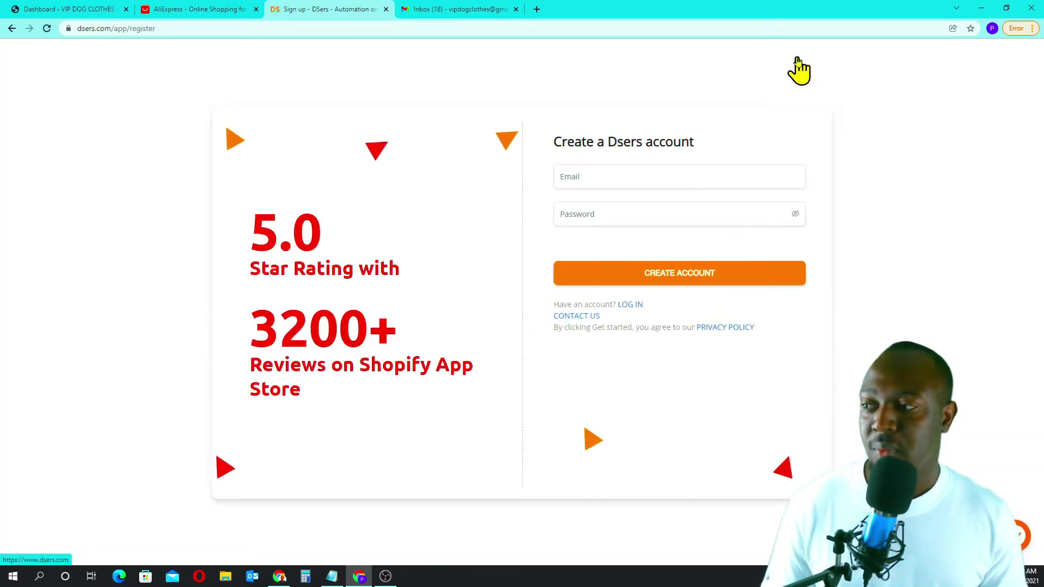
left_click(625, 182)
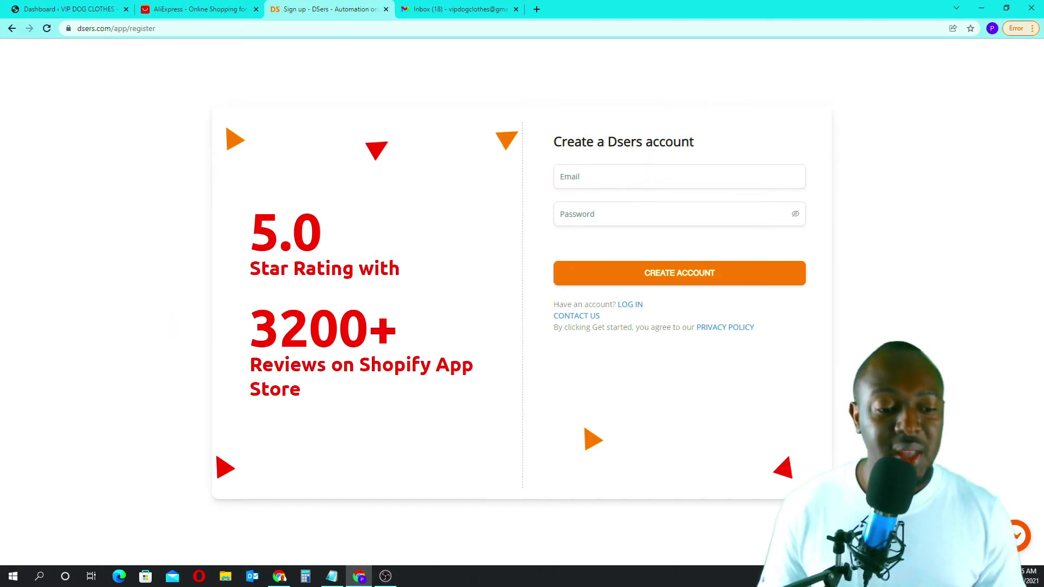
key("alt+Tab")
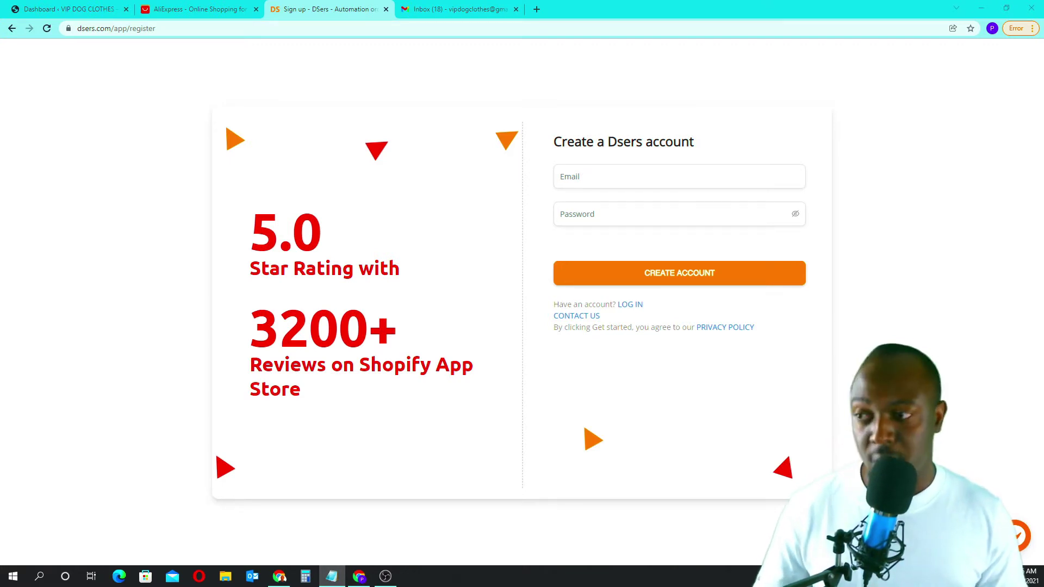
left_click(593, 179)
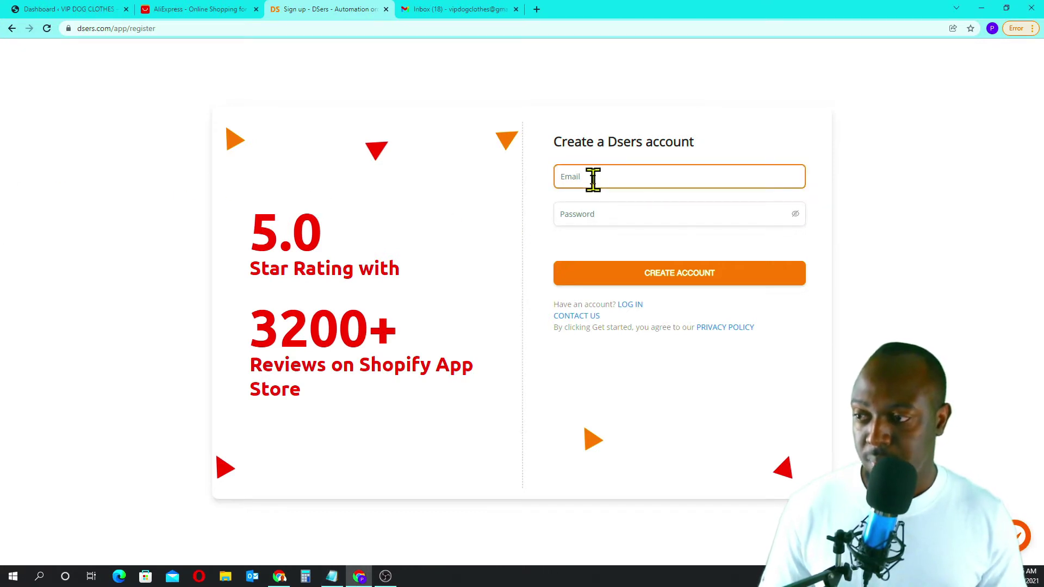
key("Down")
key("Return")
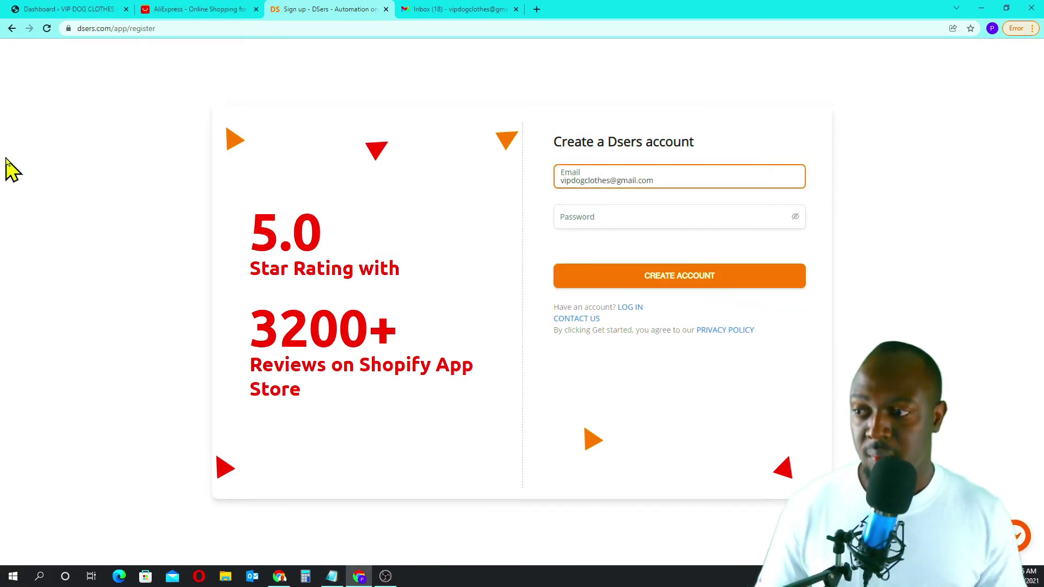
key("alt+Tab")
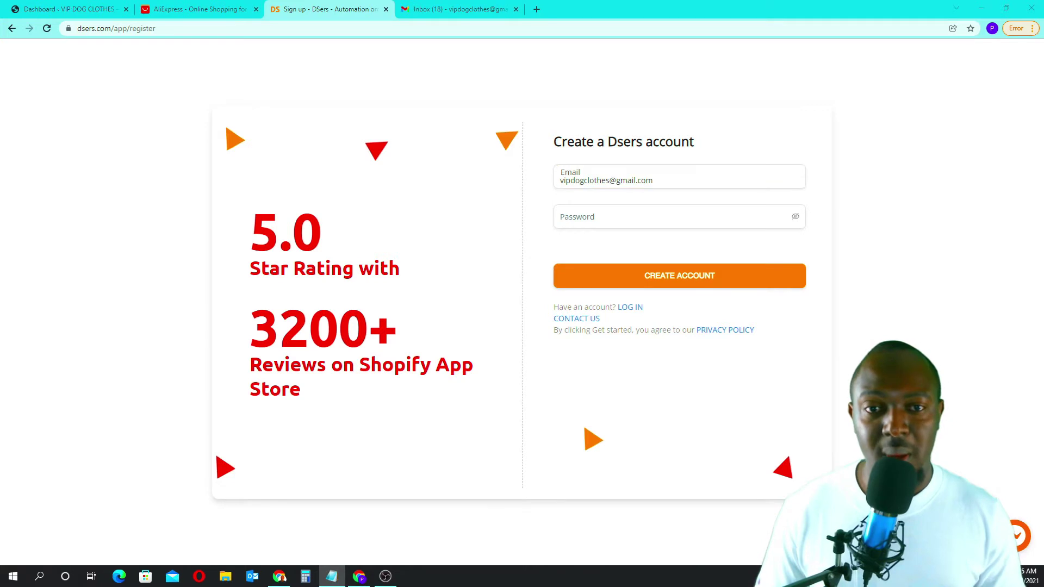
left_click(664, 217)
key("ctrl+v")
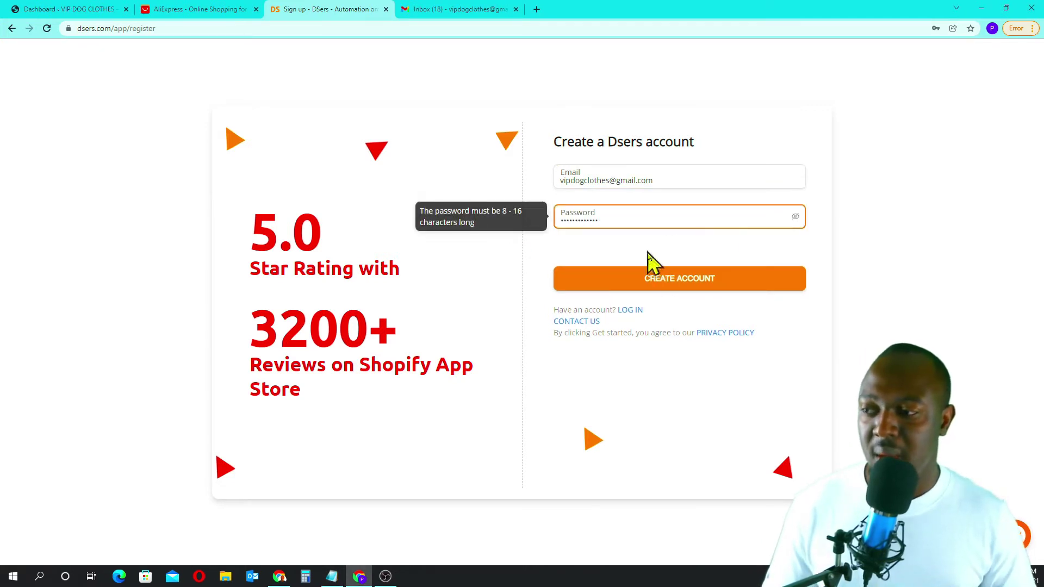
left_click(659, 283)
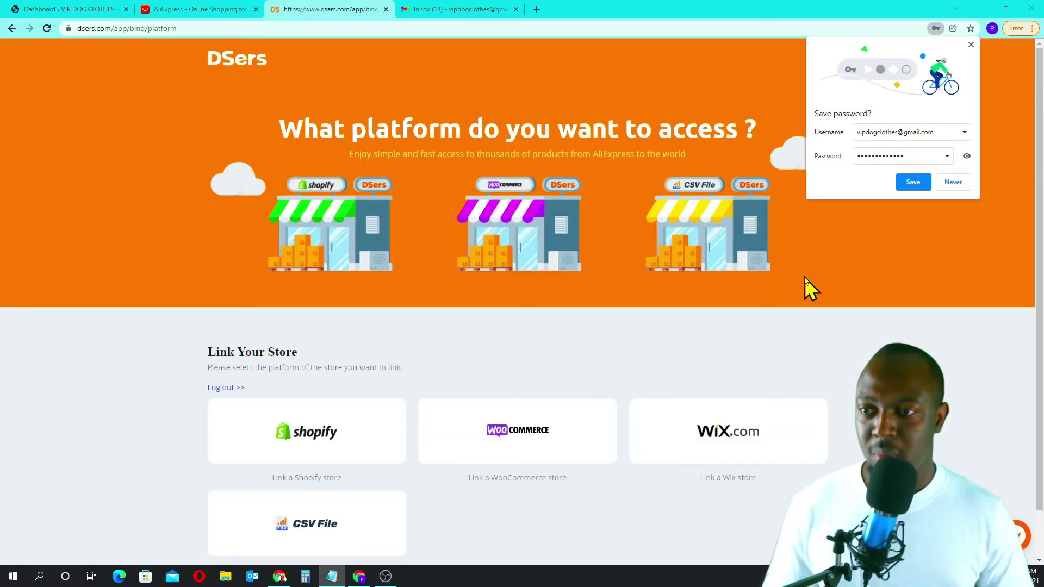
Save the DSers login in Chrome and choose WooCommerce as the platform to link
left_click(911, 184)
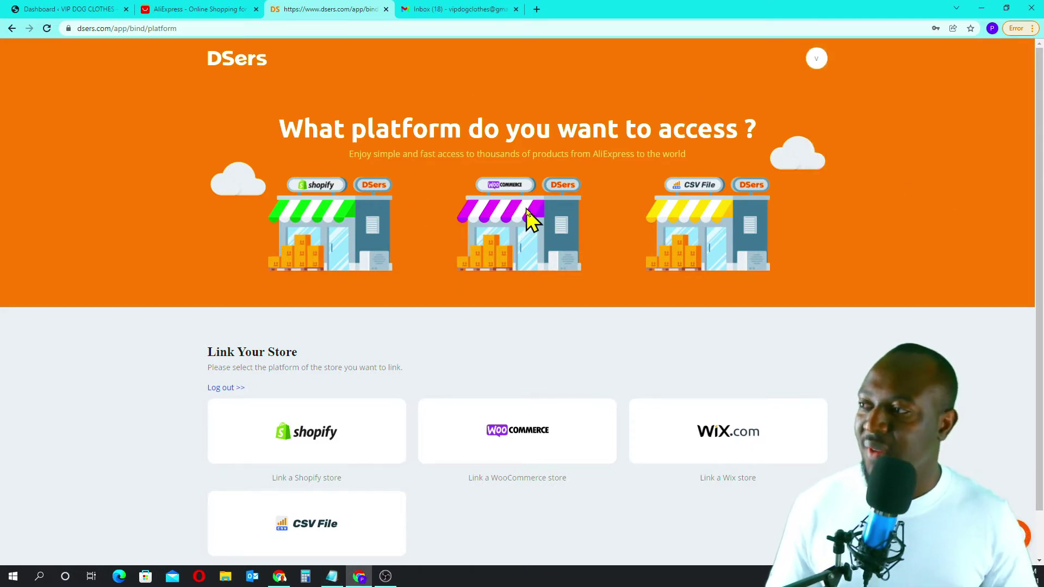
scroll(530, 218, "down", 1)
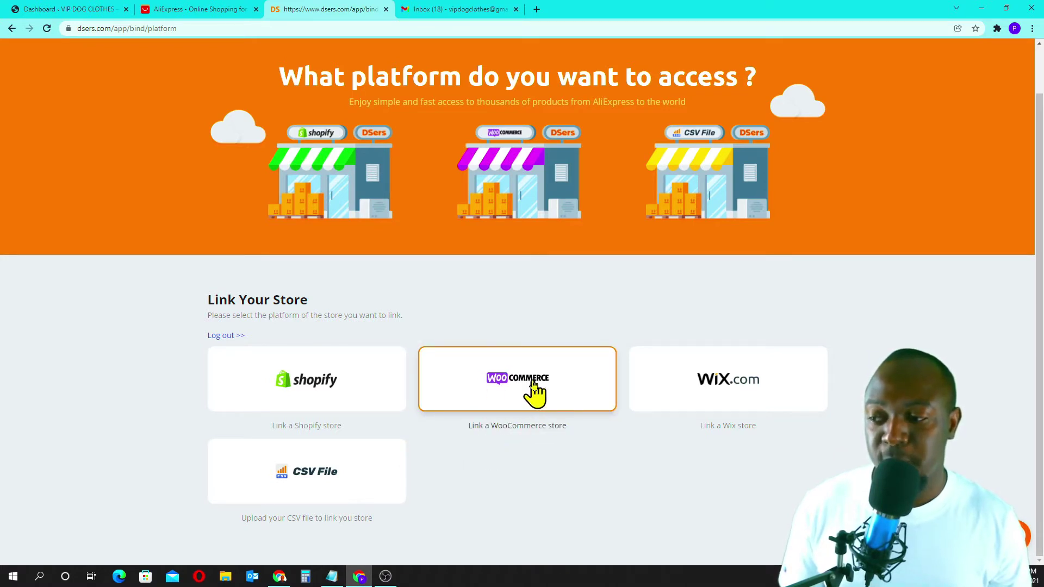
left_click(514, 383)
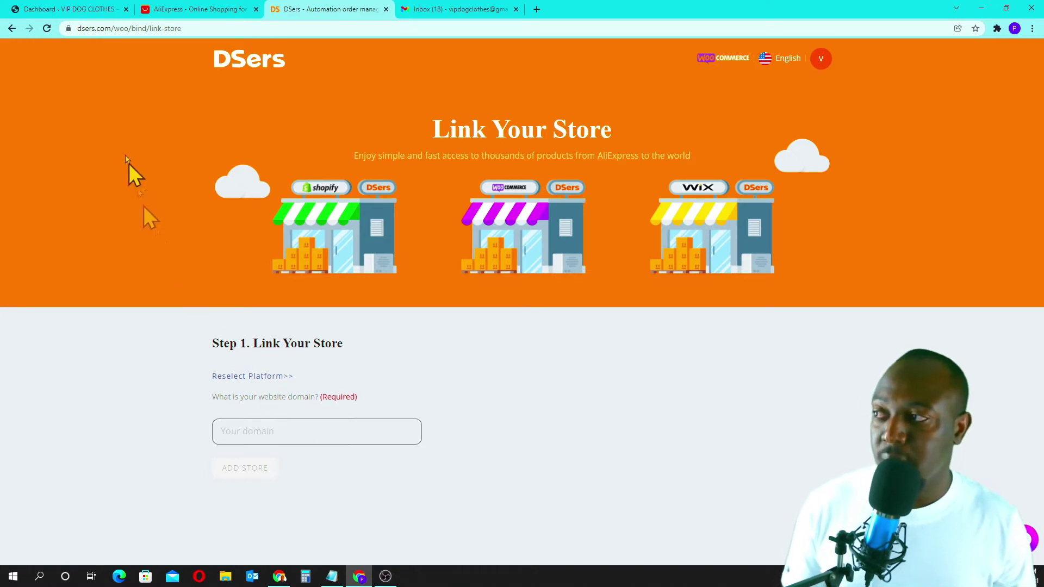
left_click(82, 10)
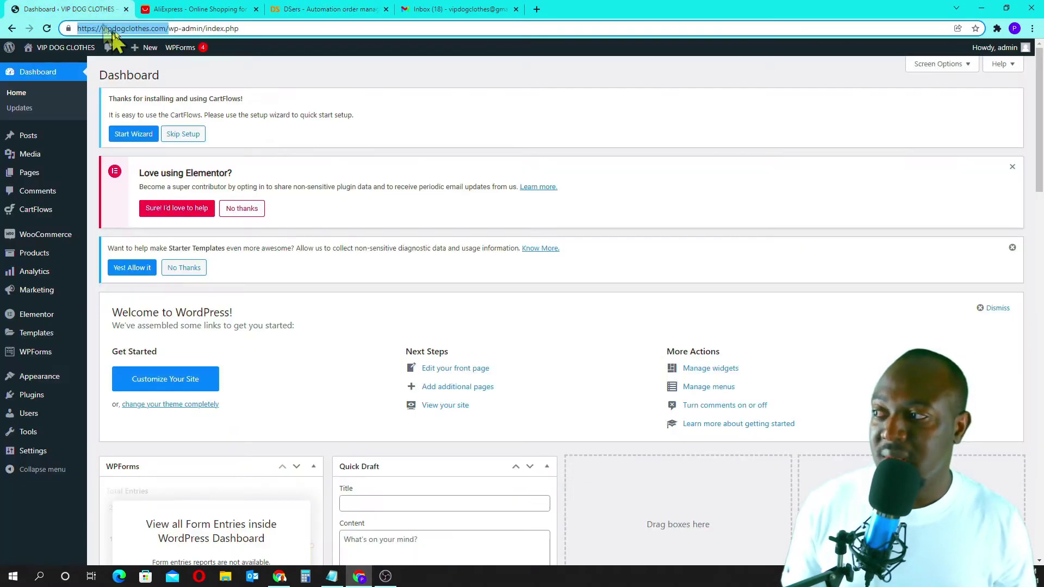
Copy the vipdogclothes.com domain from the WordPress address bar
left_click(158, 28)
left_click_drag(166, 29, 80, 30)
right_click(116, 33)
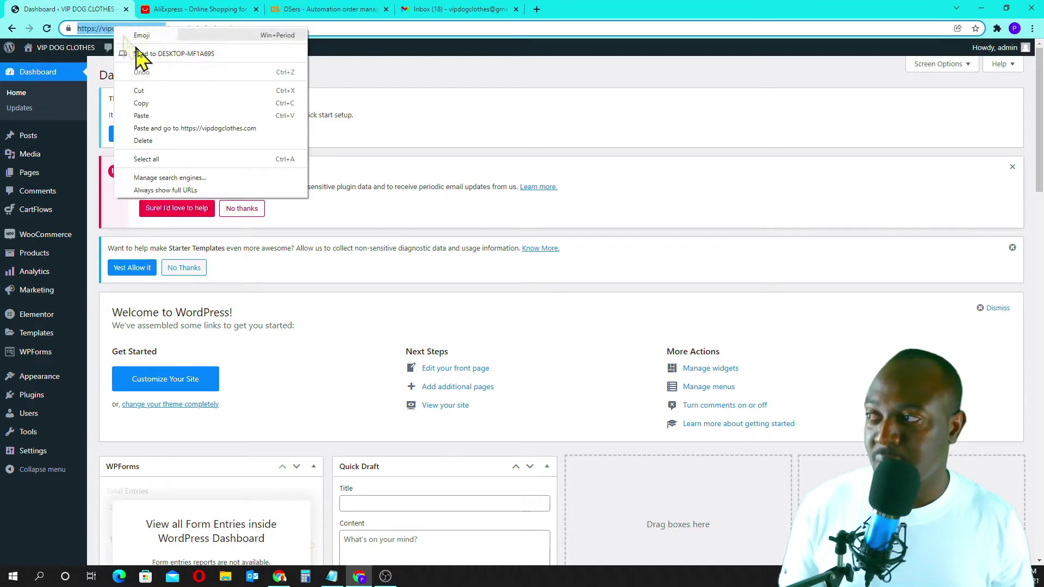
left_click(142, 103)
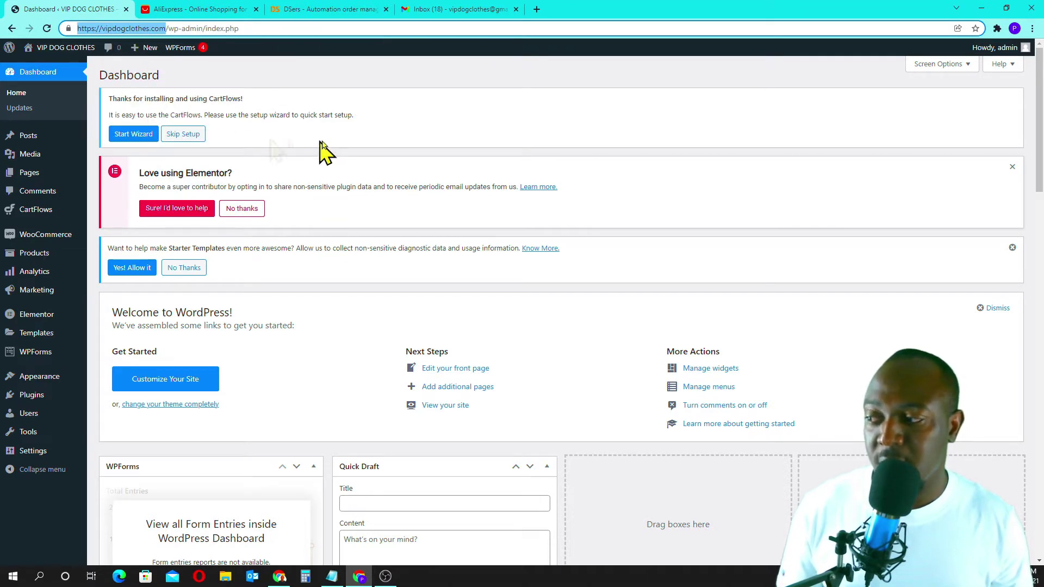
Paste vipdogclothes.com as the DSers store domain, add the store, and approve WooCommerce access
left_click(320, 6)
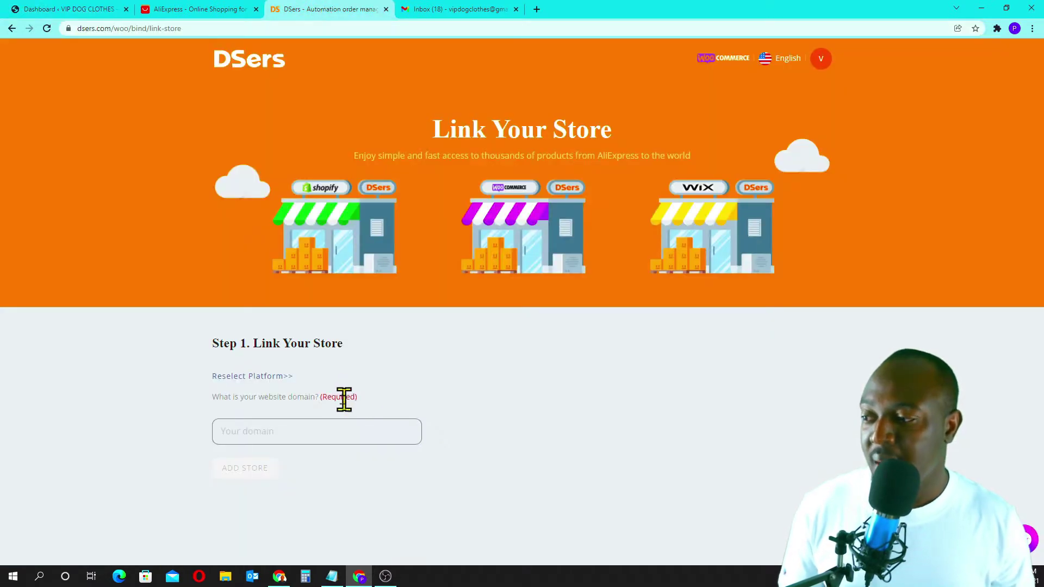
left_click(303, 427)
right_click(307, 430)
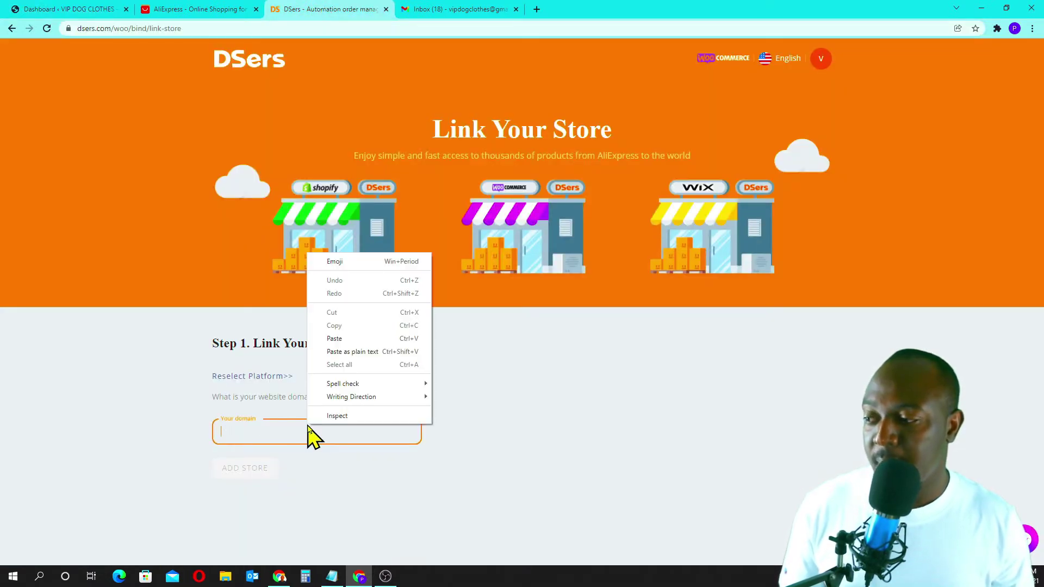
left_click(334, 338)
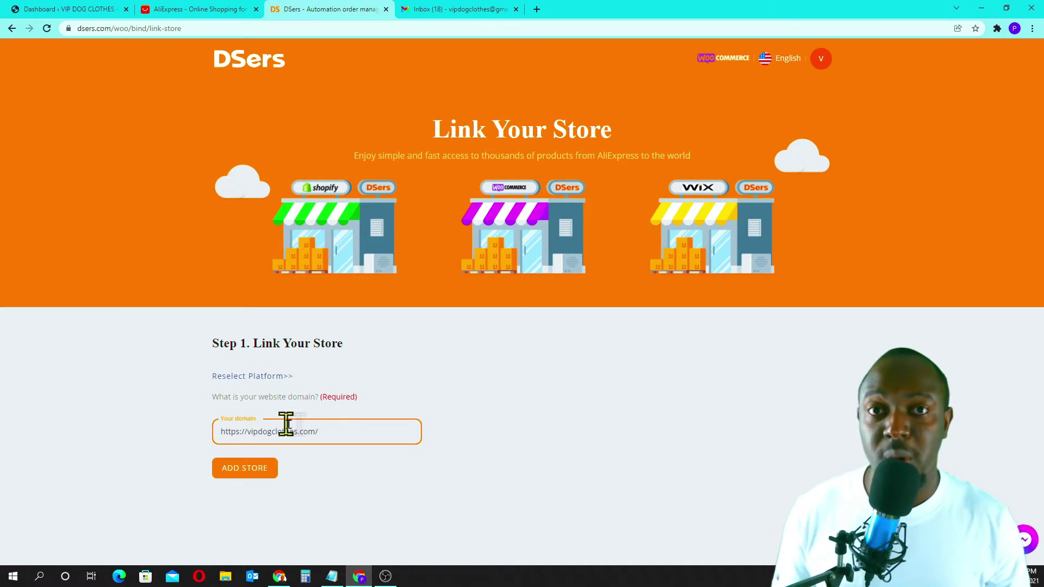
left_click(245, 471)
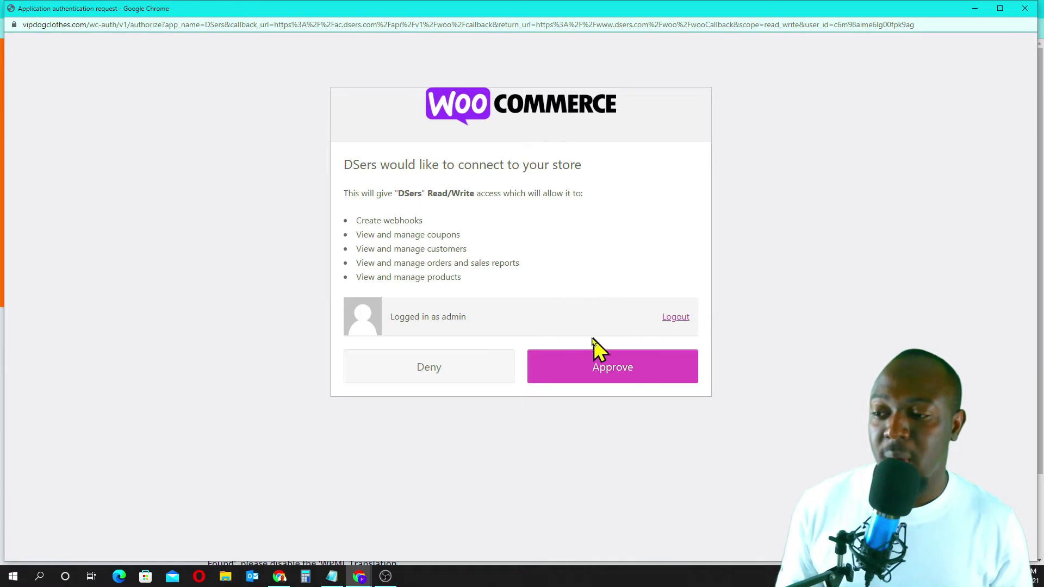
left_click(620, 381)
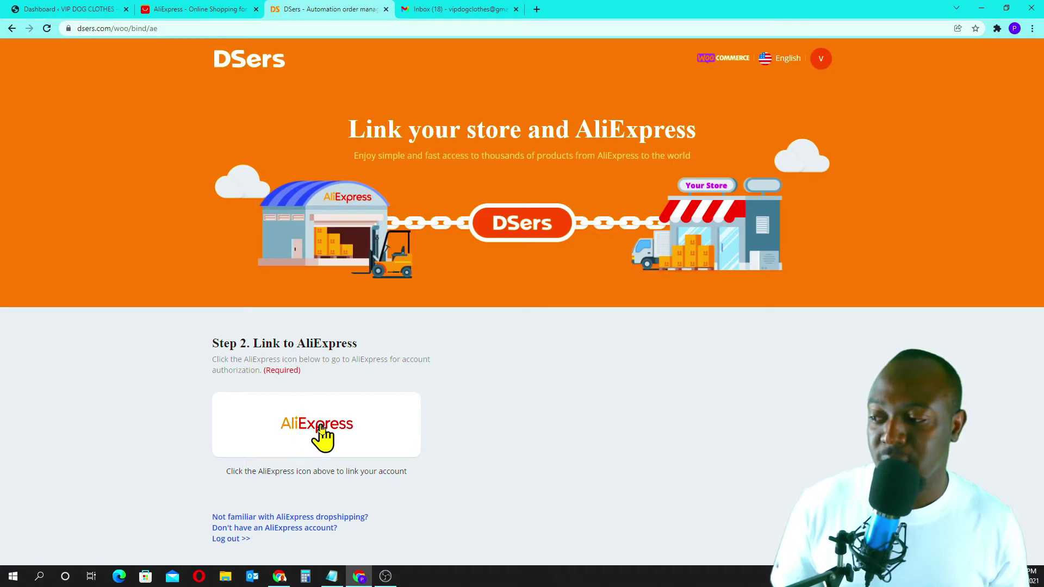
Link AliExpress to DSers by authorizing access on the AliExpress page
left_click(320, 427)
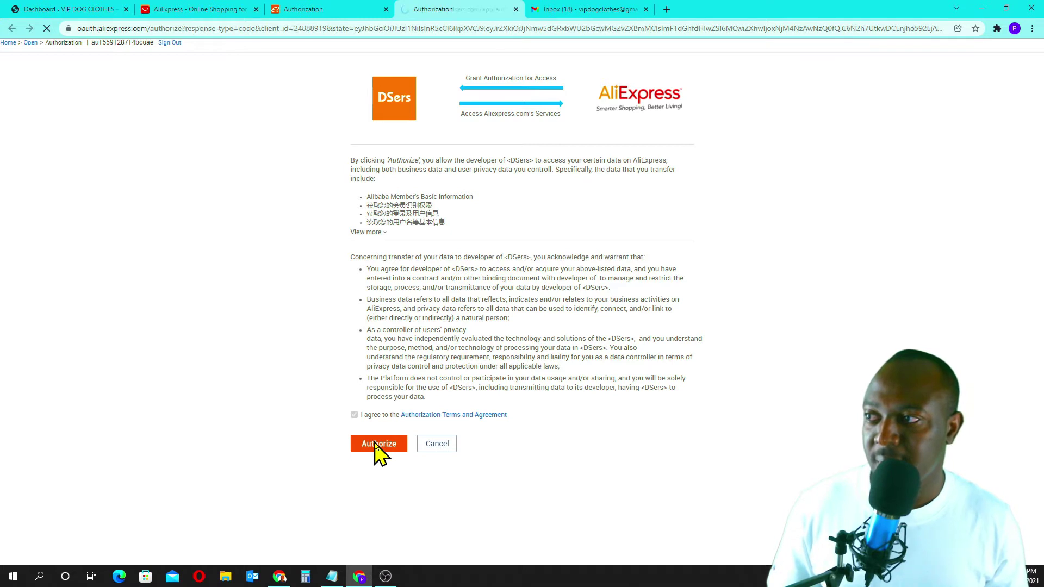
left_click(375, 445)
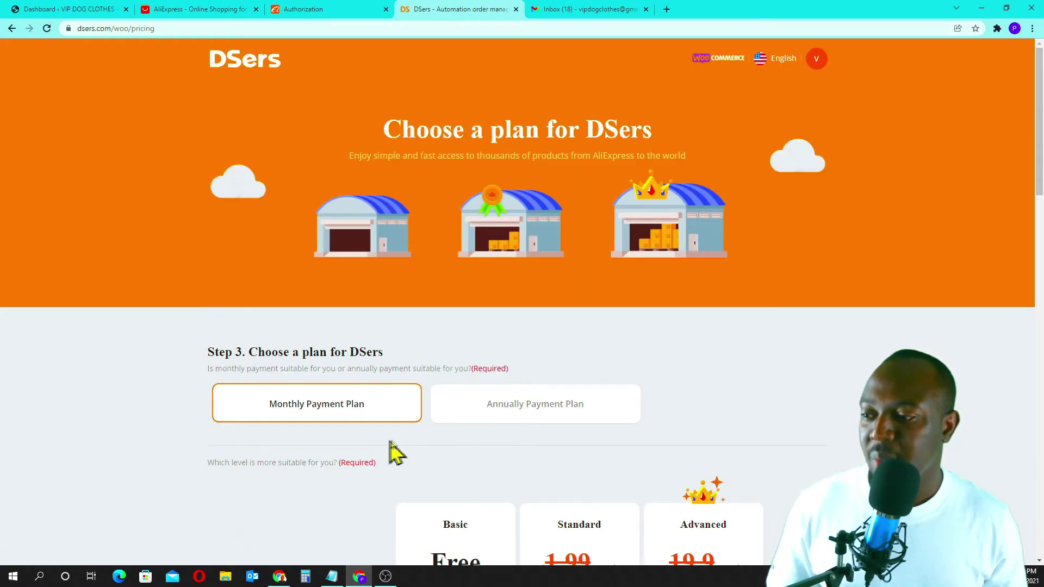
Scroll through the DSers plan comparison table to compare features across plans
scroll(396, 438, "down", 3)
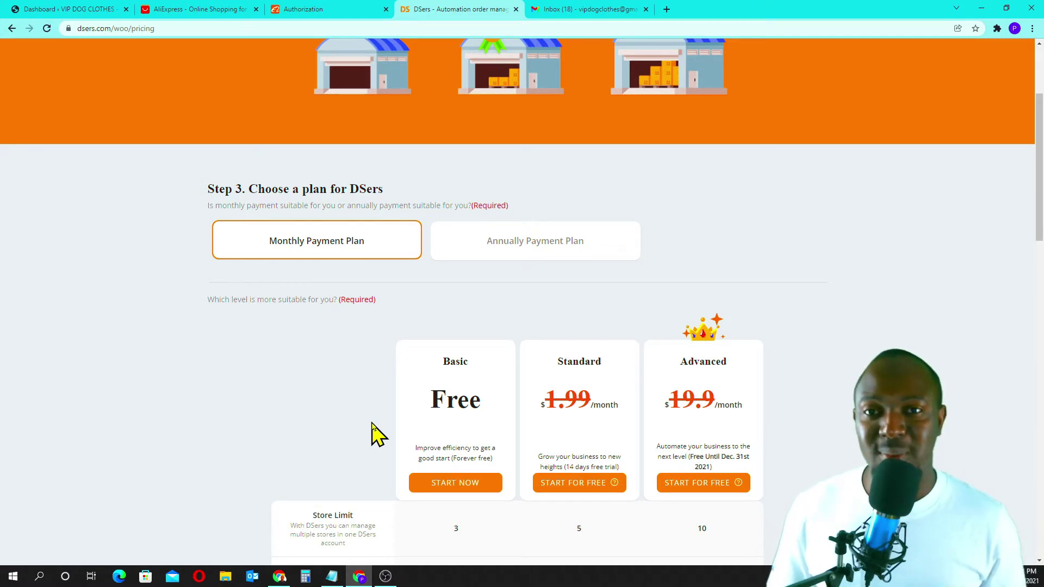
scroll(364, 333, "down", 4)
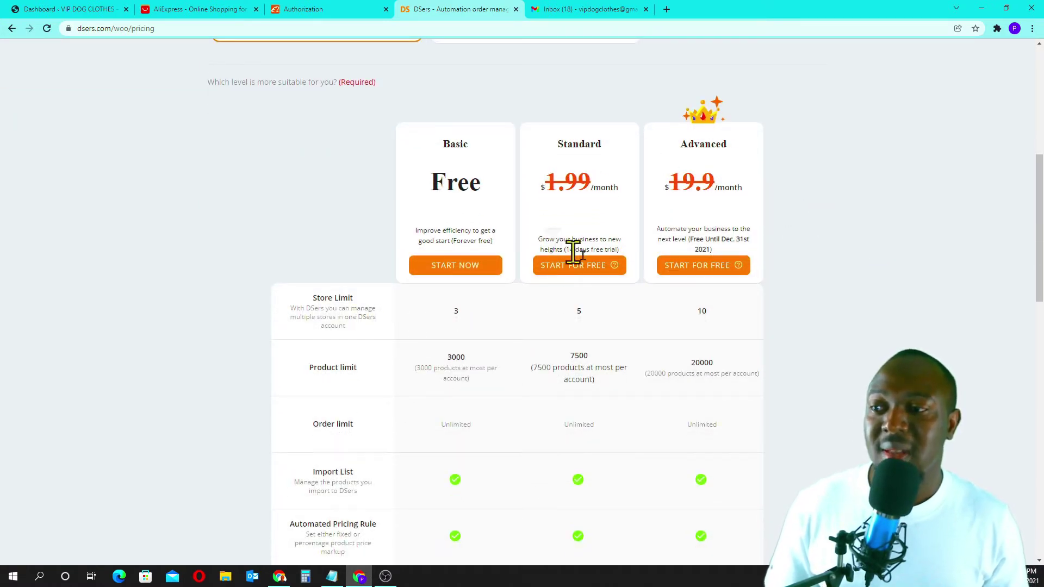
scroll(810, 246, "up", 1)
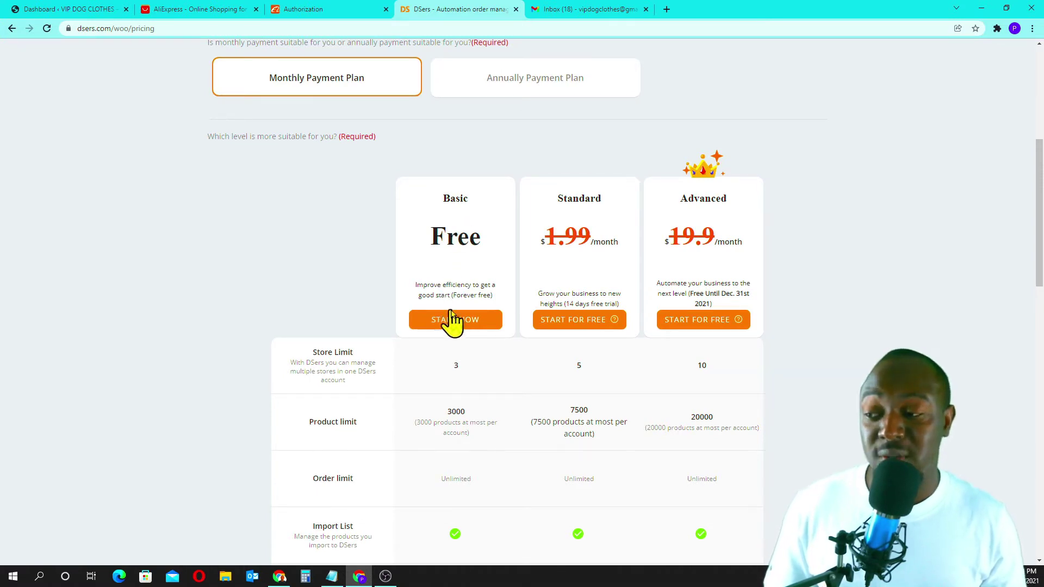
scroll(454, 318, "down", 1)
scroll(454, 320, "down", 3)
scroll(454, 320, "down", 4)
scroll(454, 320, "down", 5)
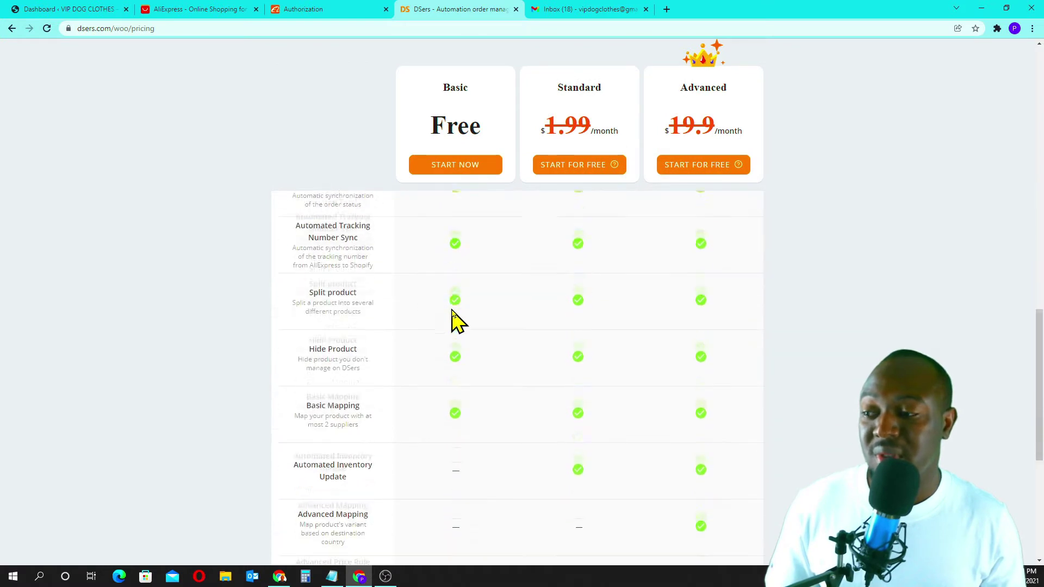
scroll(456, 321, "down", 2)
scroll(454, 319, "down", 2)
scroll(454, 319, "down", 2)
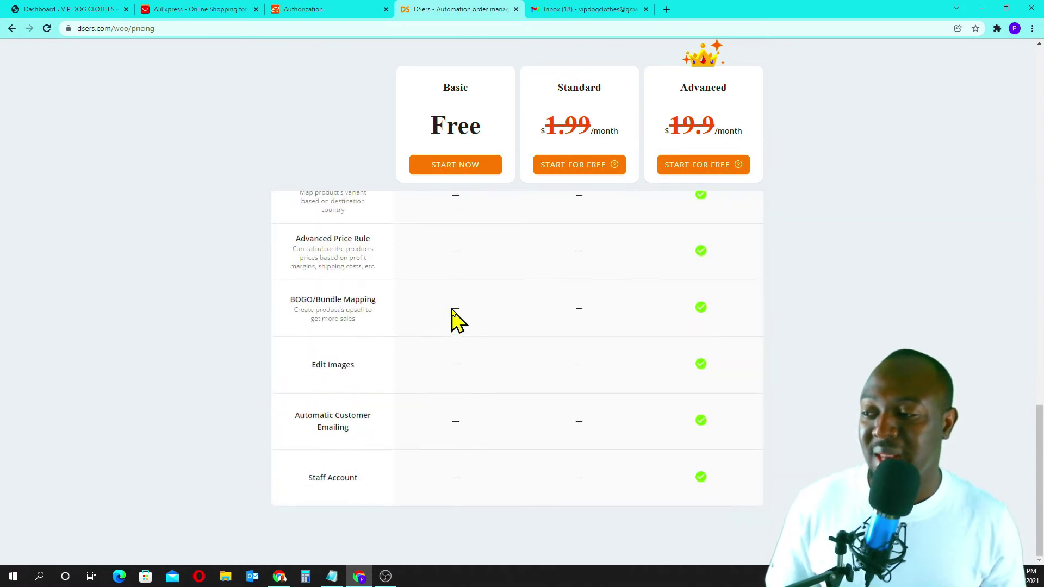
scroll(455, 321, "up", 5)
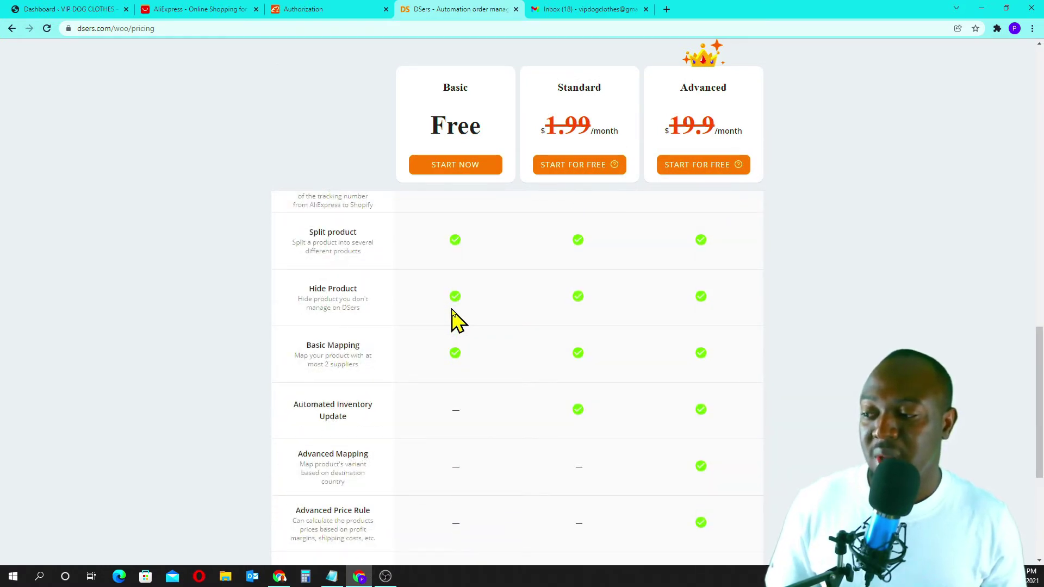
scroll(456, 321, "up", 5)
scroll(456, 321, "up", 5)
scroll(456, 321, "up", 5)
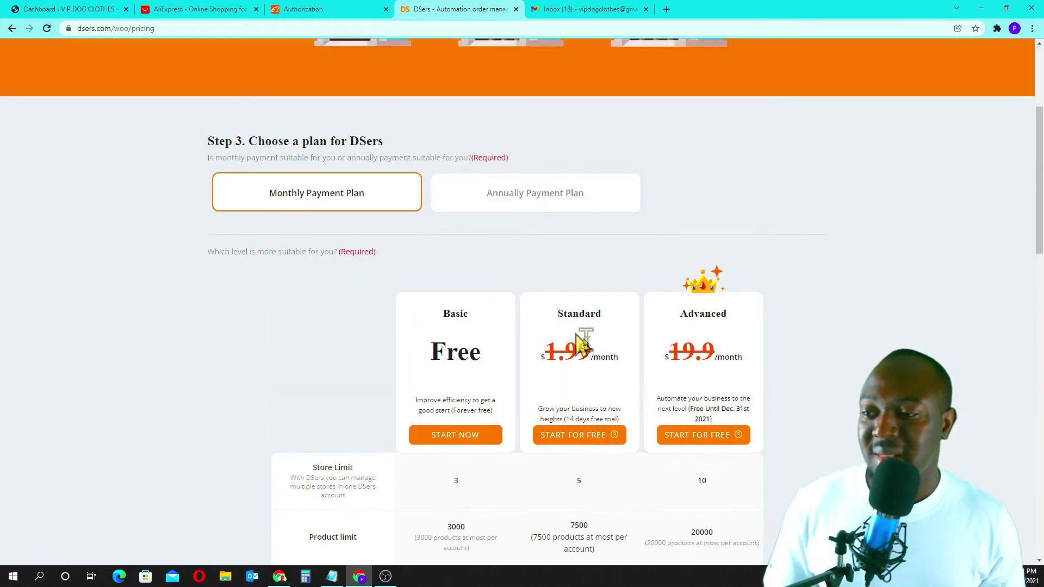
scroll(533, 318, "down", 3)
scroll(533, 318, "down", 3)
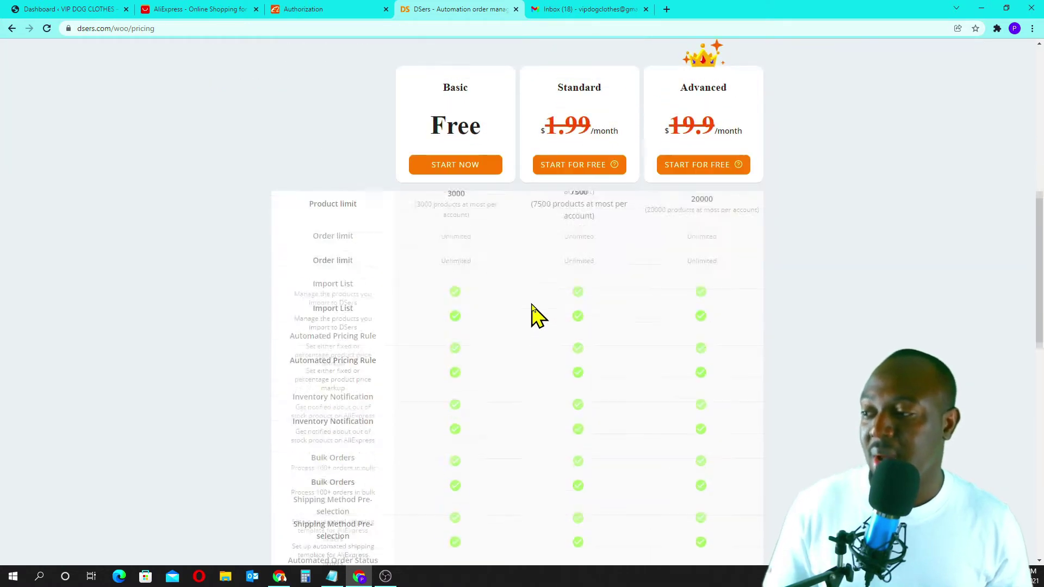
scroll(533, 318, "down", 3)
scroll(533, 318, "down", 2)
scroll(533, 315, "down", 1)
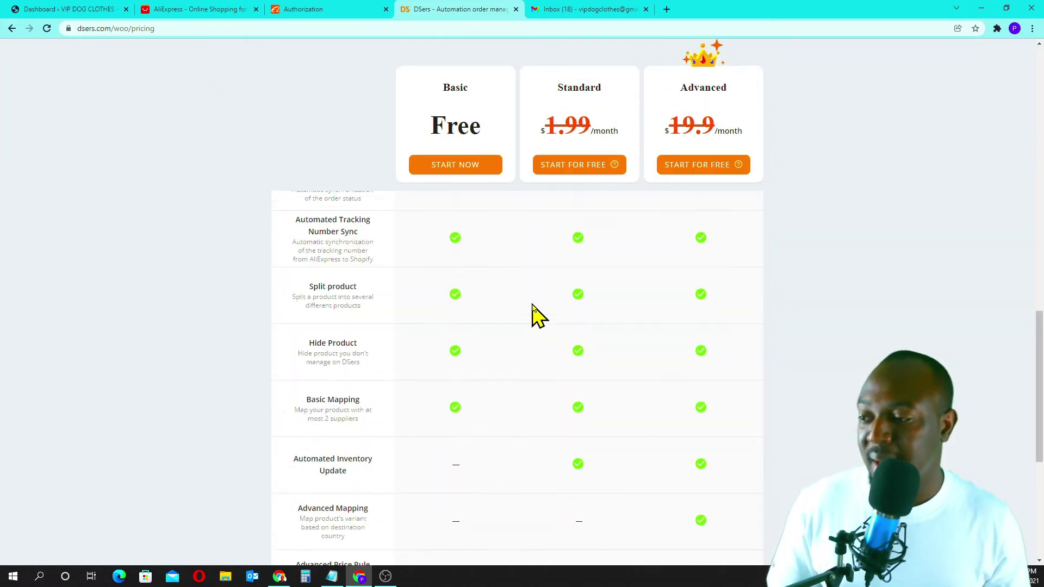
scroll(532, 313, "down", 1)
scroll(533, 312, "down", 4)
scroll(533, 313, "down", 1)
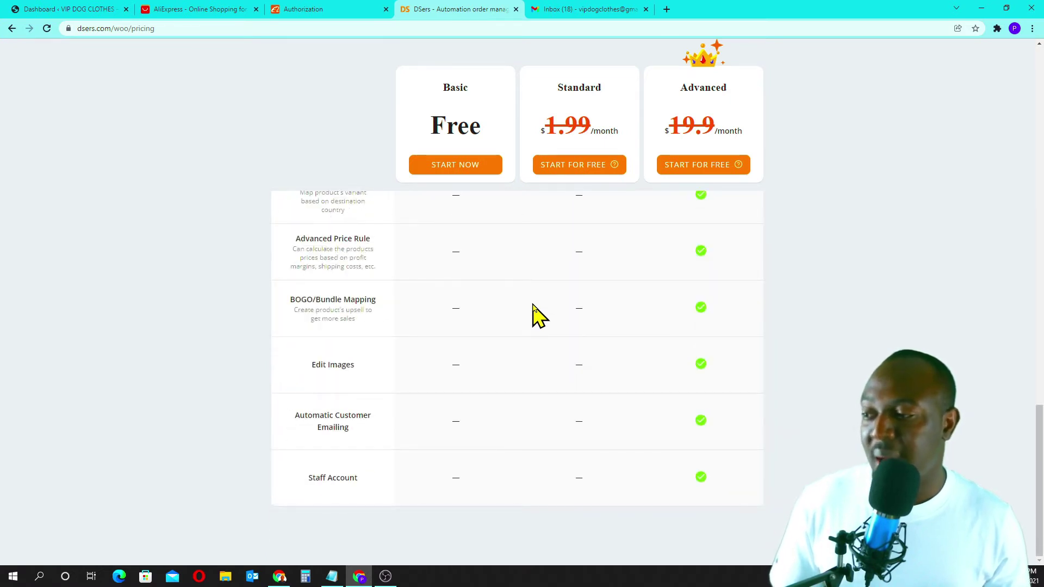
scroll(533, 313, "up", 2)
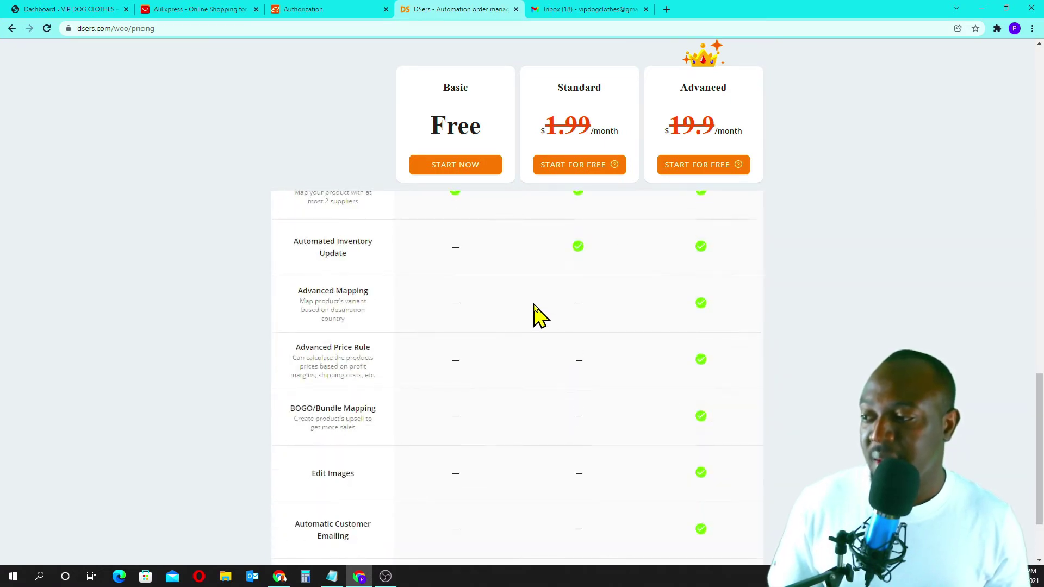
scroll(533, 312, "up", 3)
scroll(533, 313, "up", 5)
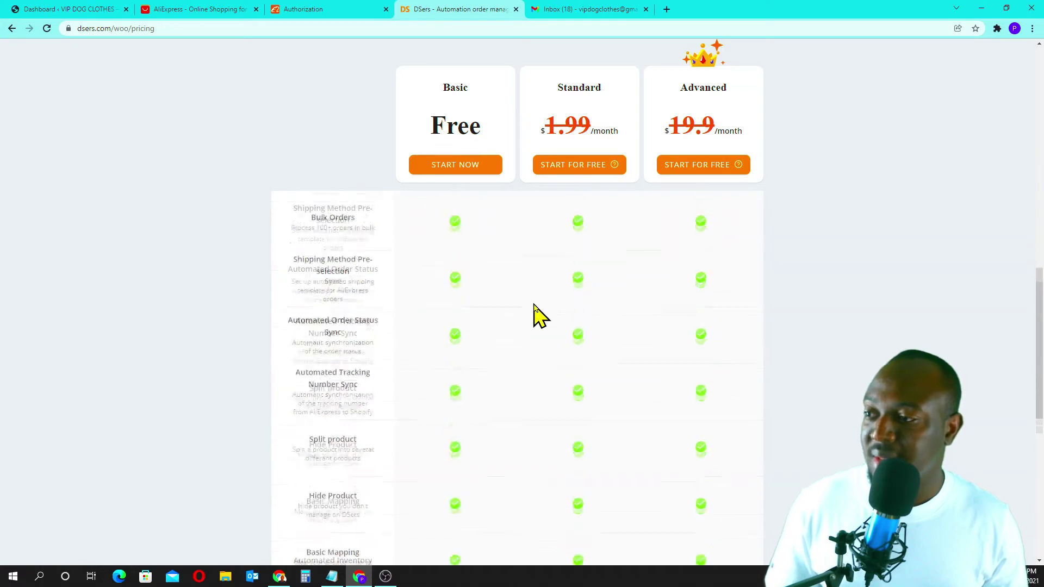
scroll(533, 312, "up", 5)
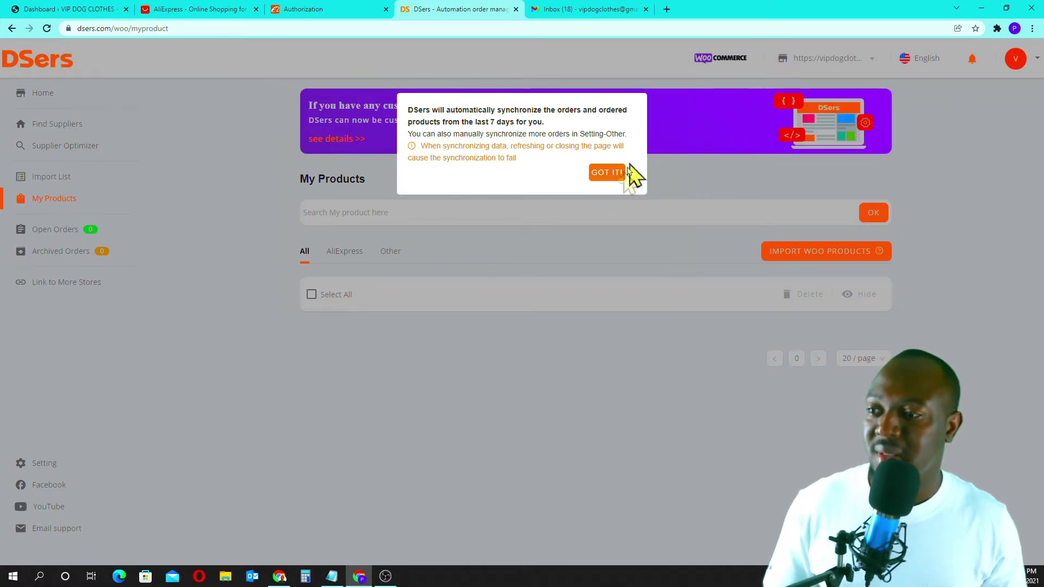
Dismiss the order-sync notice with GOT IT! and zoom in on My Products
left_click(607, 173)
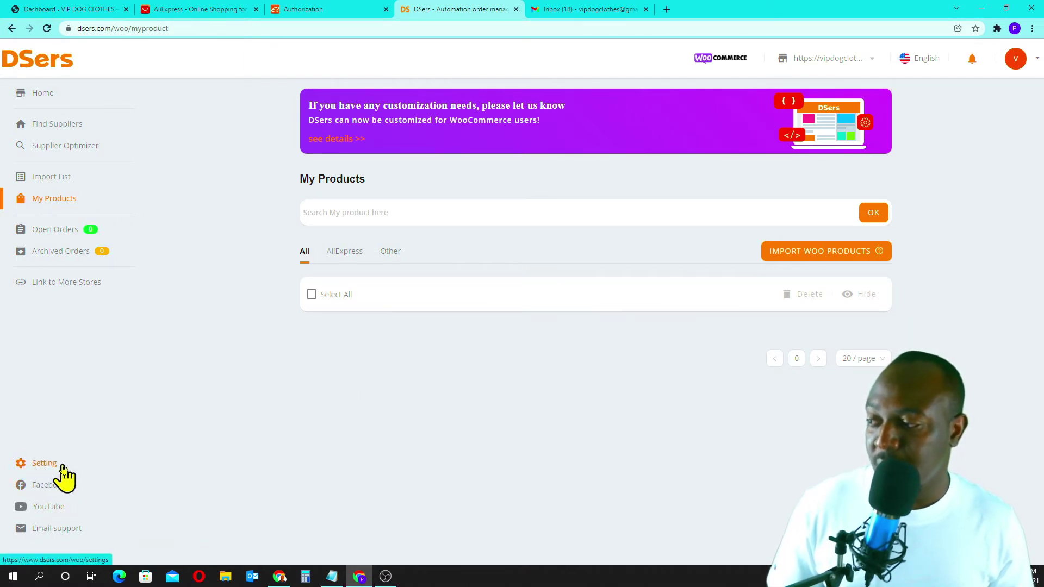
left_click(47, 462)
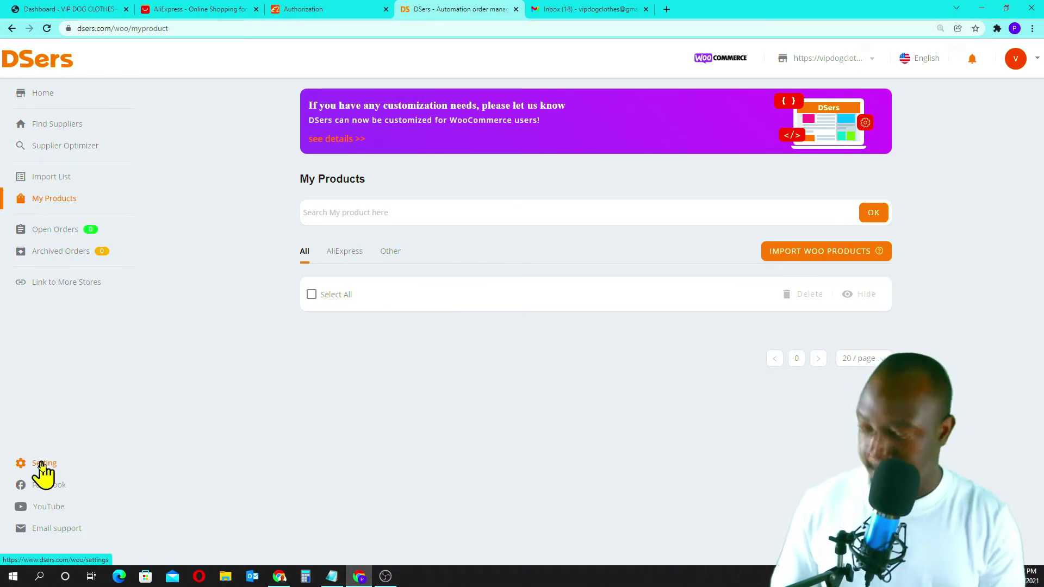
key("ctrl+plus")
key("ctrl+plus")
key("ctrl+plus")
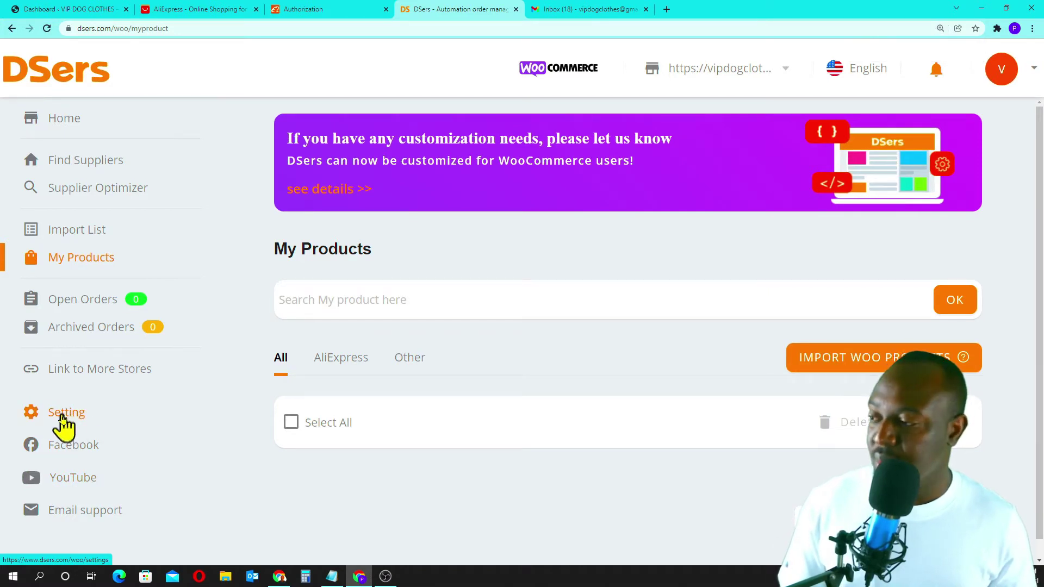
Check the Account section in DSers Settings shows the WooCommerce store and AliExpress account connected
left_click(64, 416)
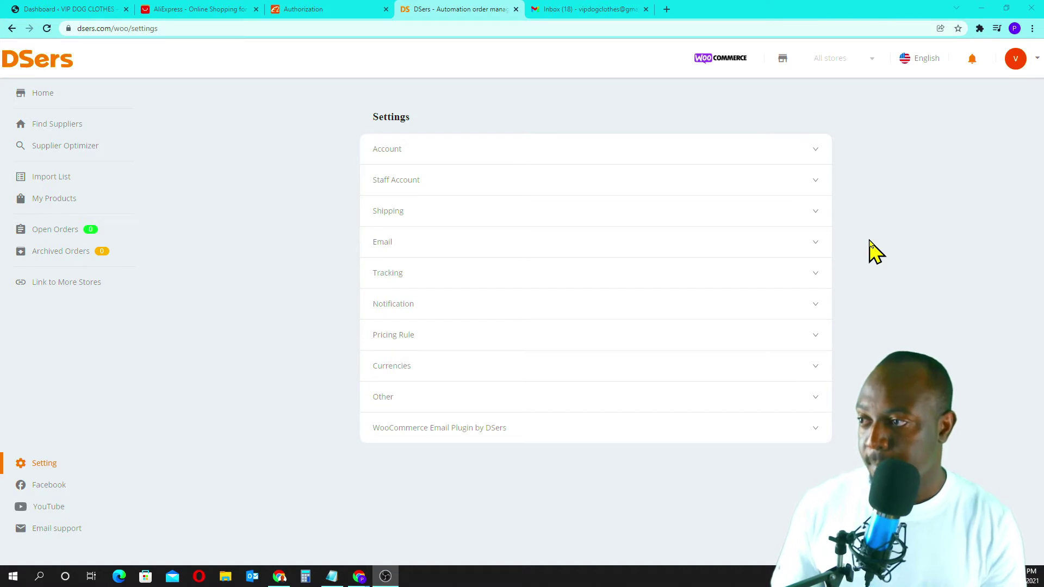
left_click(913, 244)
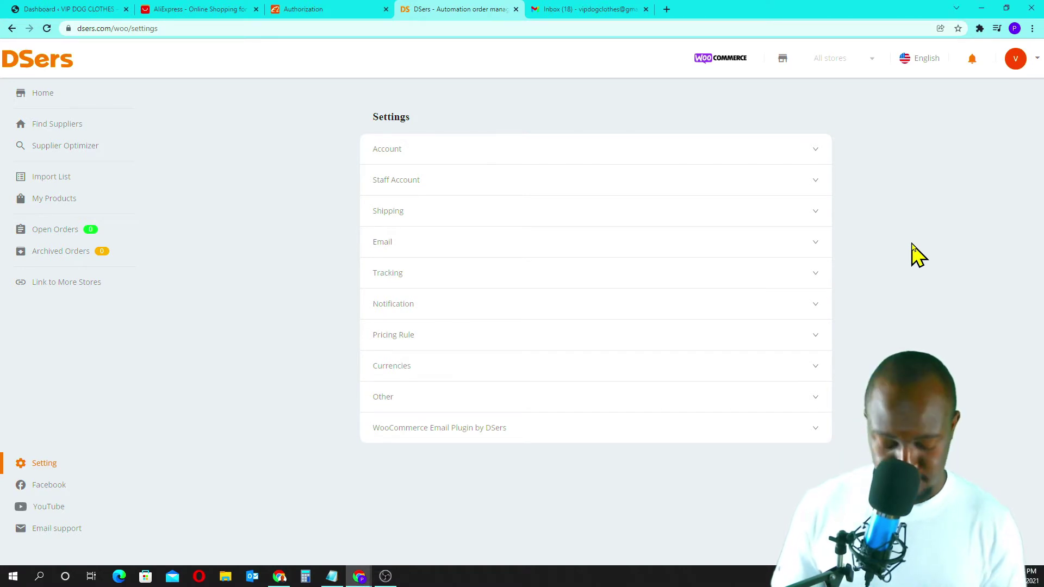
key("ctrl+plus")
key("ctrl+plus")
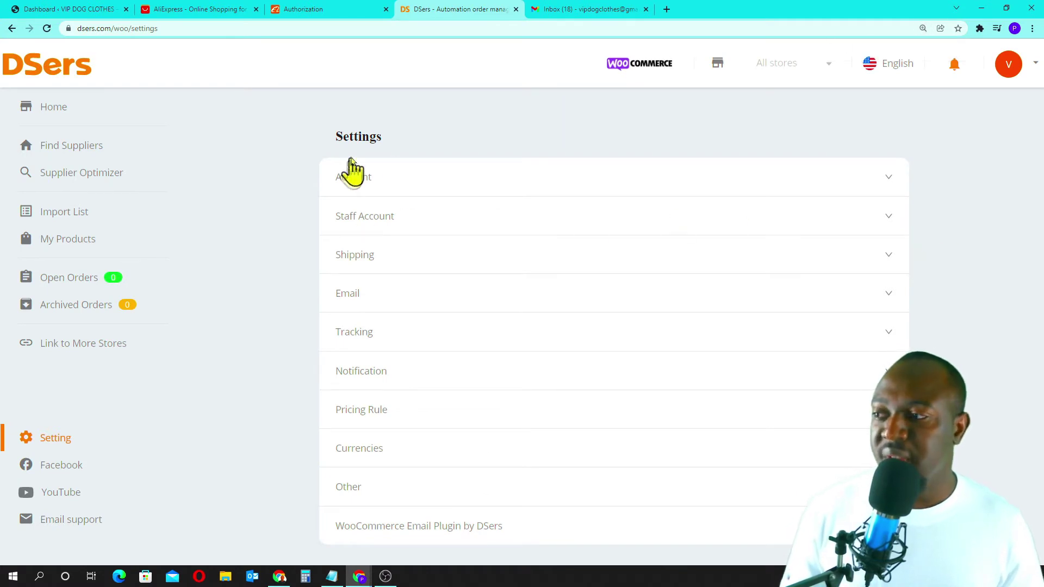
left_click(889, 177)
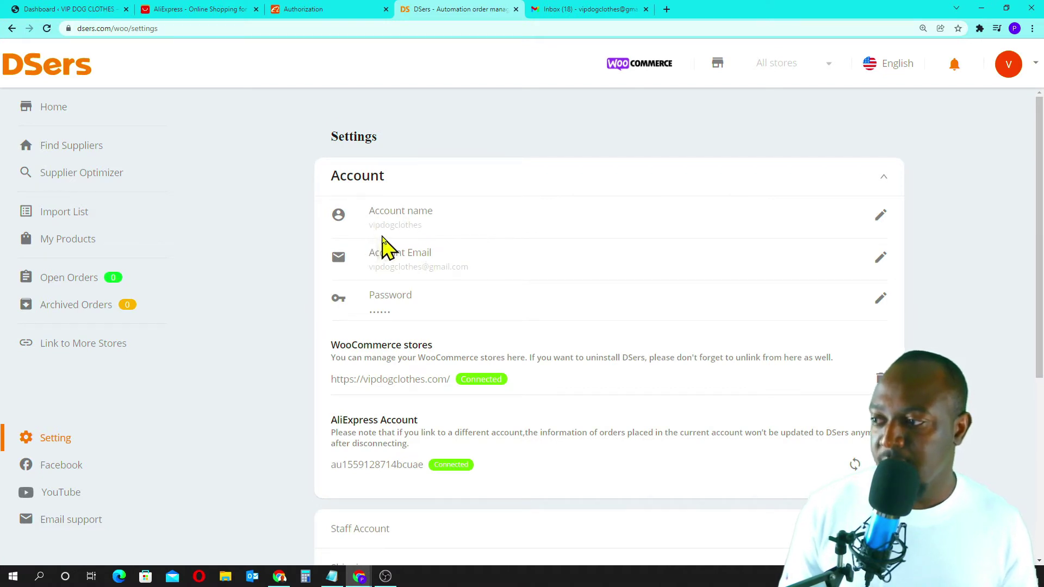
scroll(540, 243, "down", 2)
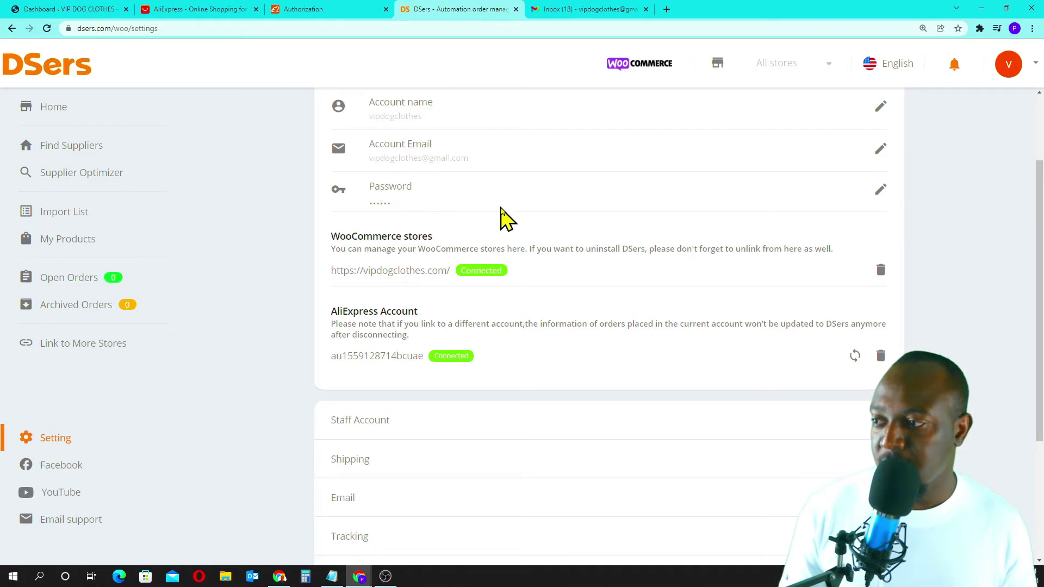
scroll(505, 217, "down", 1)
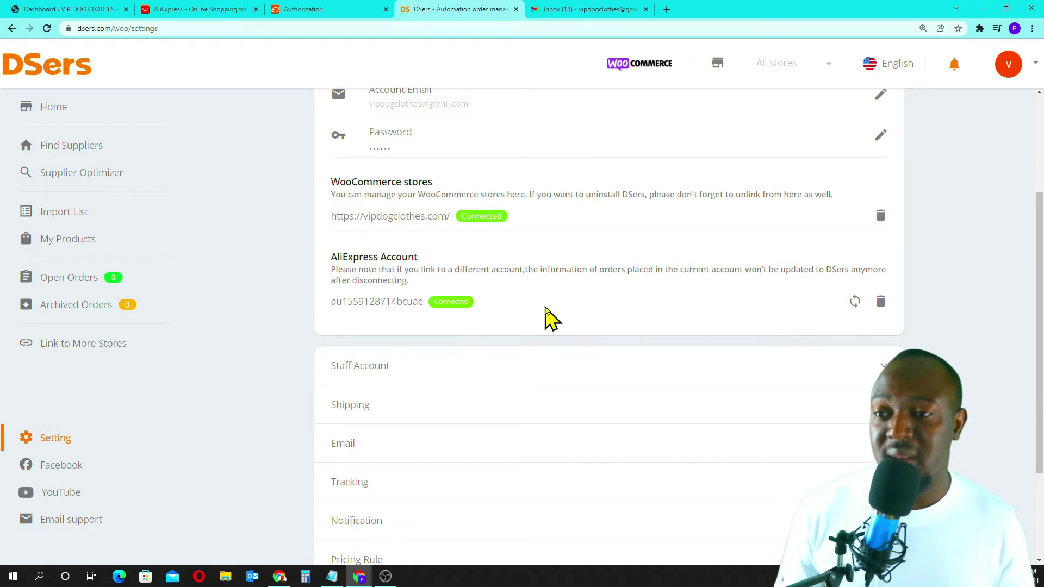
scroll(549, 313, "up", 3)
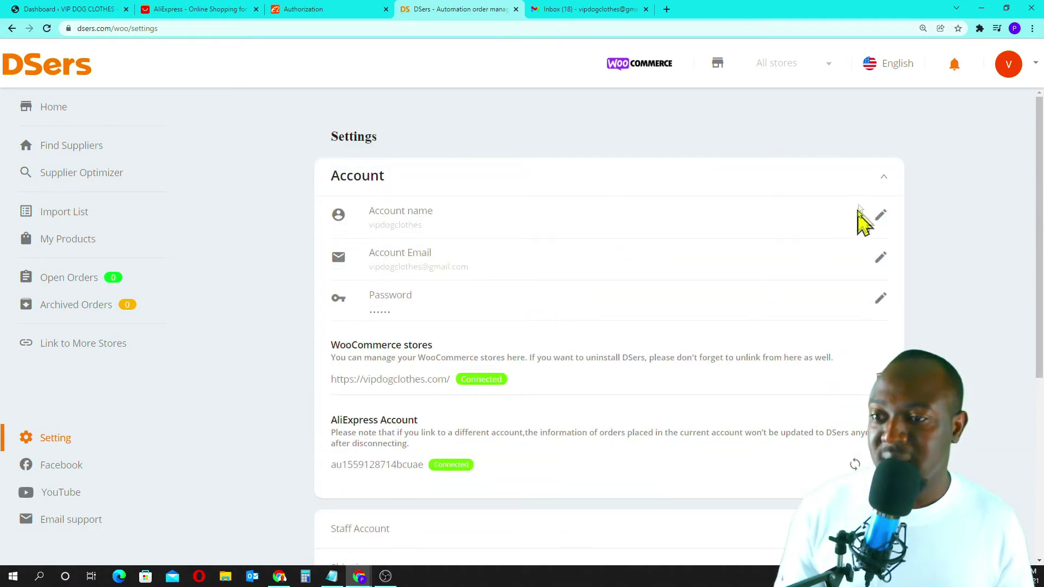
left_click(883, 179)
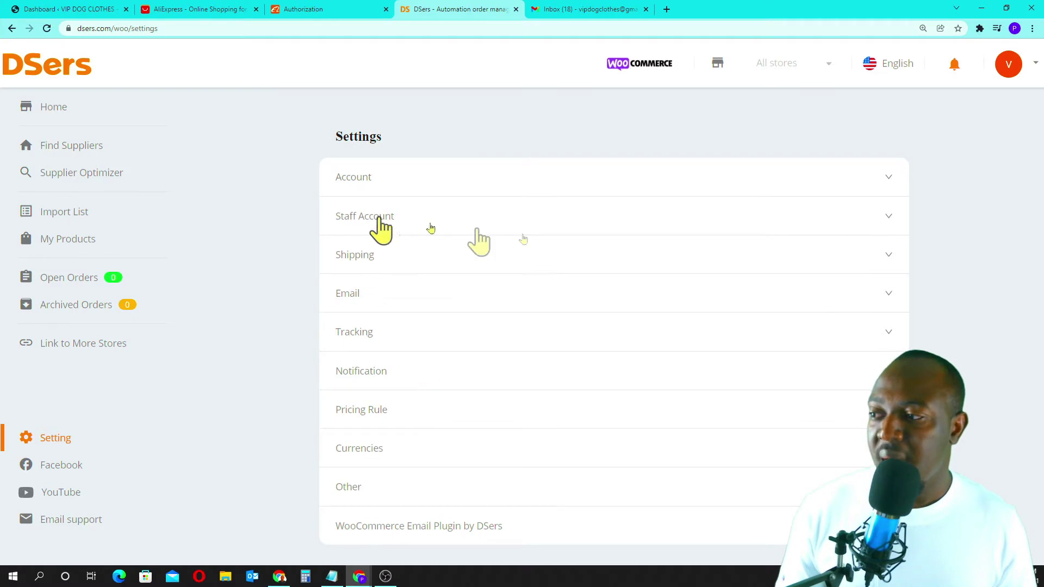
Collapse the Staff Account section and expand Shipping on the DSers Settings page
left_click(892, 221)
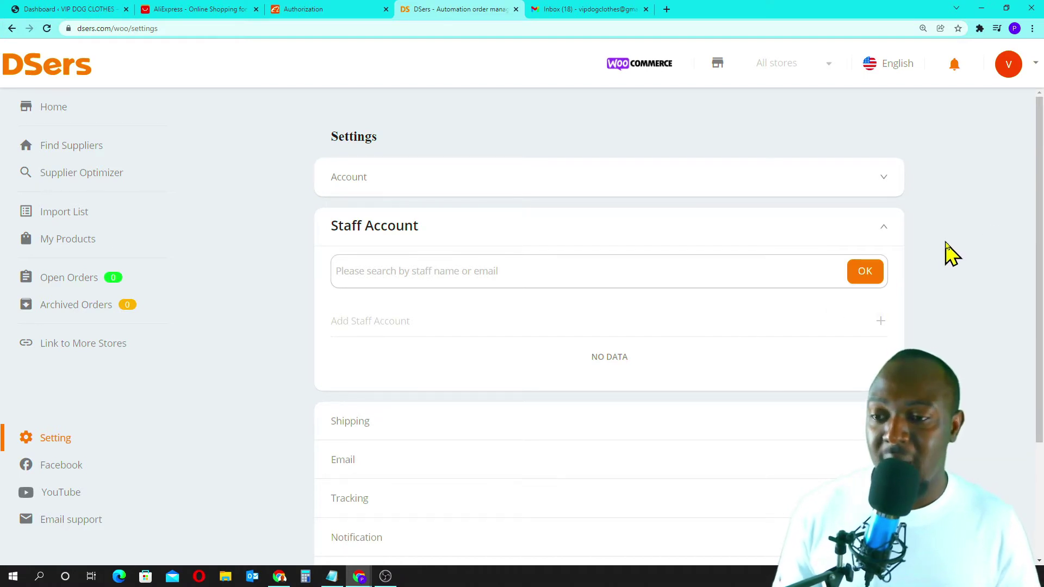
left_click(883, 227)
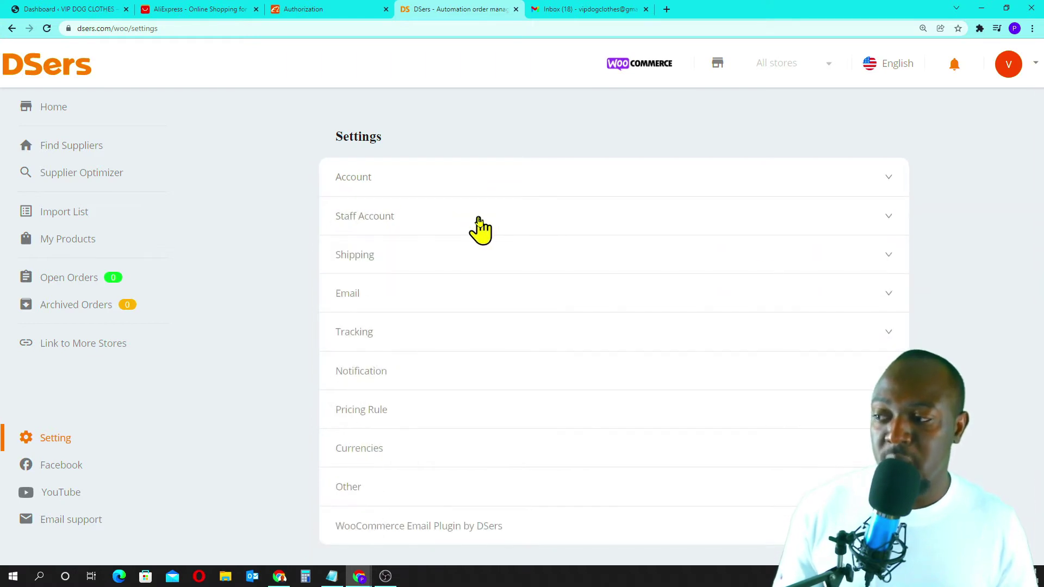
left_click(889, 262)
Add ePacket to the Global shipping card after AliExpress Standard Shipping
scroll(637, 266, "down", 1)
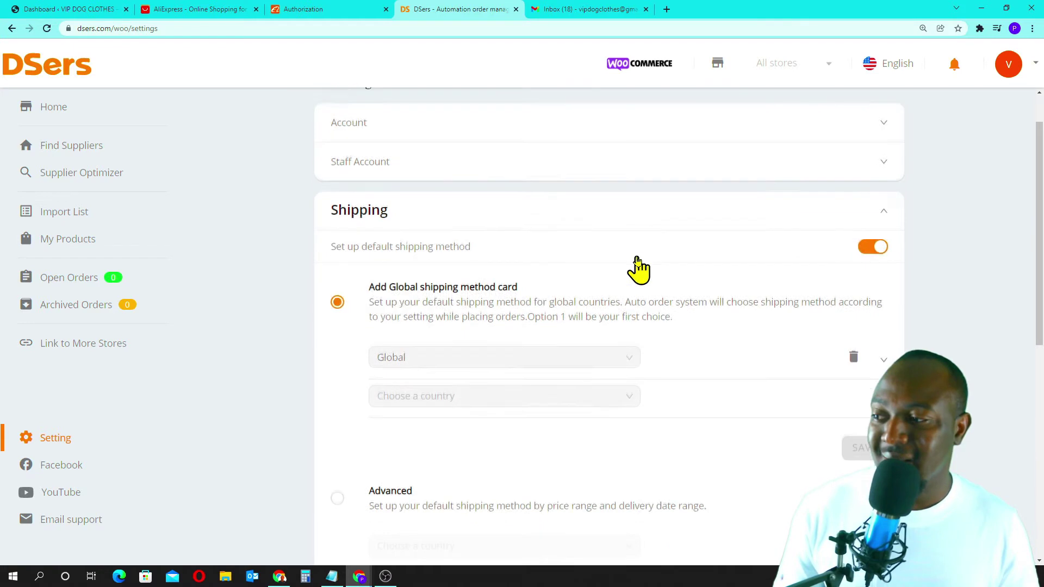
scroll(639, 266, "down", 1)
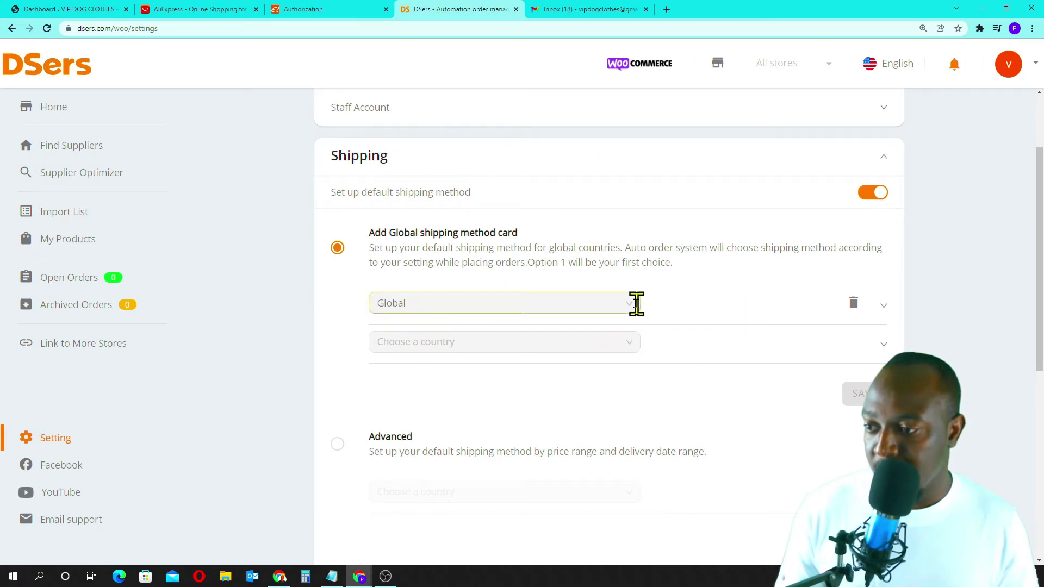
left_click(883, 306)
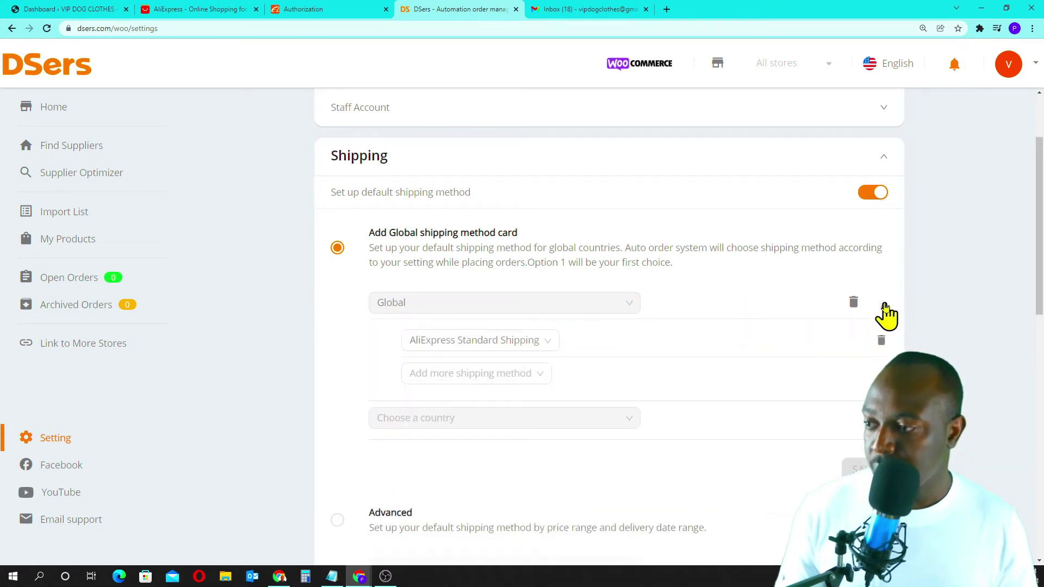
scroll(408, 284, "down", 1)
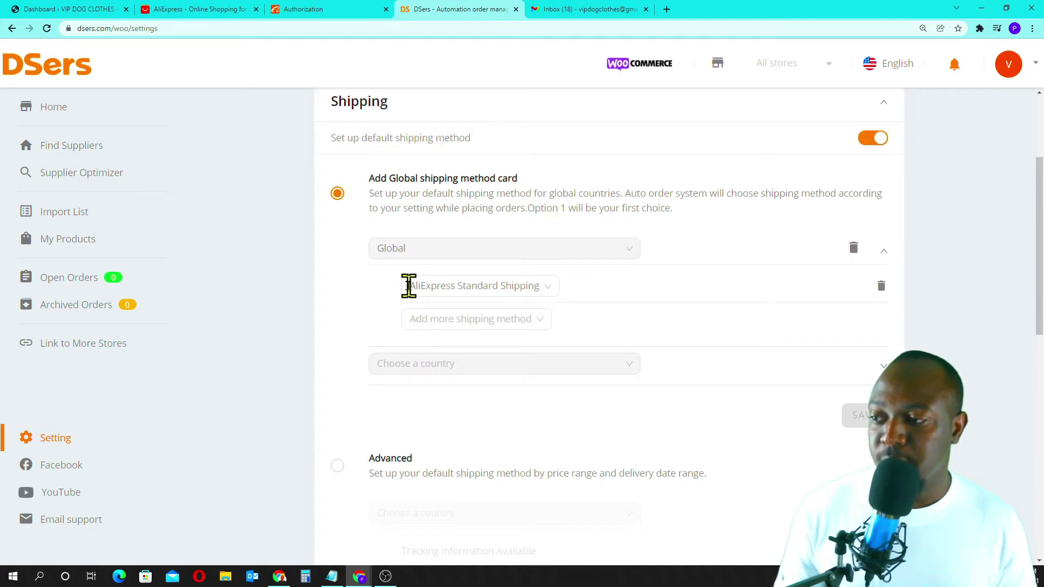
scroll(521, 314, "down", 1)
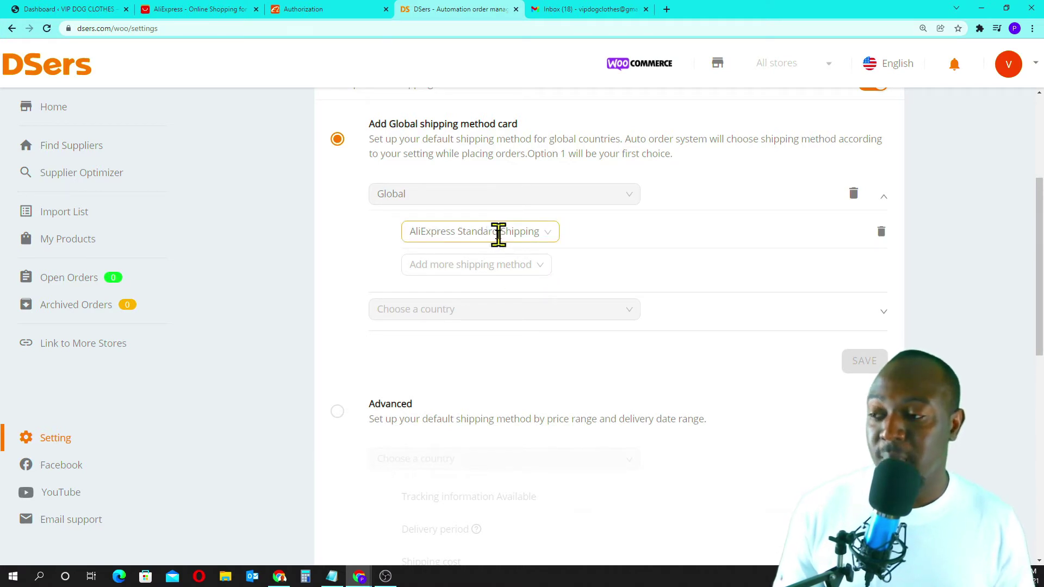
left_click(541, 265)
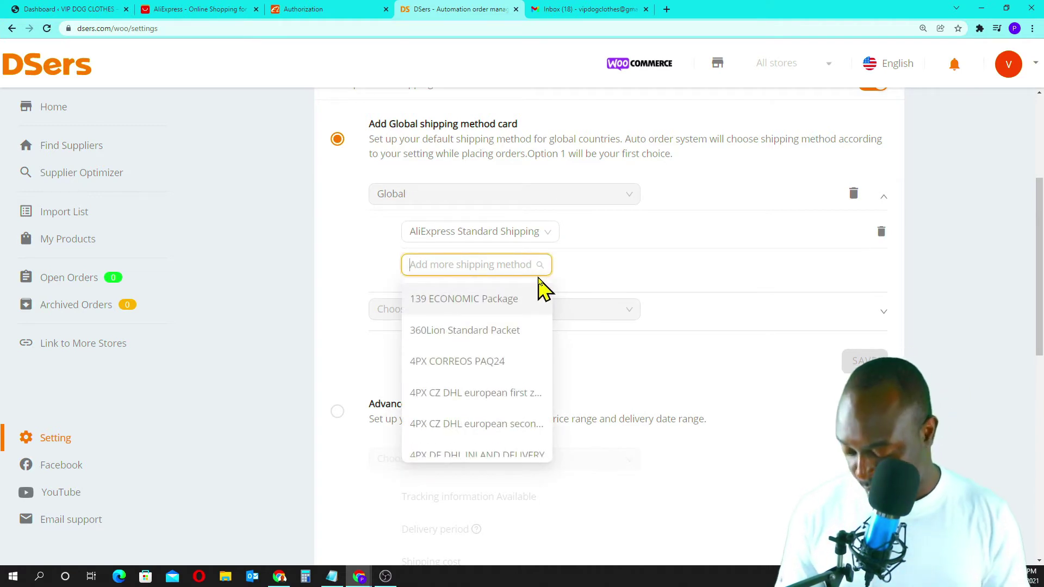
type("E")
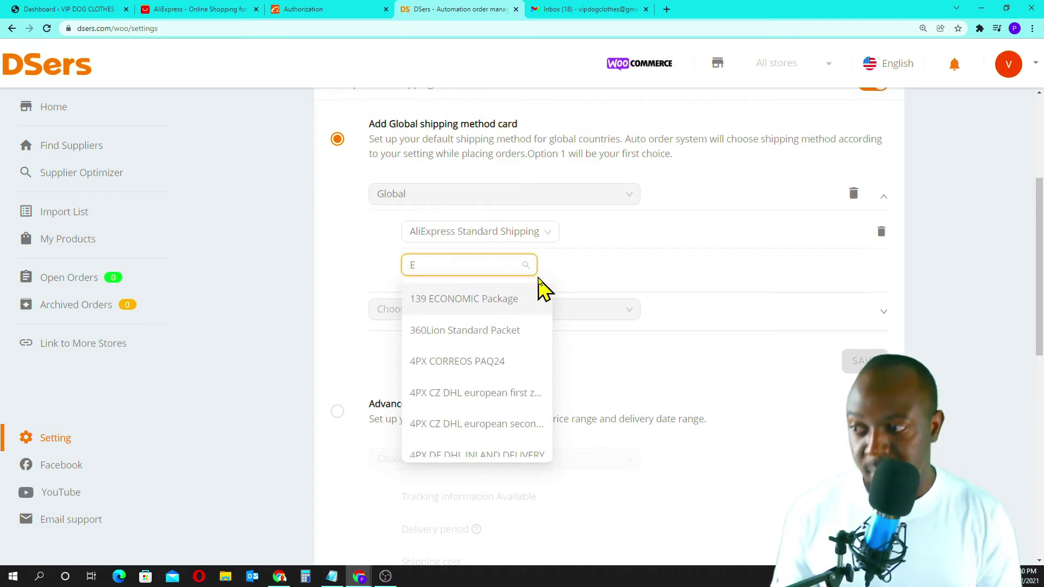
type("PA")
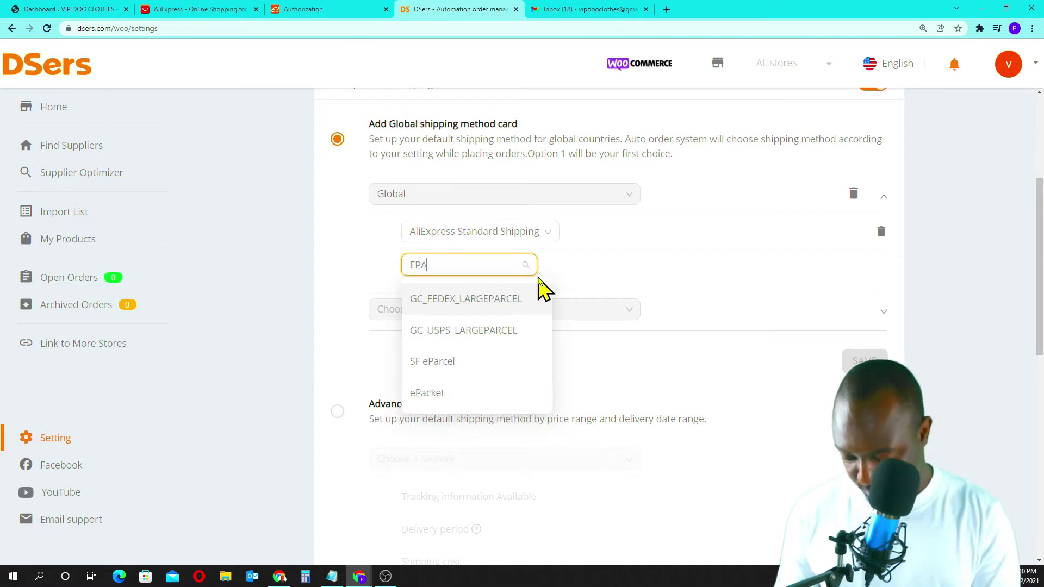
type("CKE")
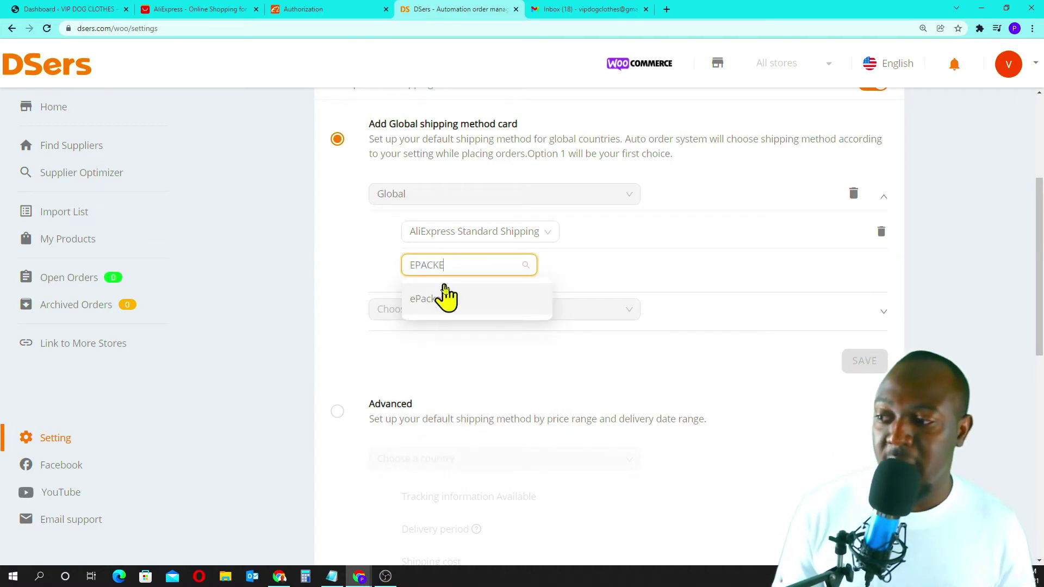
left_click(438, 300)
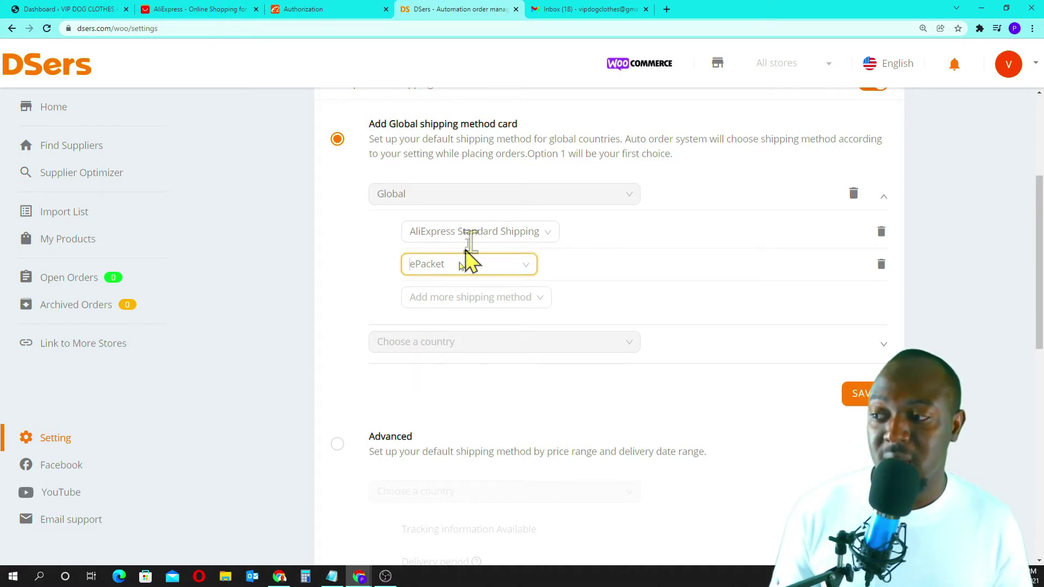
Save the Global shipping methods and collapse the Shipping section
left_click(862, 395)
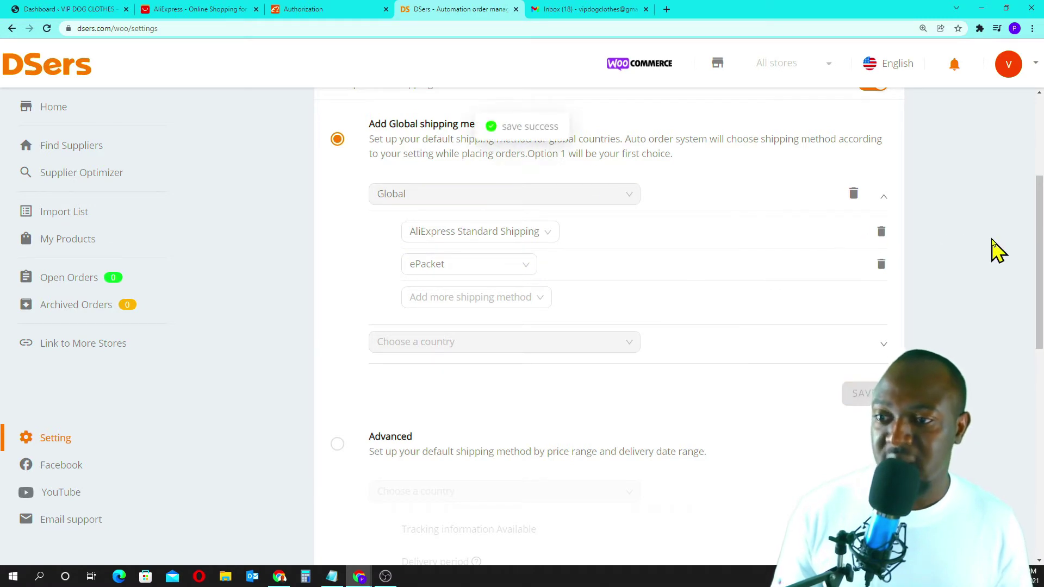
scroll(911, 215, "up", 2)
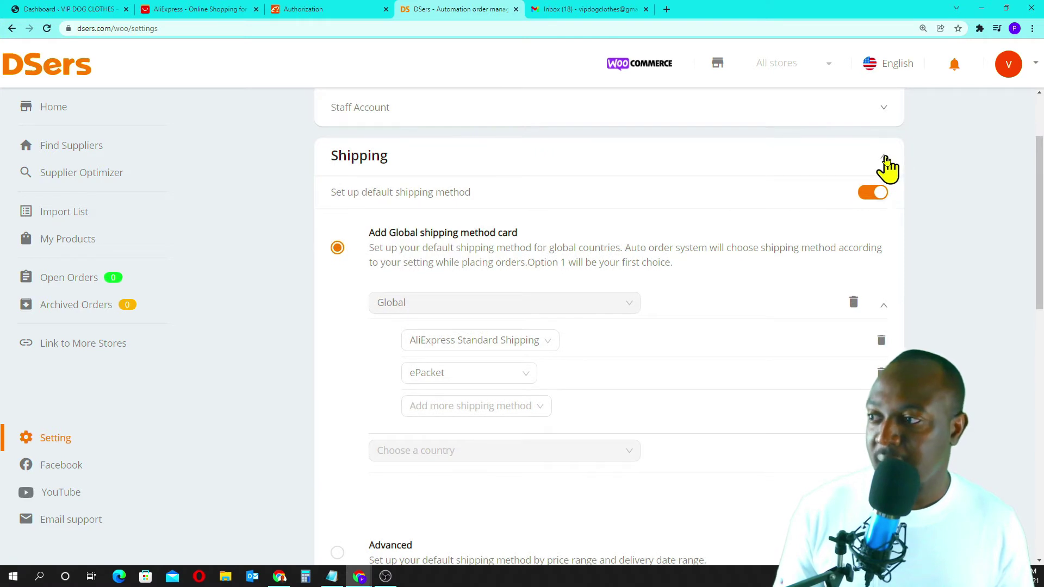
left_click(885, 159)
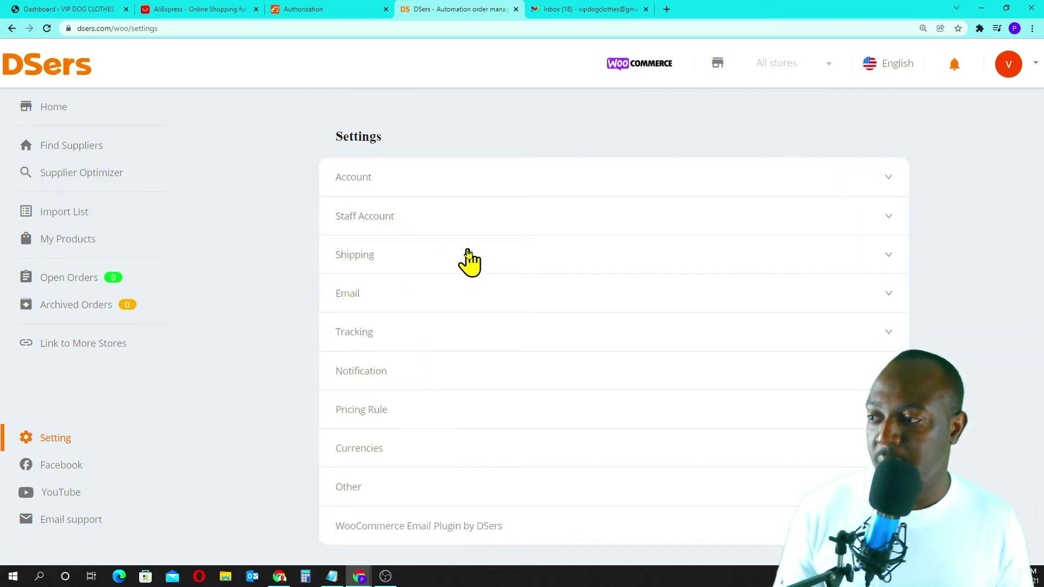
Expand Email and switch the store's shipping confirmation emails On, triggering the plugin note
left_click(887, 296)
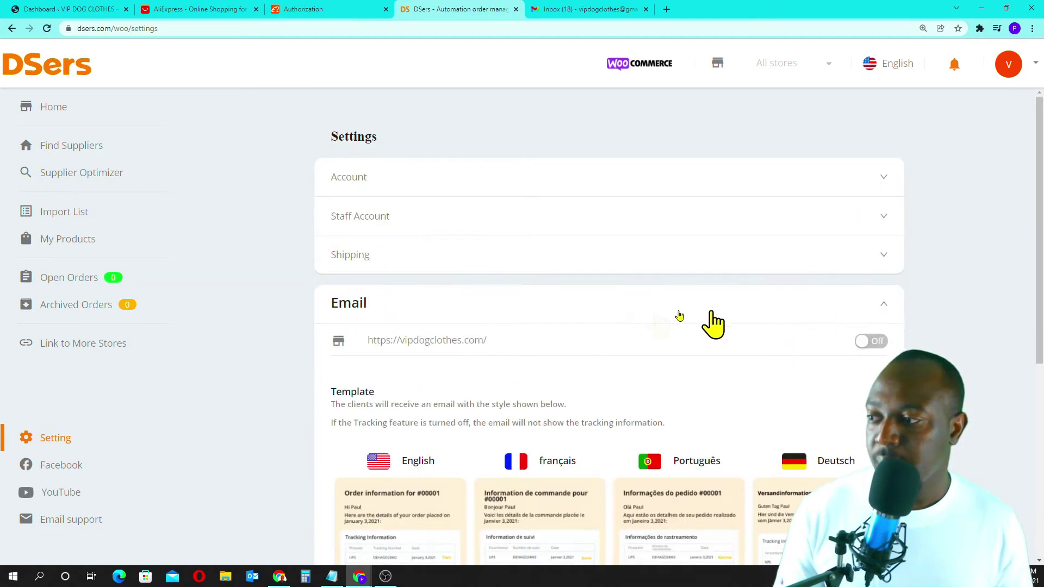
scroll(601, 295, "down", 3)
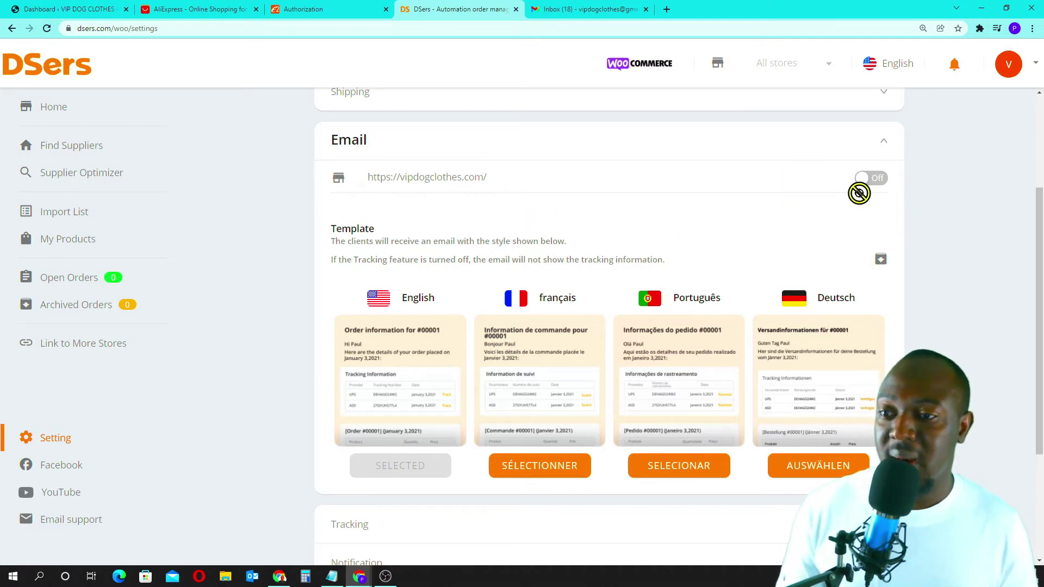
left_click(876, 181)
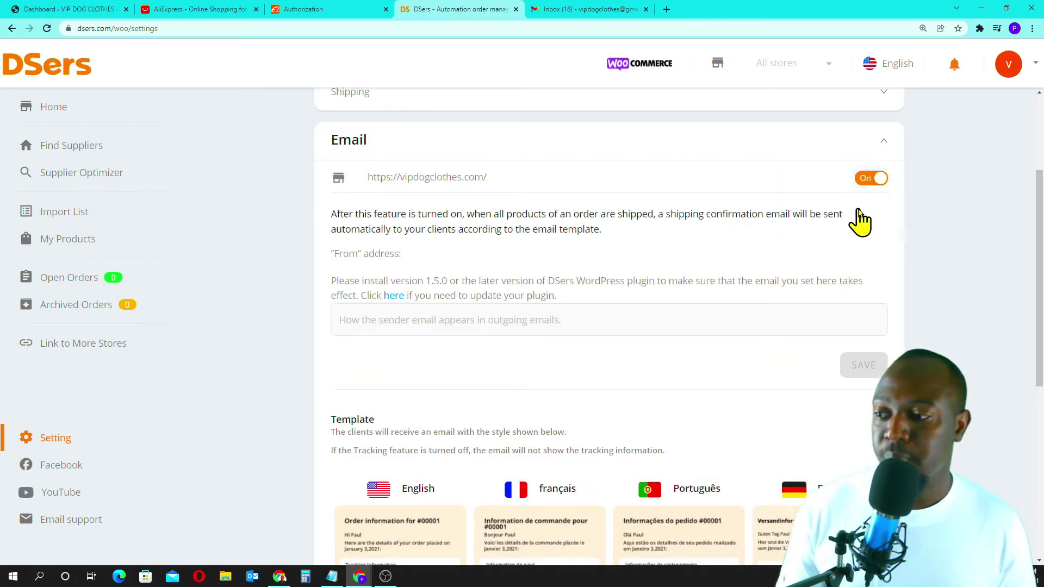
scroll(644, 253, "down", 1)
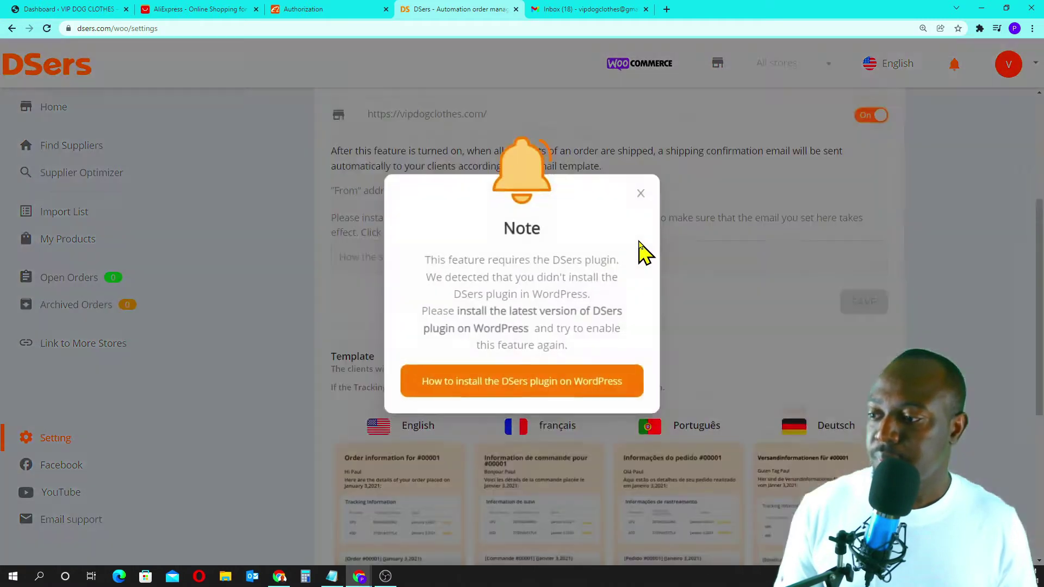
scroll(645, 252, "down", 5)
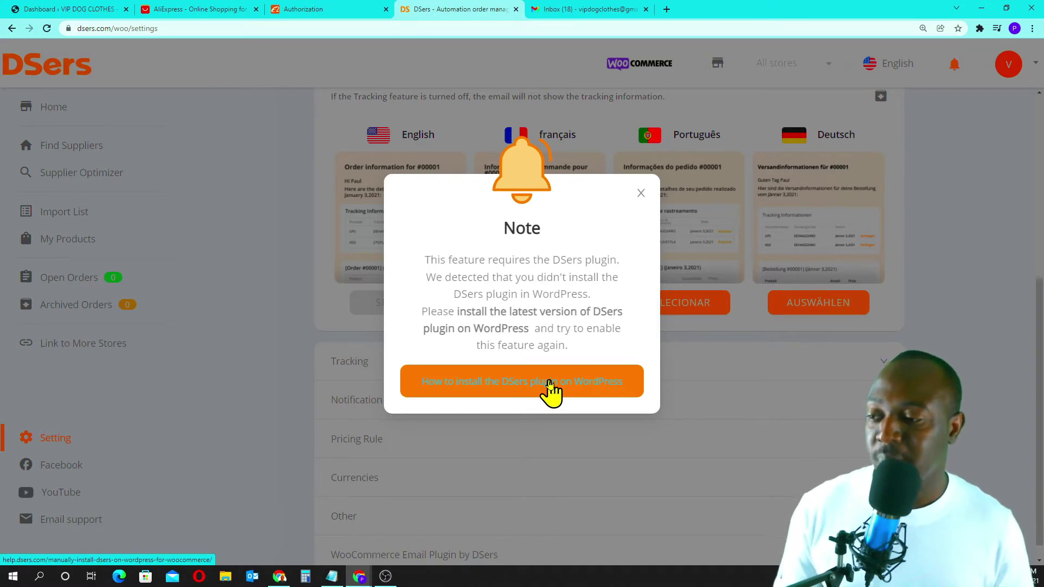
Open the DSers manual plugin install guide in a new tab
right_click(550, 386)
left_click(593, 388)
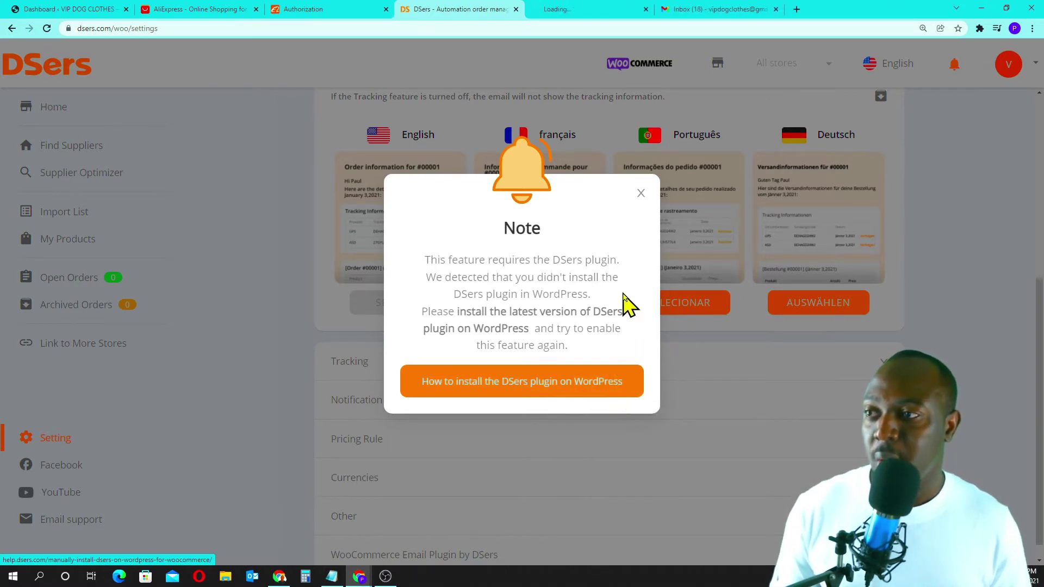
left_click(598, 12)
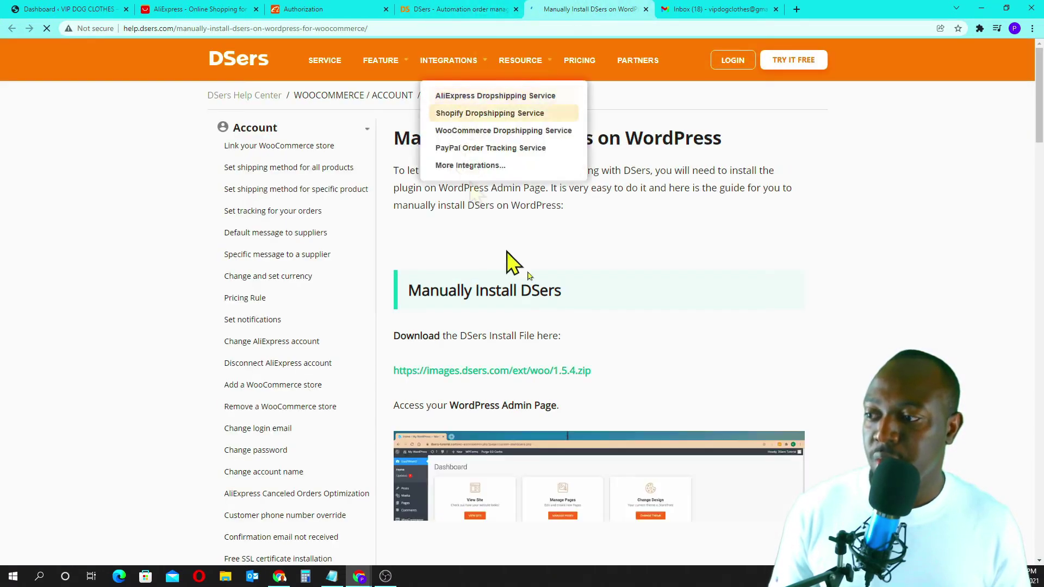
scroll(745, 285, "down", 3)
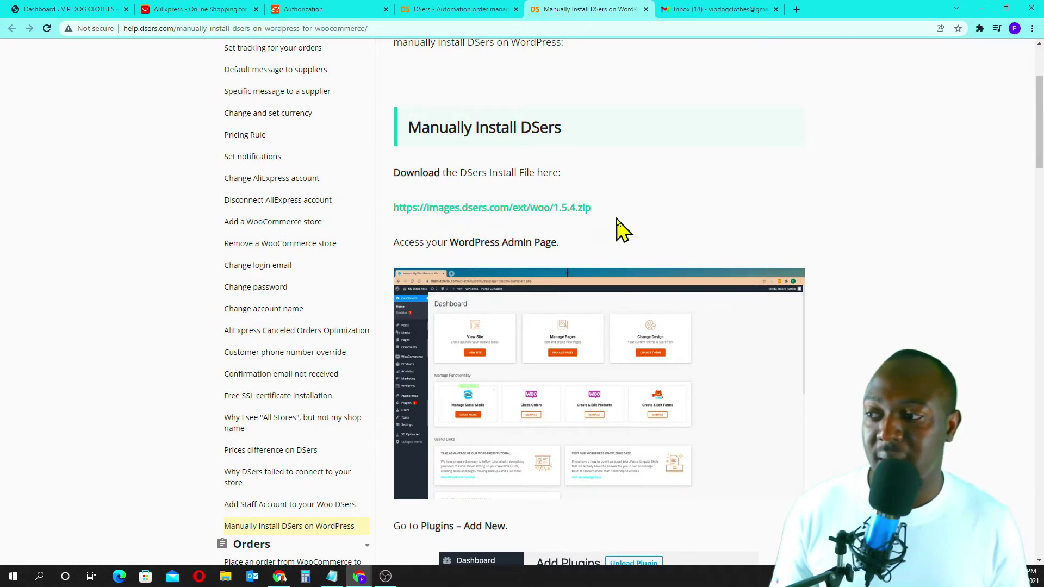
scroll(598, 228, "up", 3)
scroll(589, 227, "down", 3)
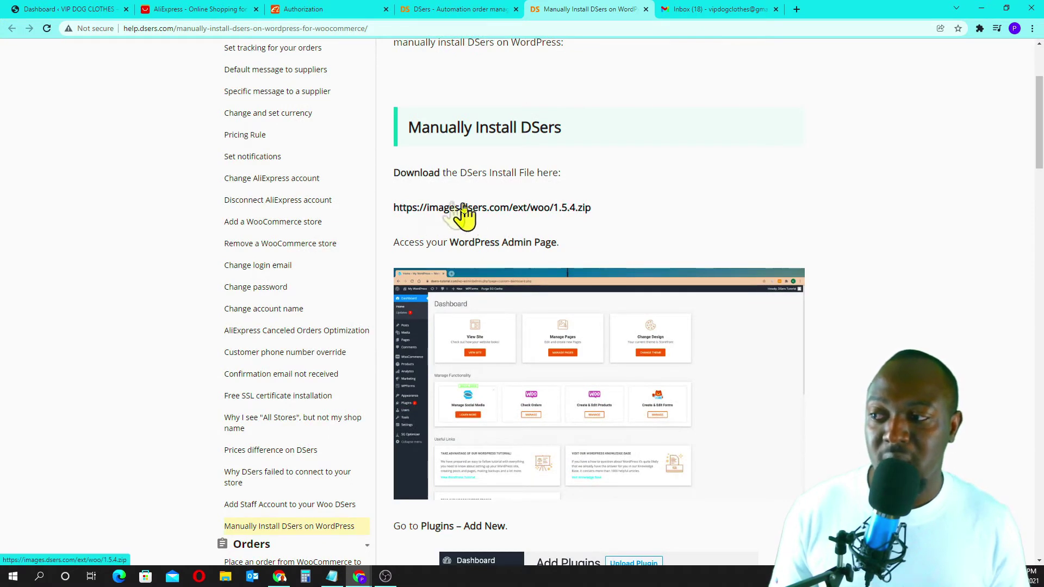
Download the 1.5.4.zip plugin file and return to the WordPress dashboard tab
left_click(511, 213)
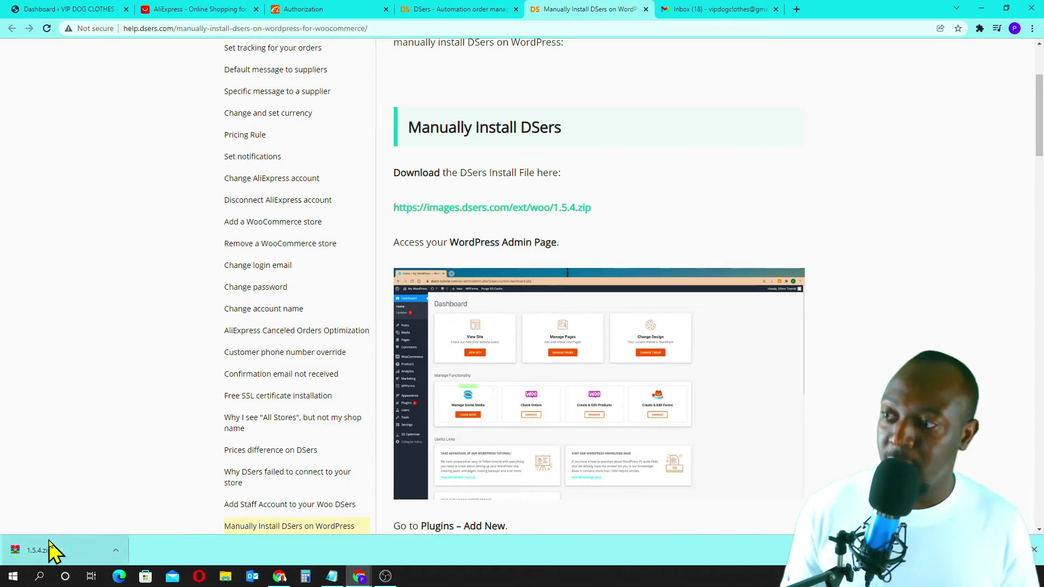
left_click(78, 11)
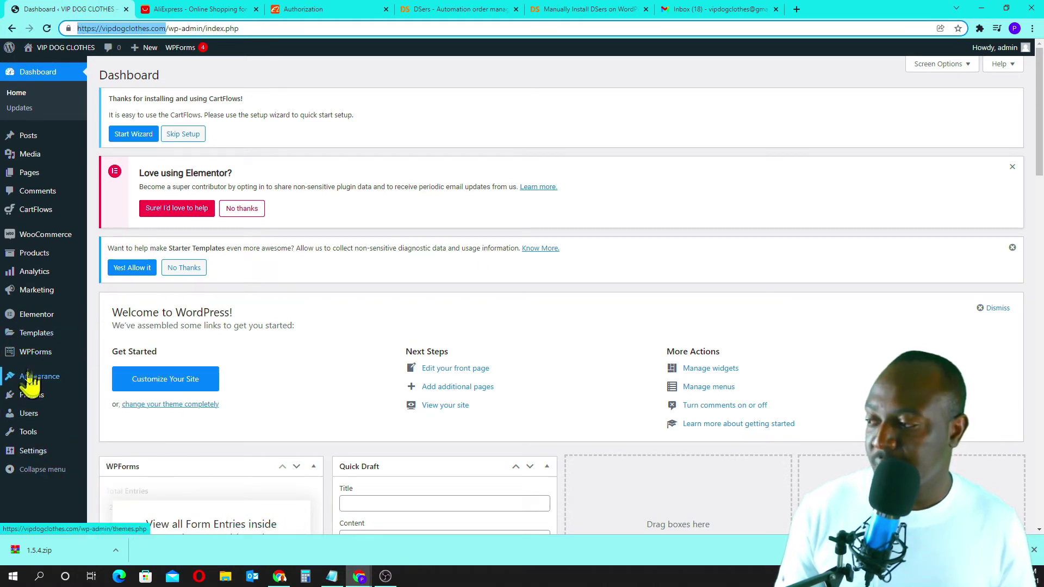
mouse_move(31, 394)
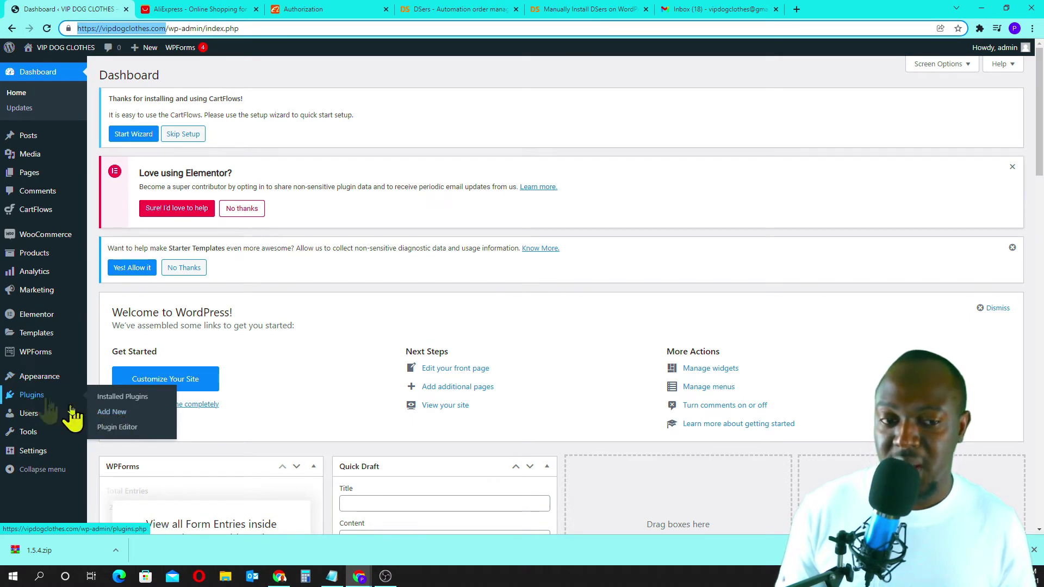
Upload 1.5.4.zip from Downloads through Plugins > Add New > Upload Plugin and install it
left_click(111, 412)
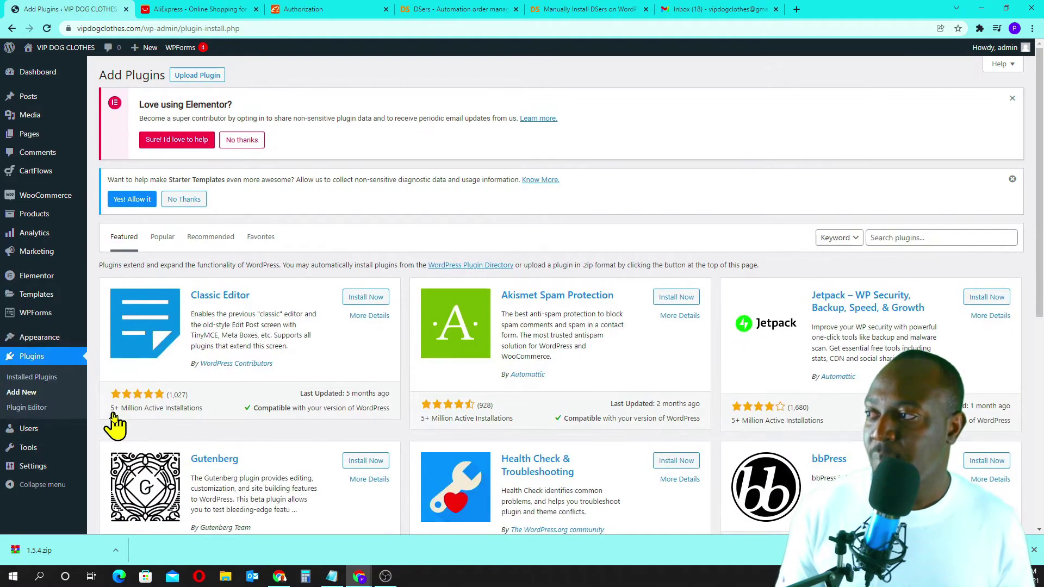
left_click(188, 78)
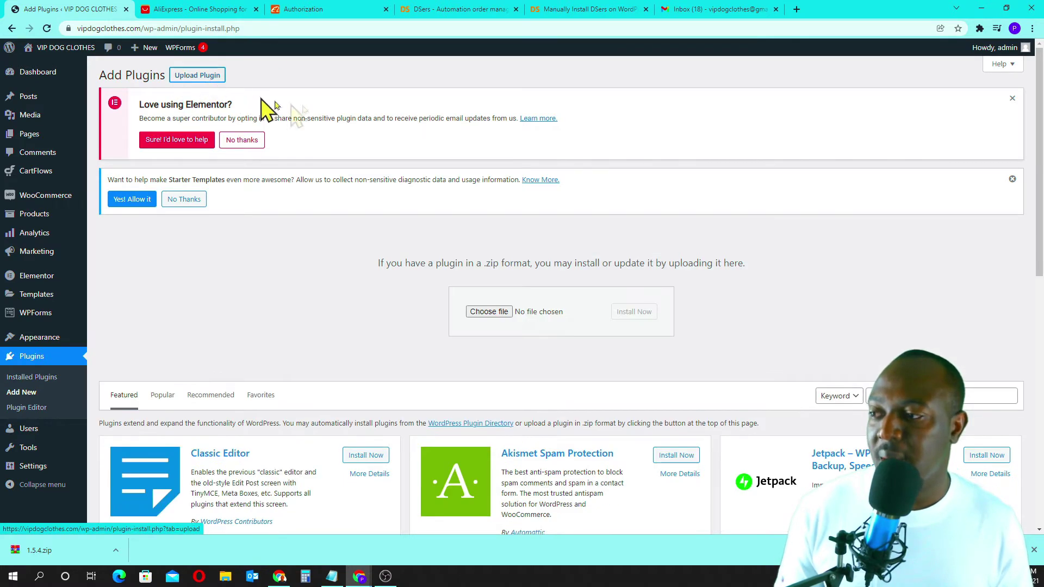
left_click(489, 312)
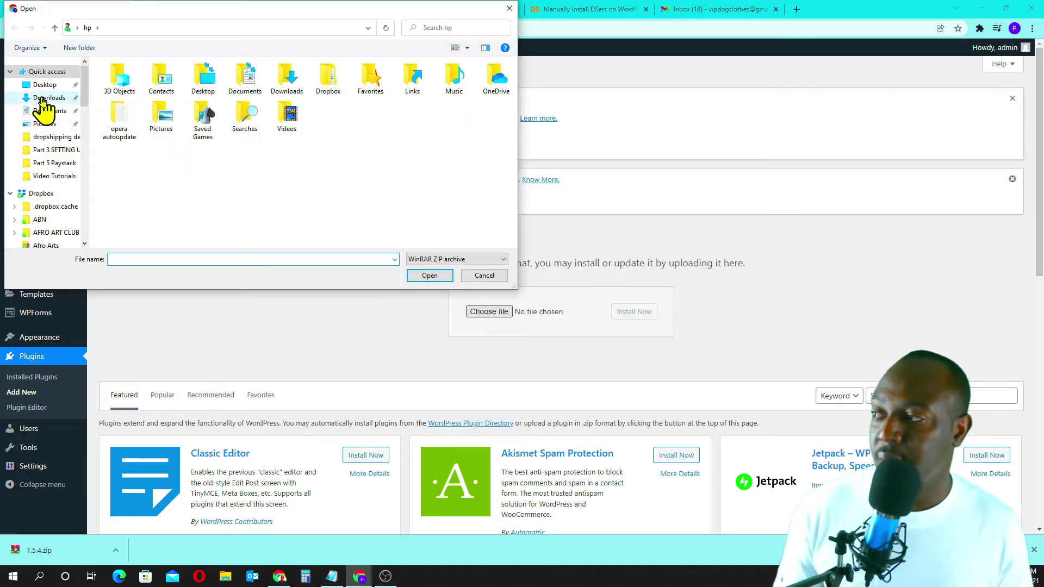
left_click(46, 98)
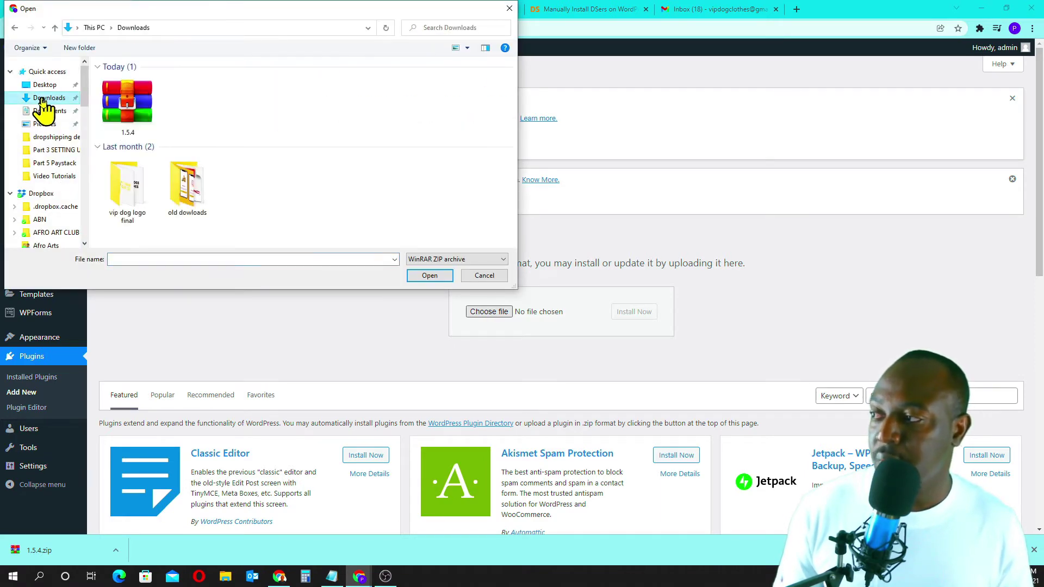
left_click(123, 106)
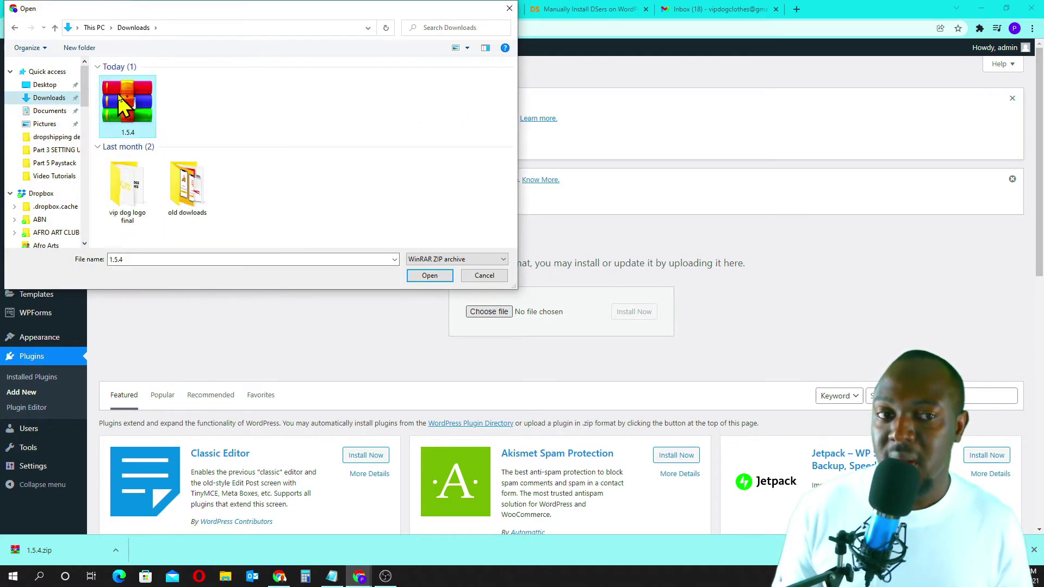
left_click(434, 277)
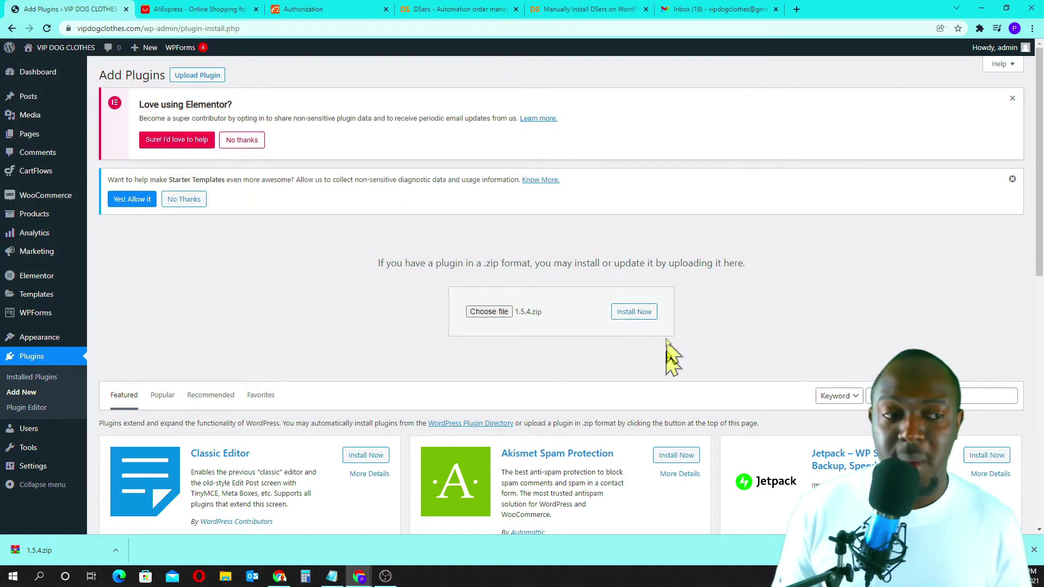
left_click(631, 313)
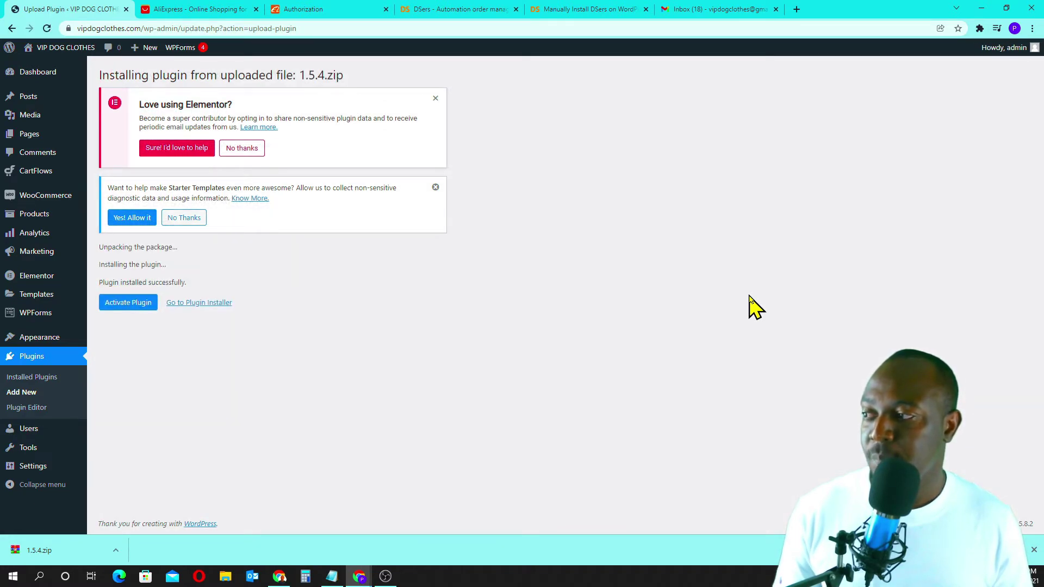
Activate the newly installed DSers plugin in WordPress
left_click(130, 303)
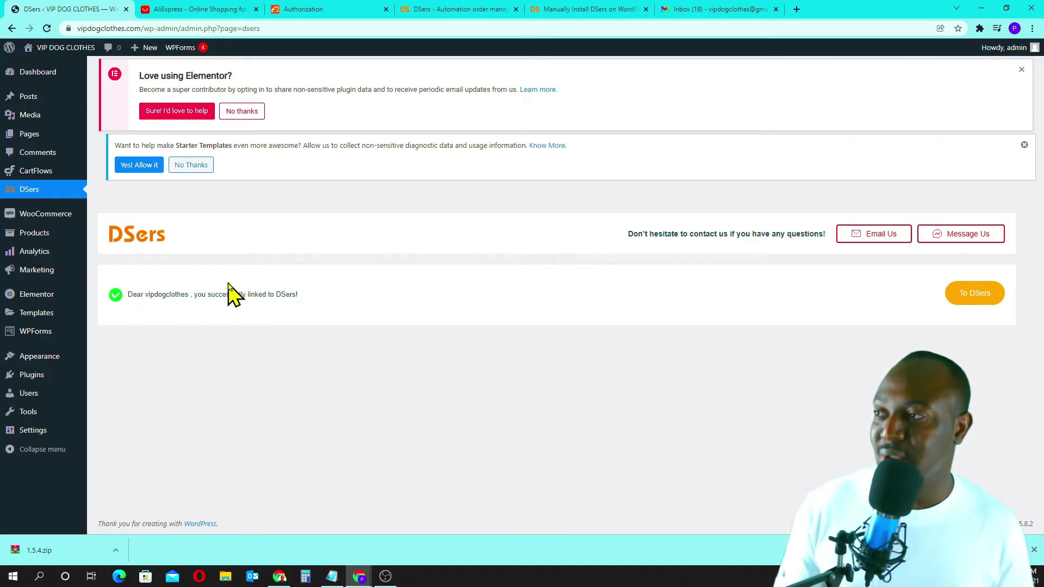
Back in DSers, dismiss the plugin note, switch vipdogclothes.com emails On, and collapse Email
left_click(448, 11)
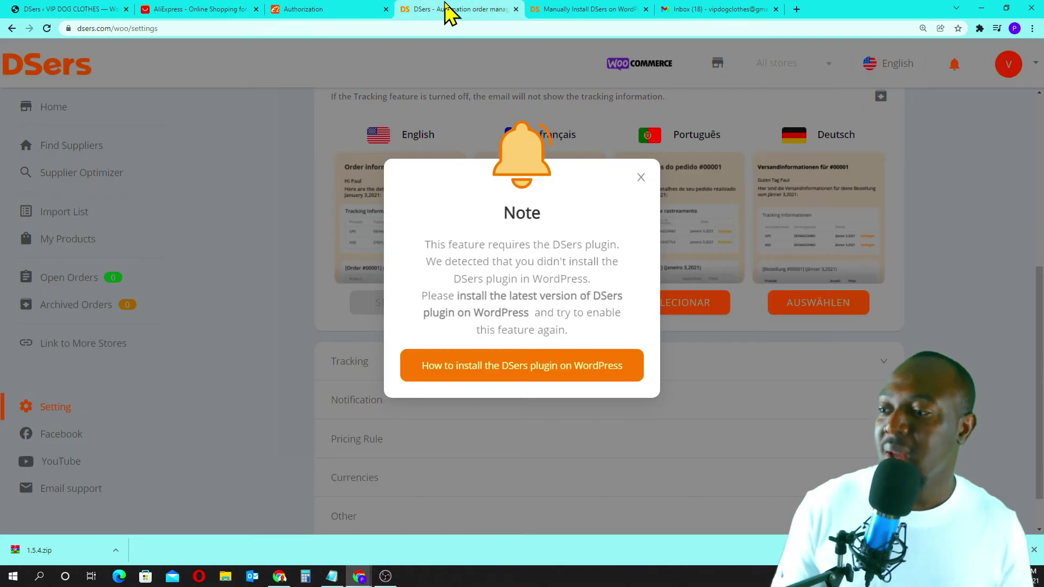
left_click(642, 177)
scroll(827, 388, "up", 2)
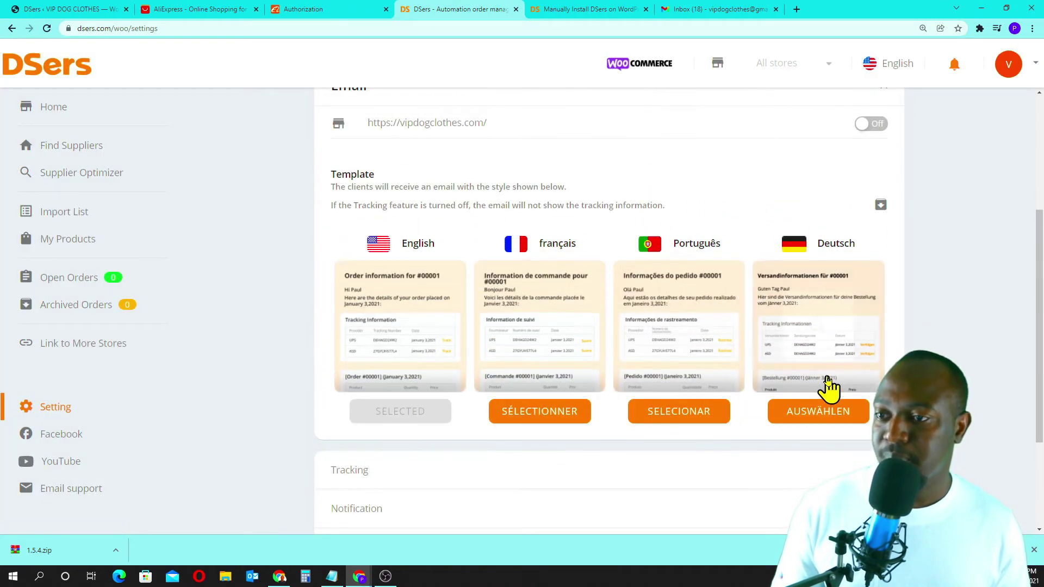
scroll(827, 388, "up", 1)
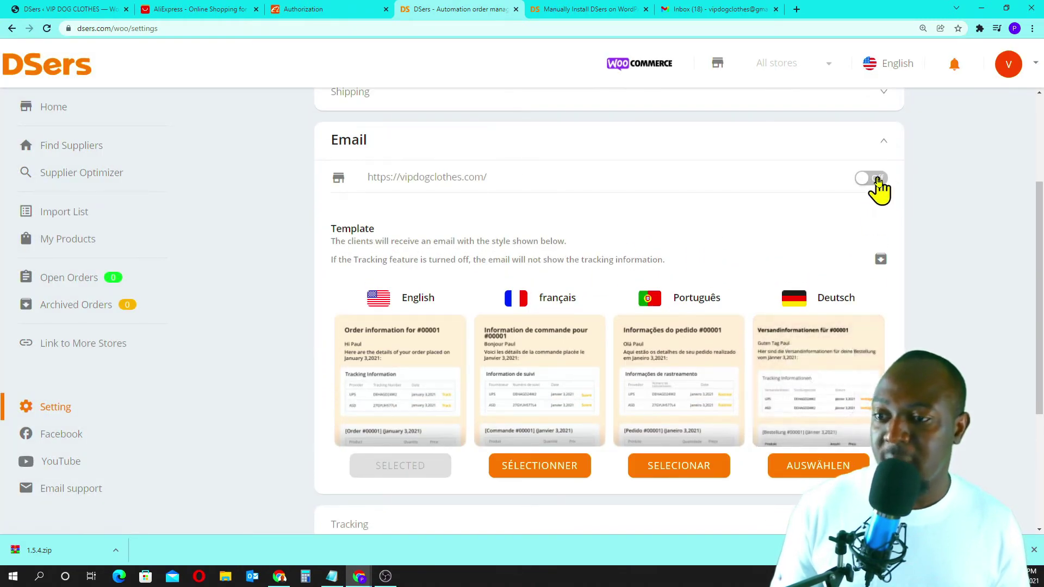
left_click(875, 179)
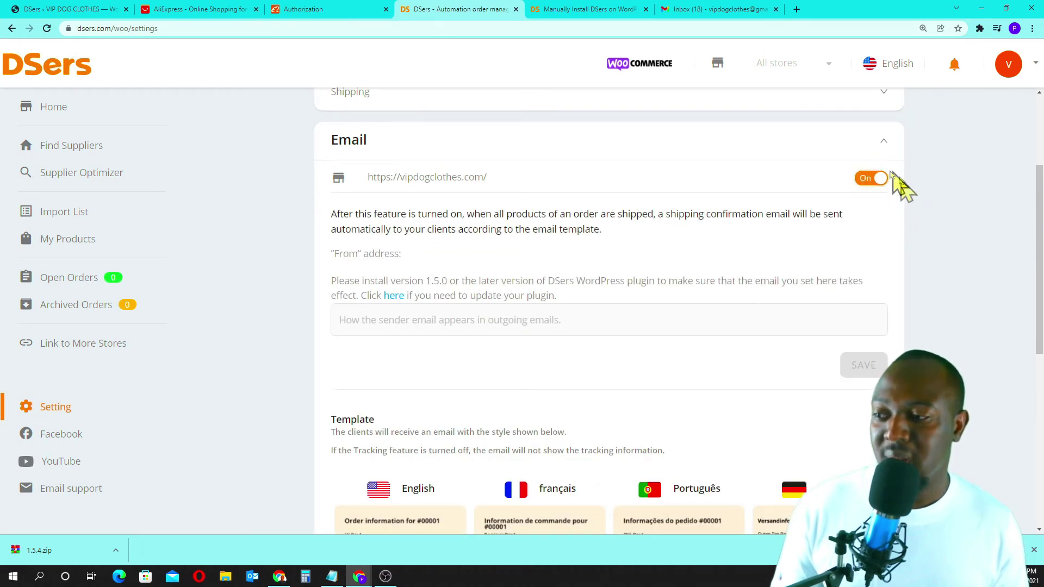
scroll(892, 293, "down", 3)
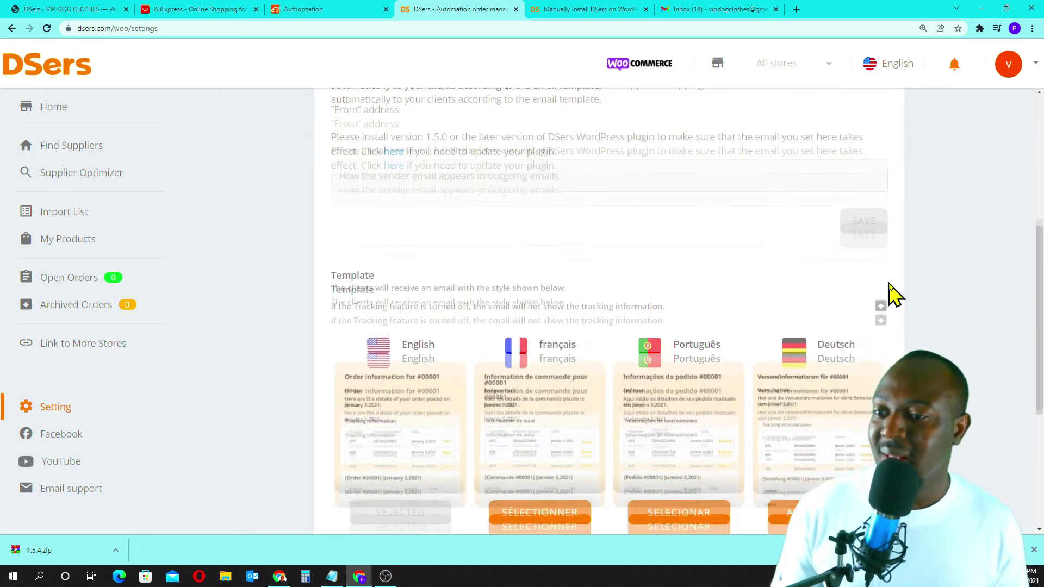
scroll(891, 293, "down", 1)
scroll(891, 294, "down", 3)
scroll(892, 292, "up", 6)
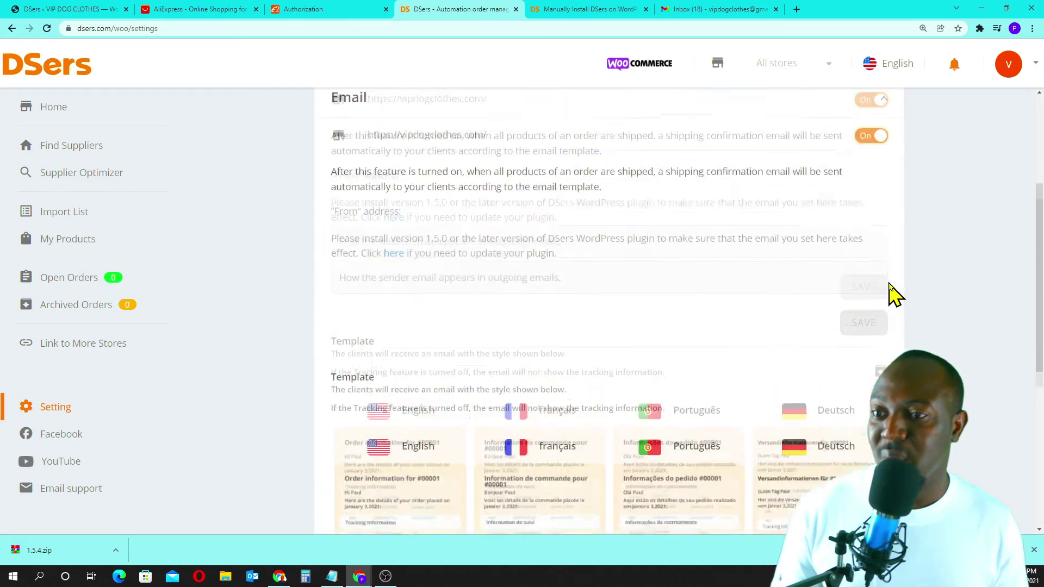
scroll(892, 292, "up", 2)
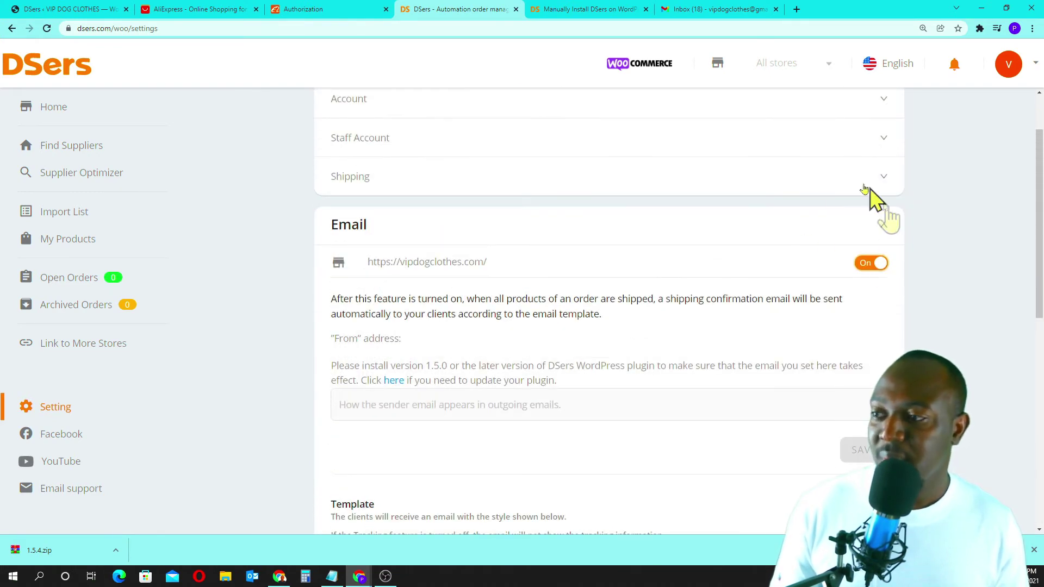
left_click(881, 228)
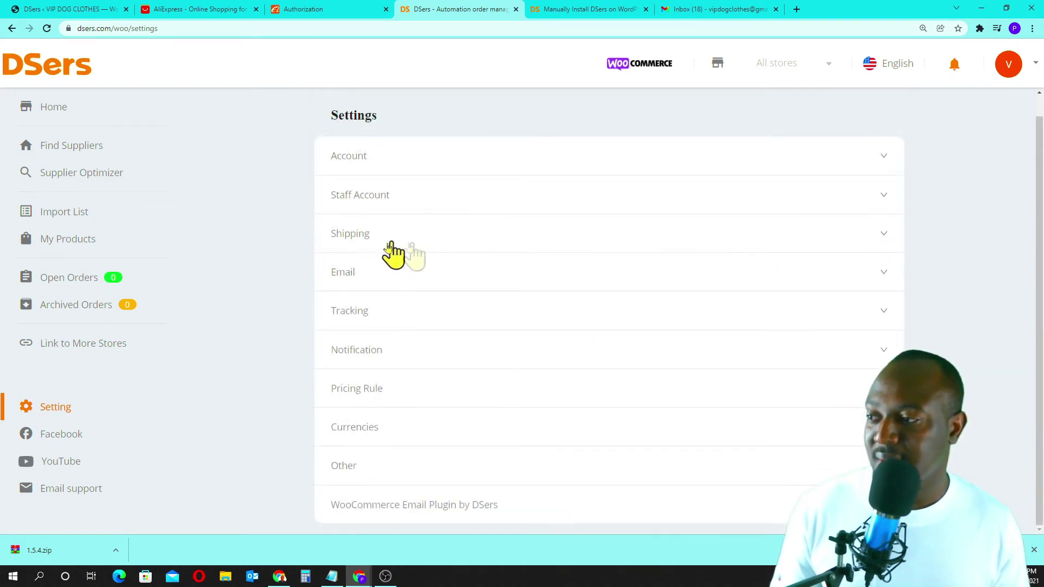
Expand Tracking and the vipdogclothes store's tracking options
left_click(886, 312)
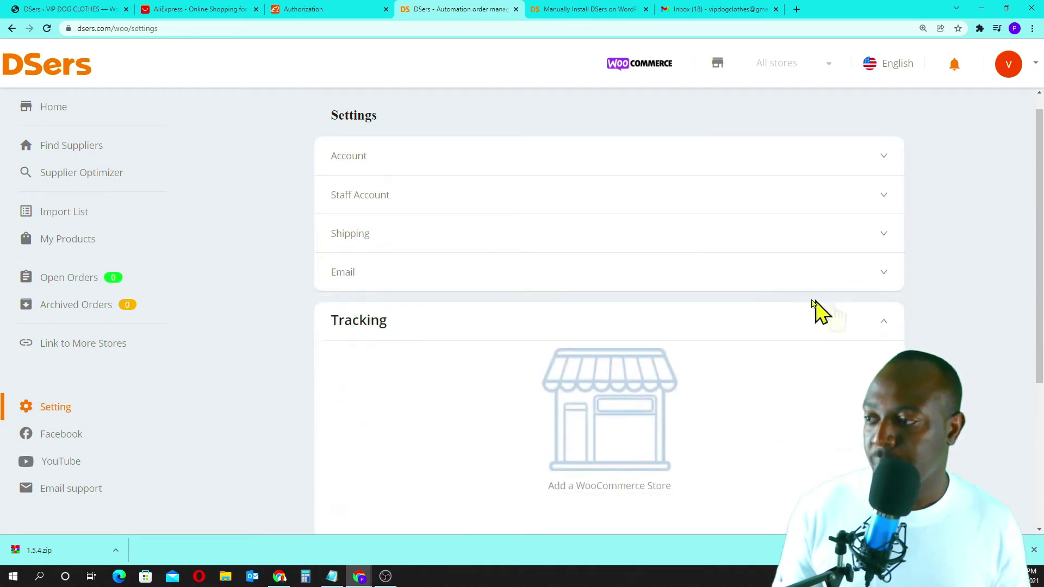
scroll(788, 291, "down", 3)
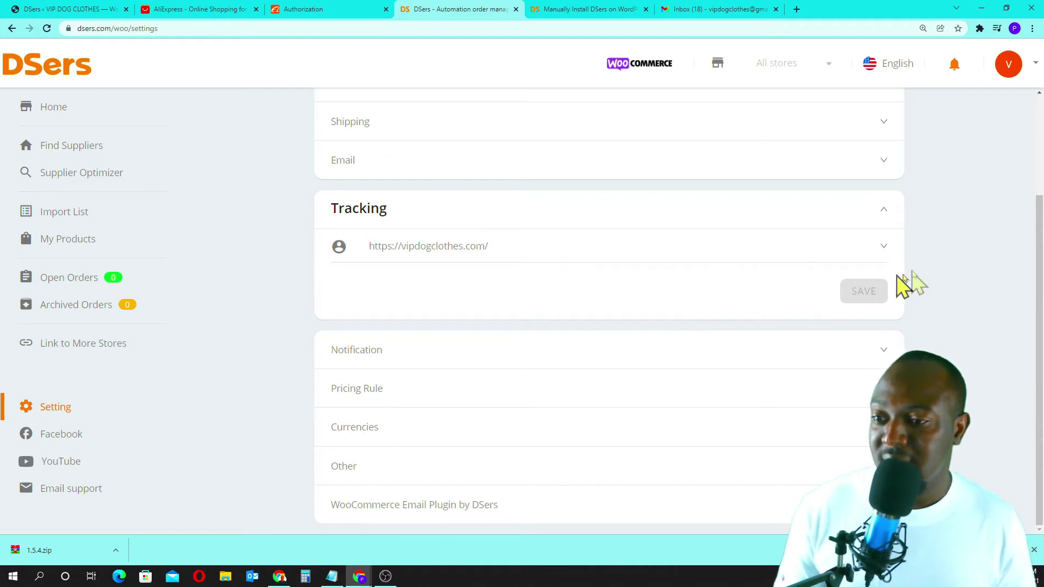
left_click(883, 247)
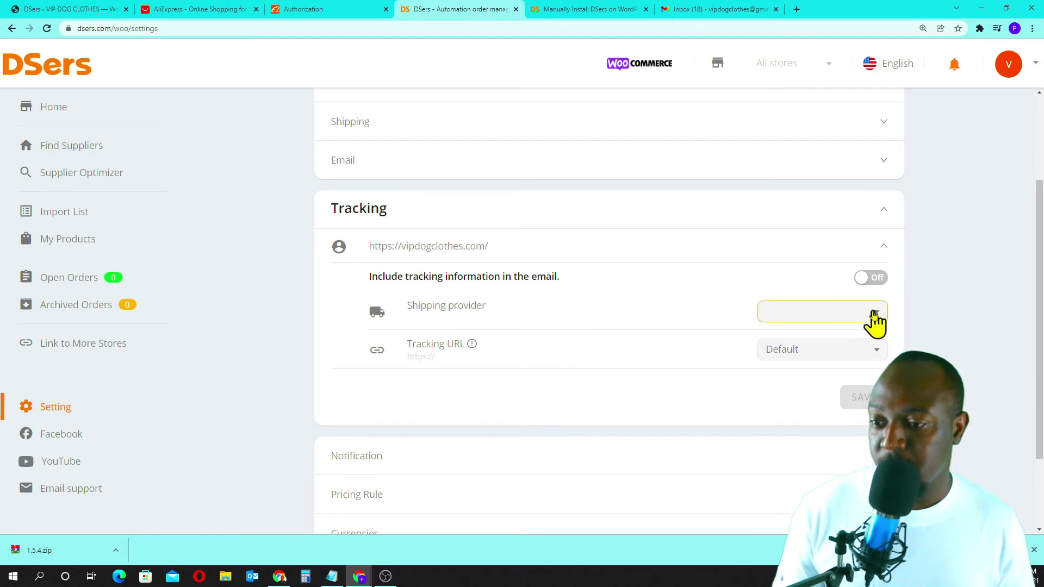
left_click(875, 315)
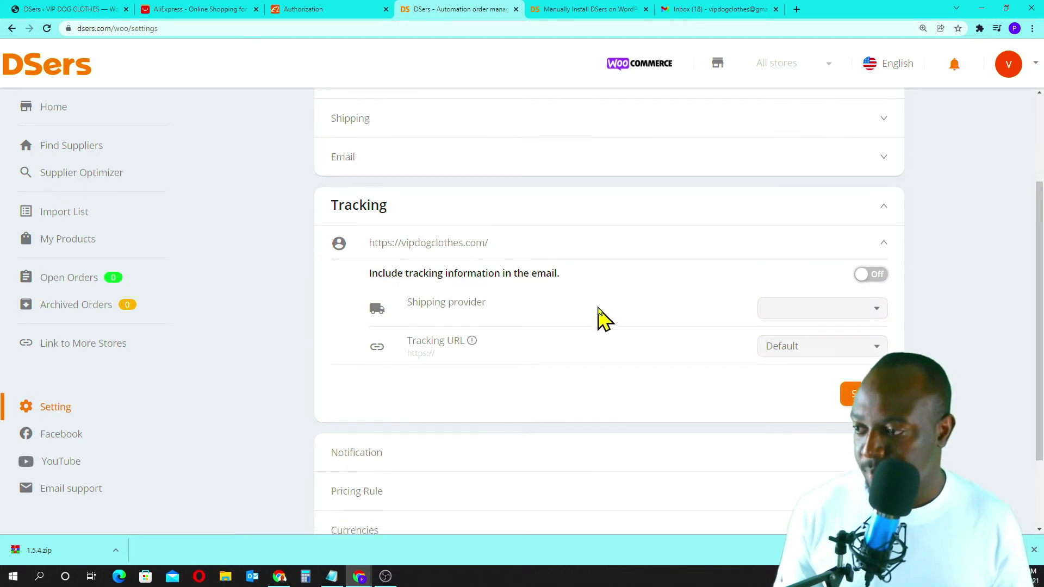
scroll(601, 319, "down", 2)
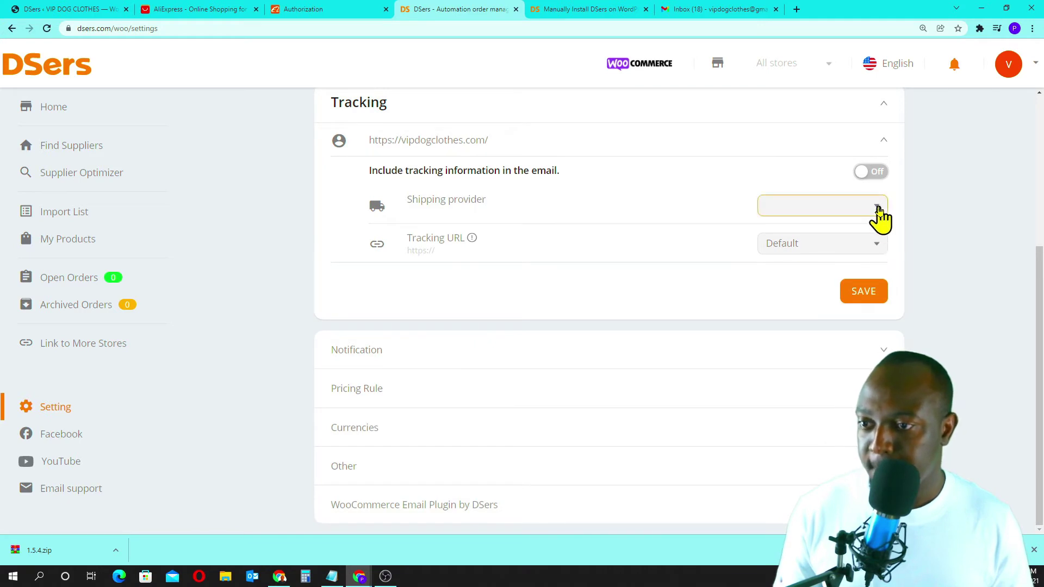
Set shipping provider to Custom with a 17track tracking URL, then collapse Tracking
left_click(818, 206)
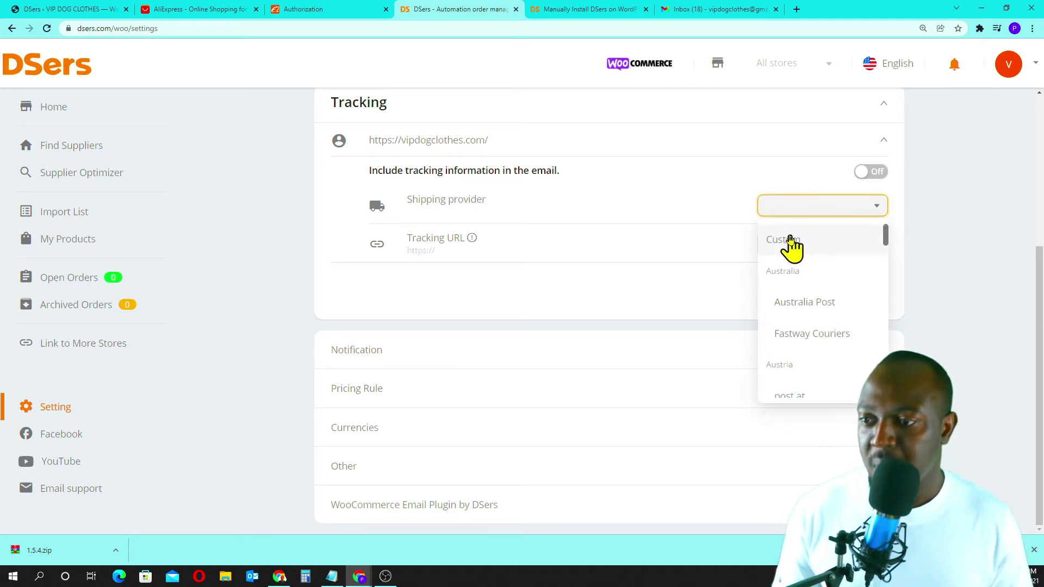
left_click(795, 240)
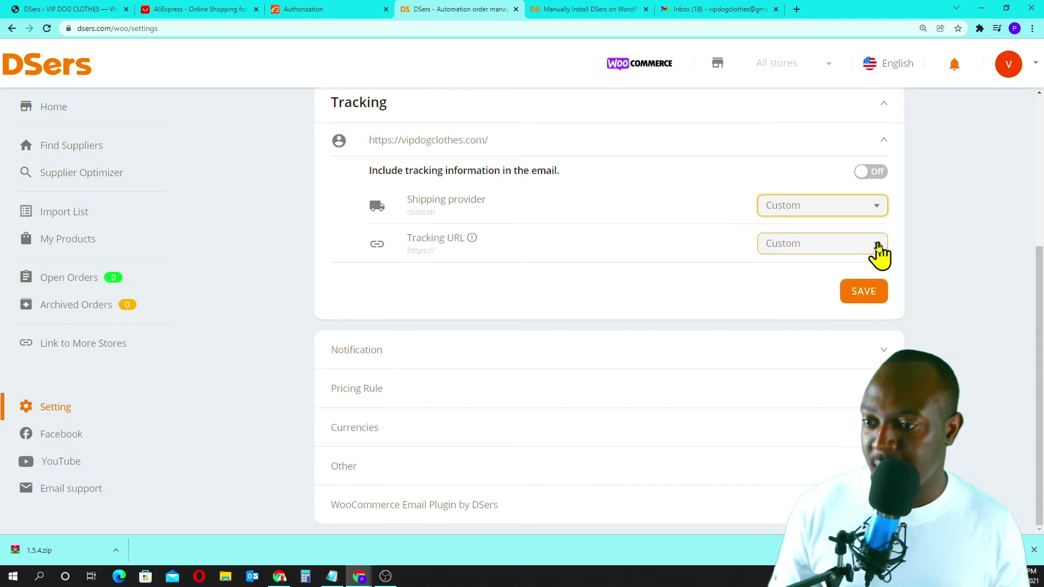
left_click(877, 245)
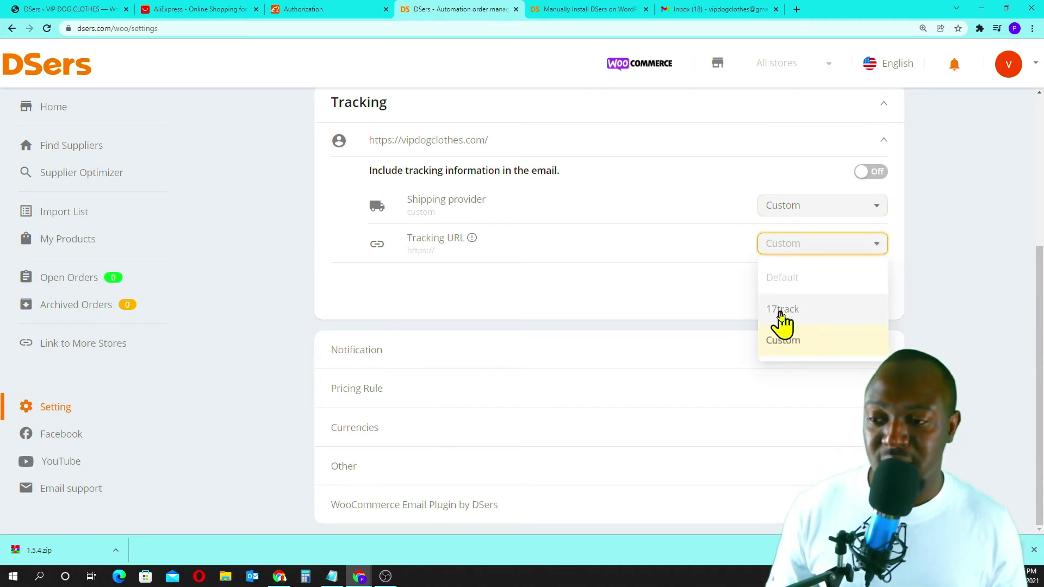
left_click(785, 313)
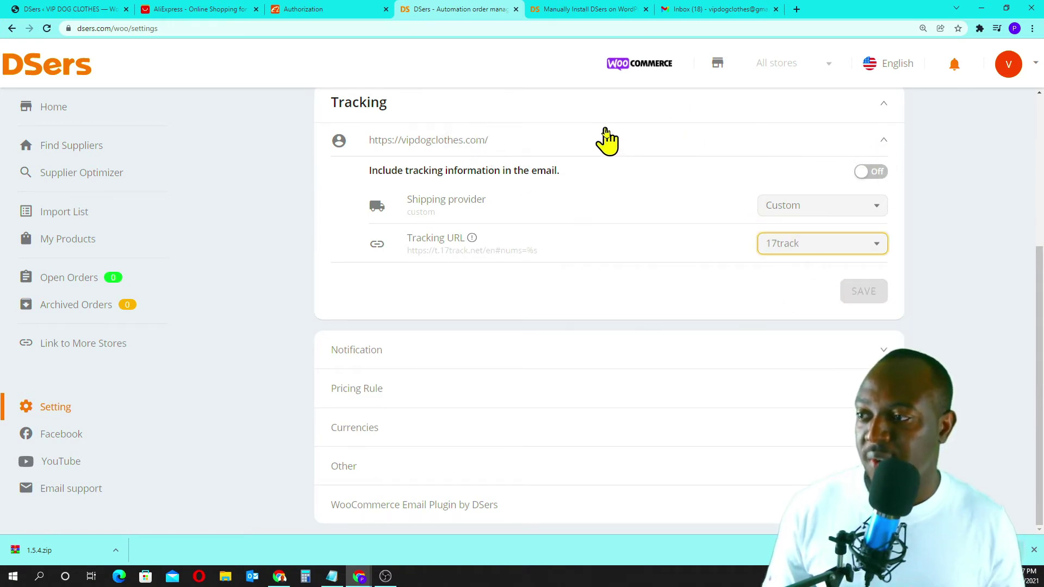
scroll(623, 191, "up", 3)
scroll(621, 192, "down", 2)
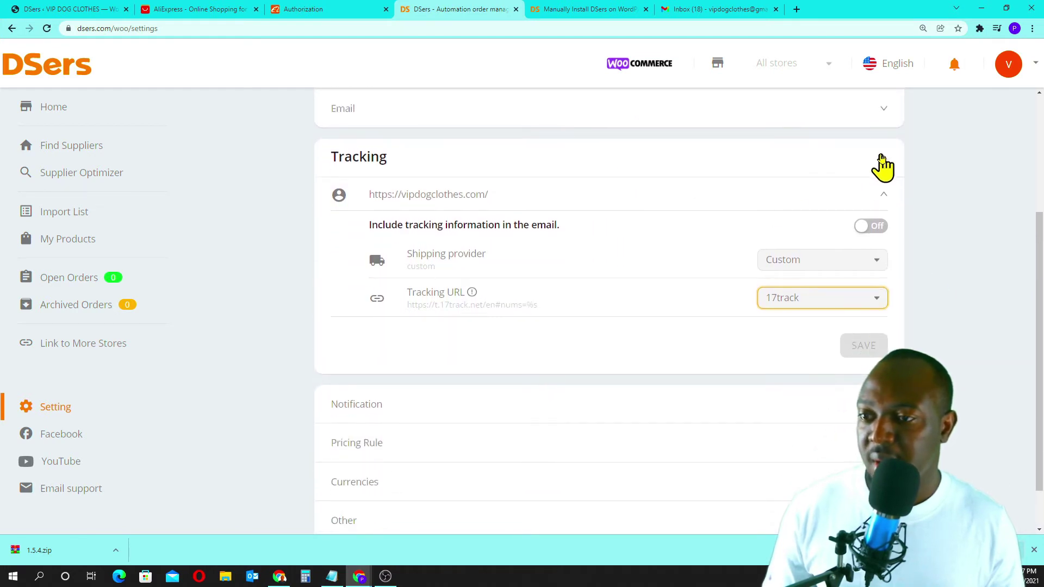
left_click(883, 167)
Expand Notification and switch on both the Inventory and Price change toggles
scroll(627, 233, "up", 1)
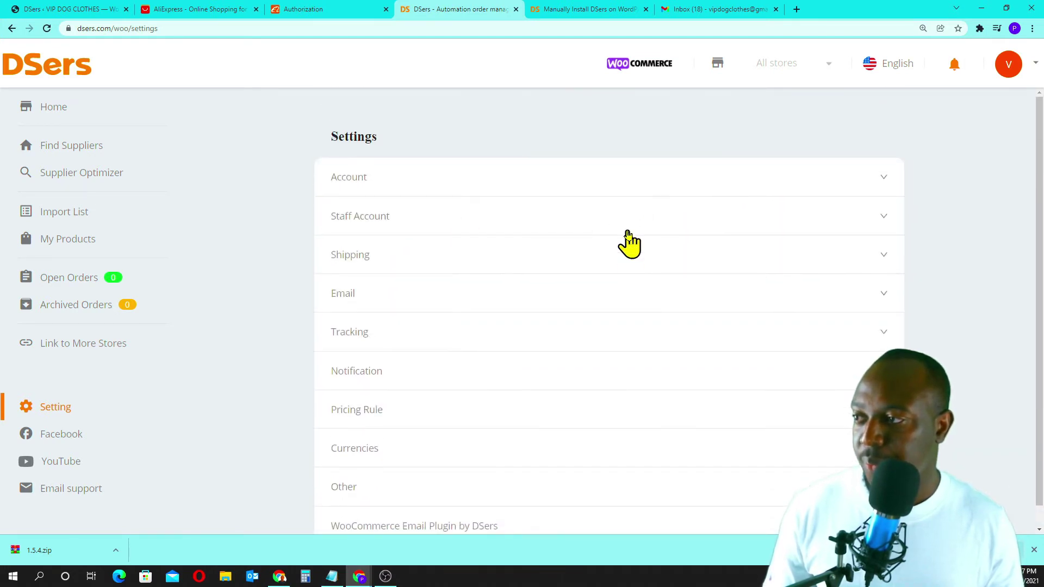
scroll(628, 233, "down", 1)
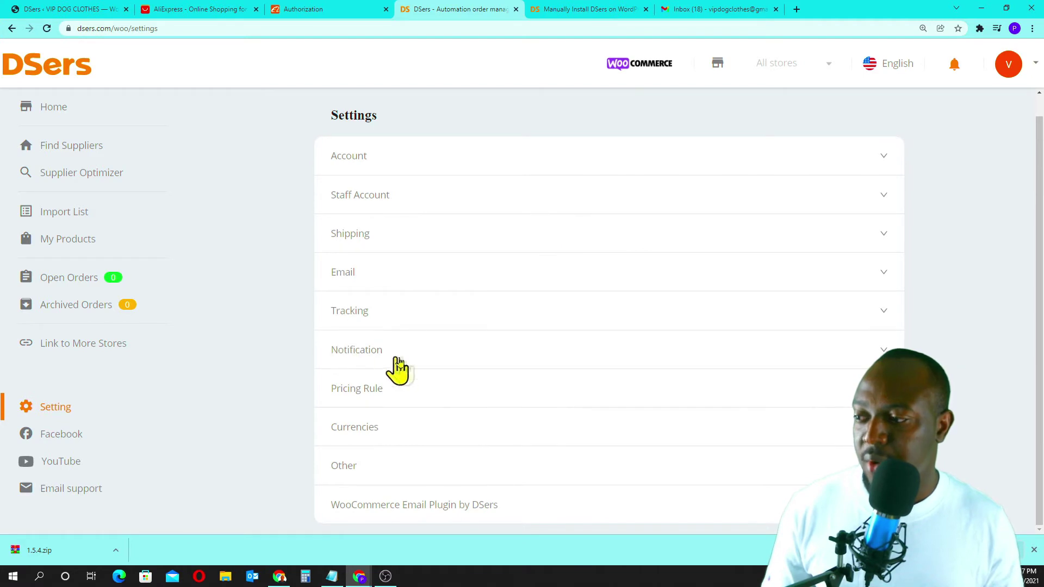
left_click(870, 350)
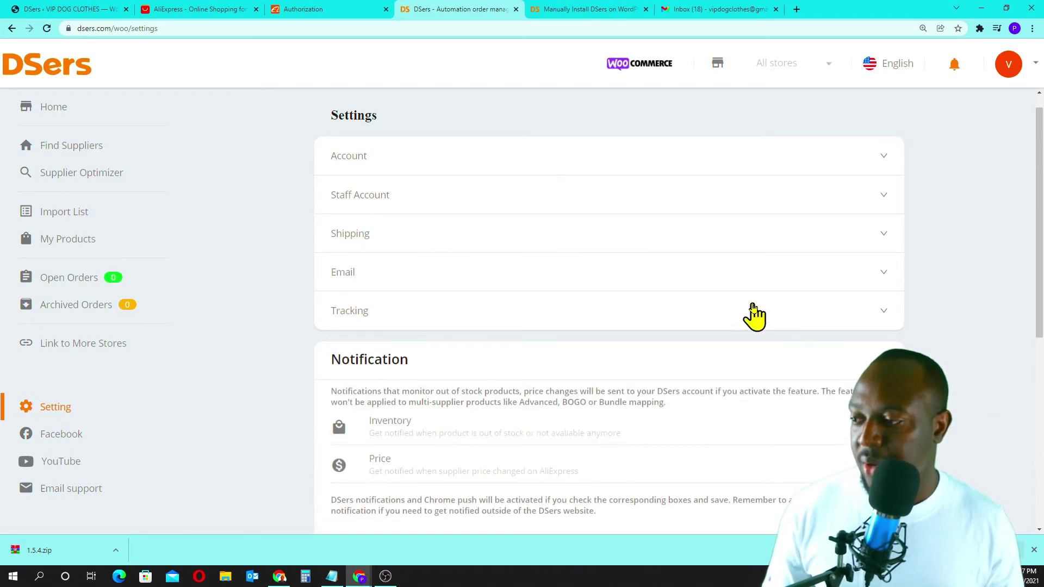
scroll(753, 314, "down", 3)
scroll(753, 315, "down", 1)
scroll(756, 315, "down", 1)
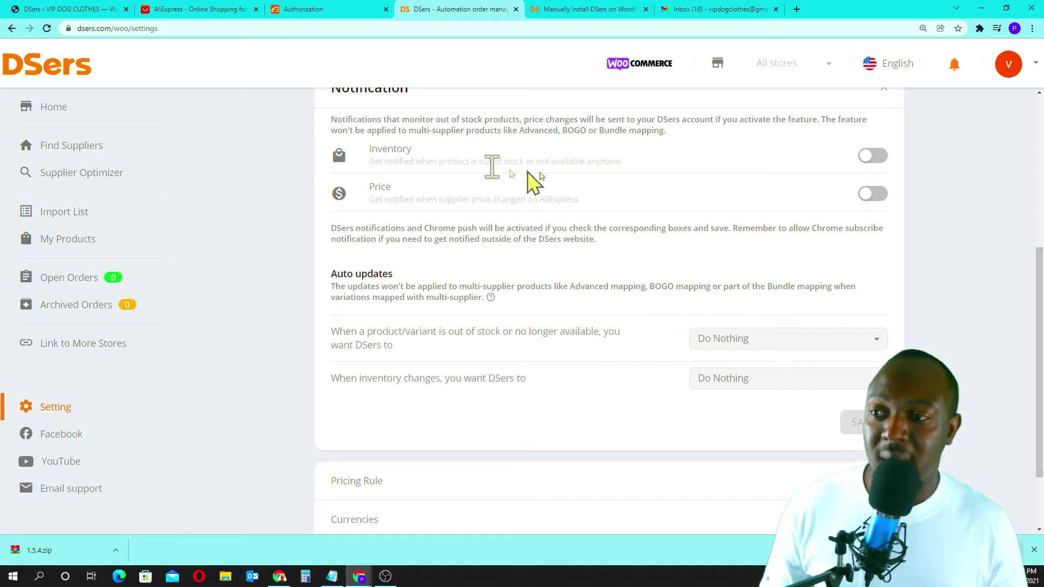
left_click(885, 161)
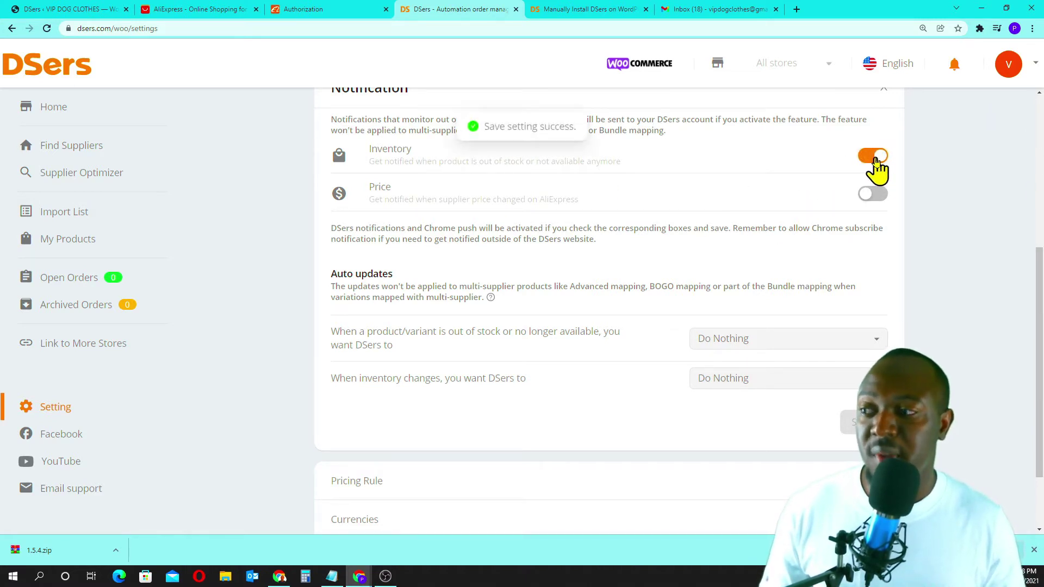
left_click(872, 195)
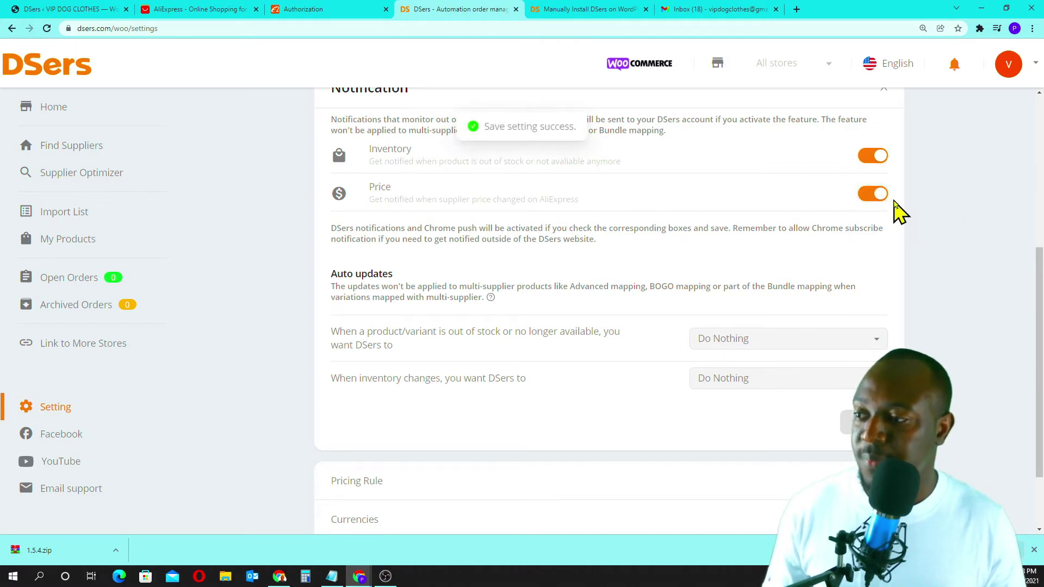
scroll(774, 214, "down", 1)
scroll(774, 214, "down", 1)
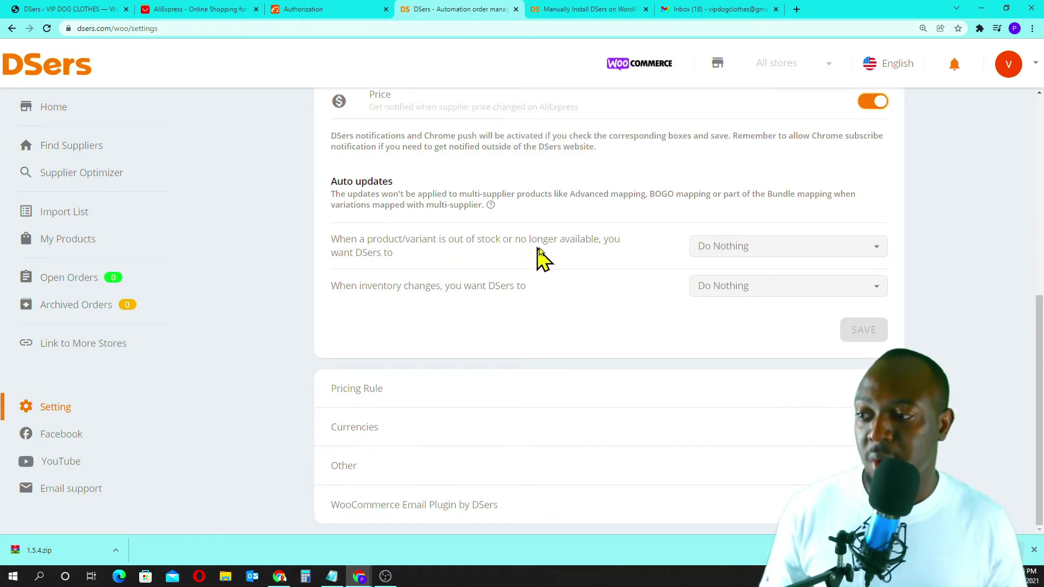
Set out-of-stock to zero WooCommerce quantity and inventory changes to update automatically, then save
left_click(877, 248)
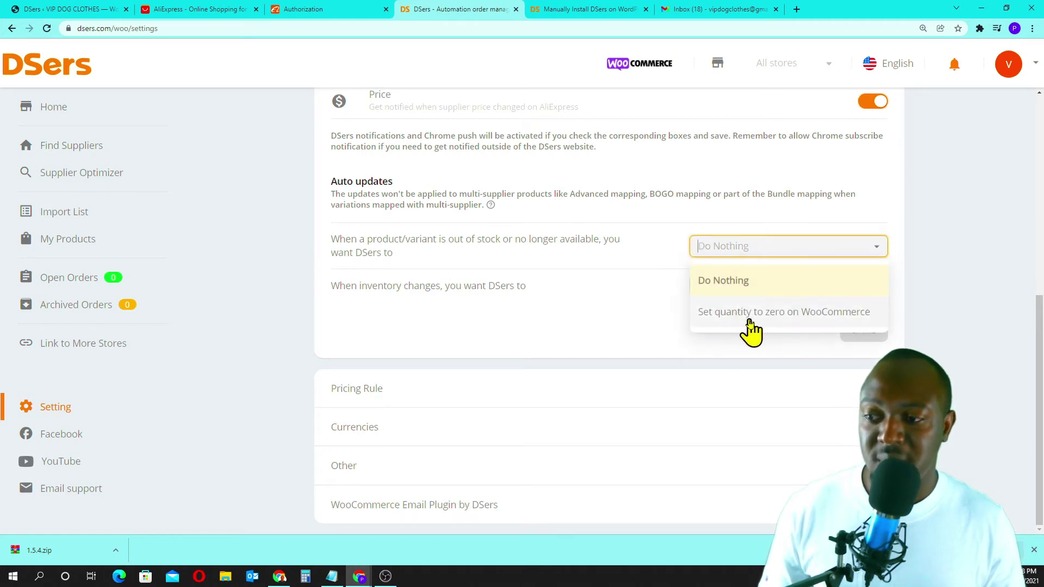
left_click(801, 321)
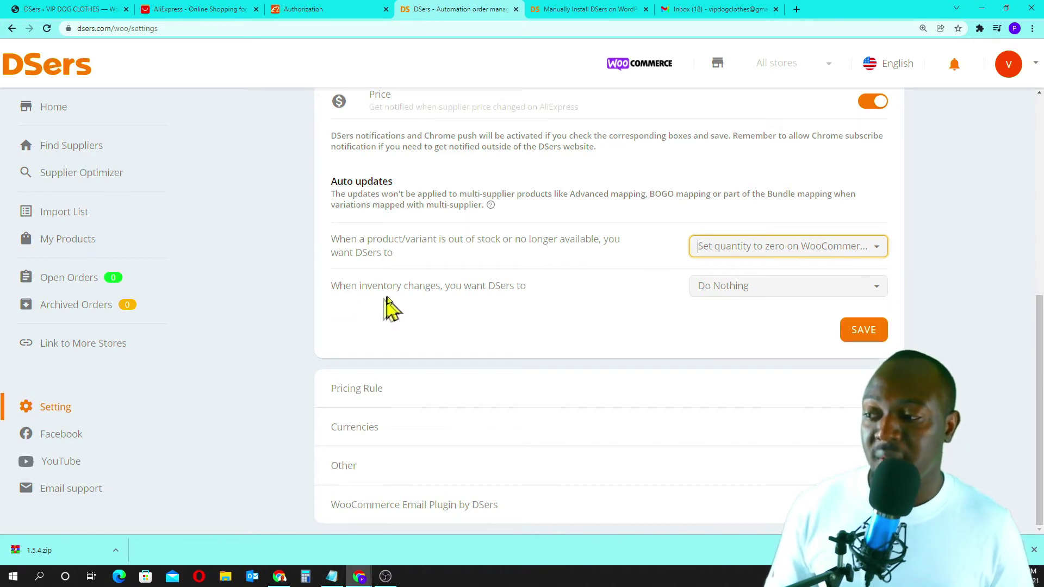
left_click(876, 287)
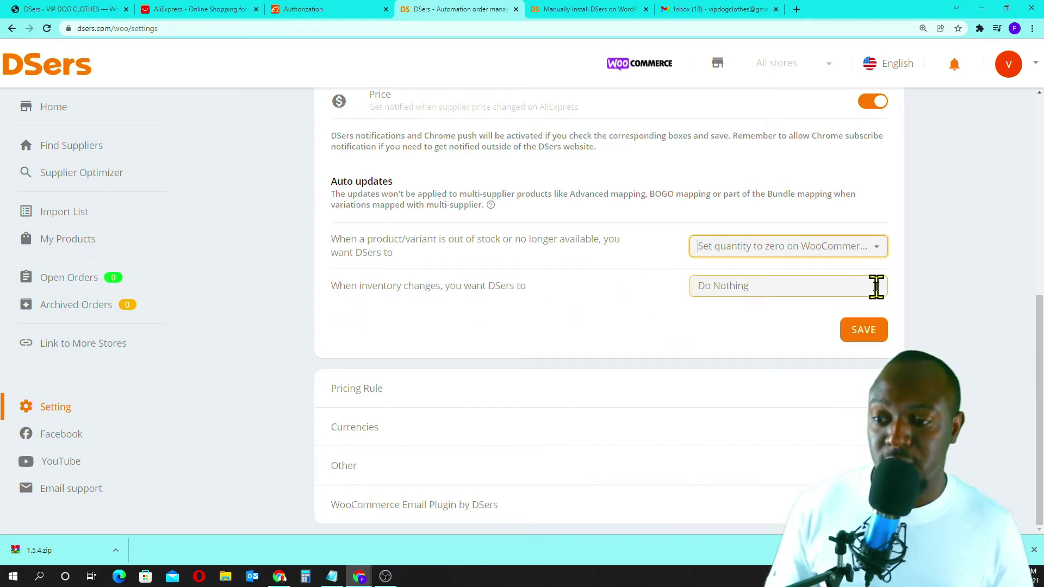
left_click(743, 353)
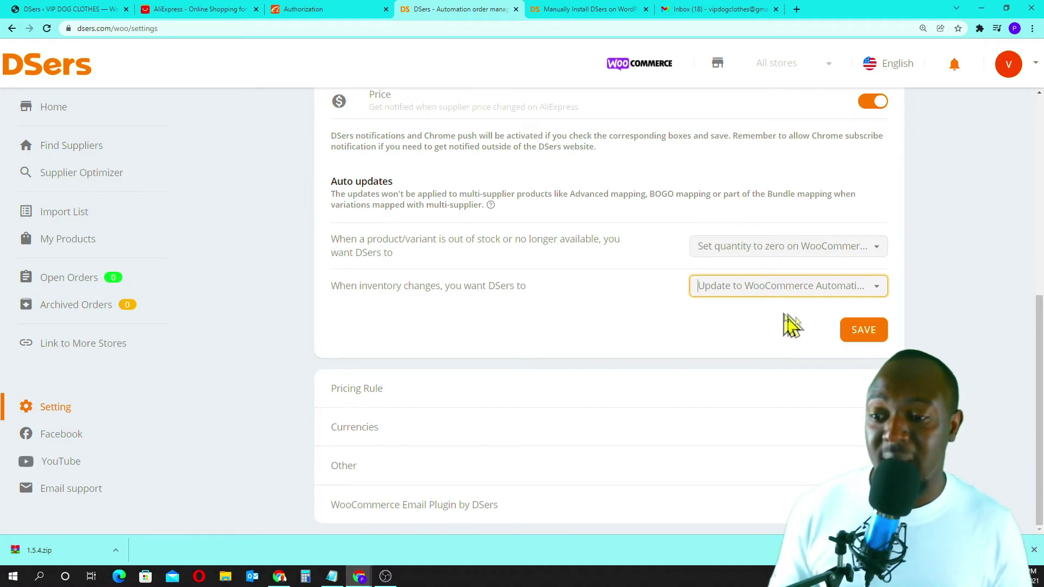
left_click(864, 333)
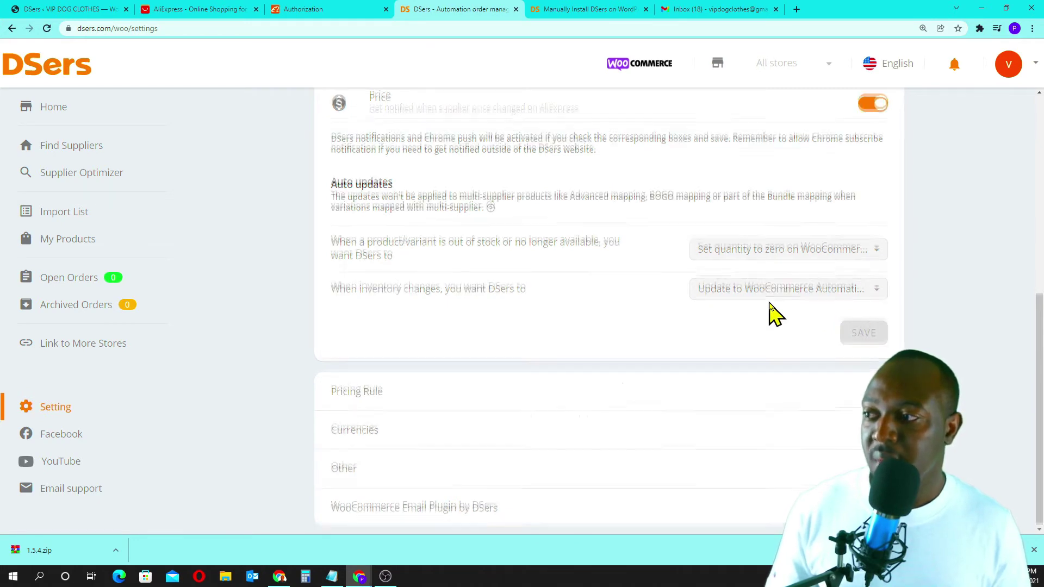
Collapse Notification so every Settings section header shows
scroll(775, 310, "up", 3)
scroll(787, 305, "up", 1)
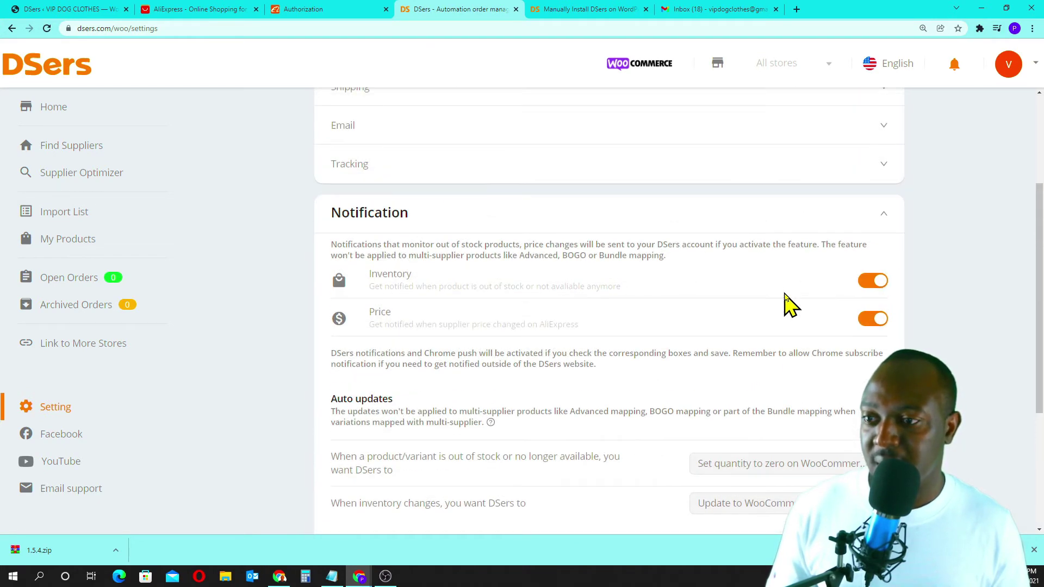
left_click(885, 216)
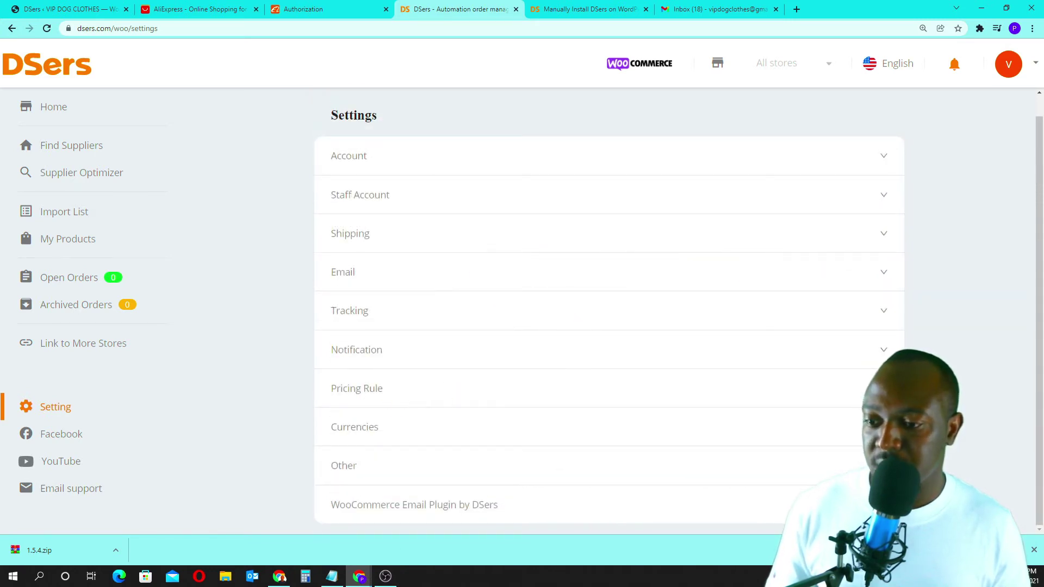
Expand Pricing Rule and switch on the regular pricing rule for vipdogclothes.com
left_click(785, 381)
scroll(785, 379, "down", 4)
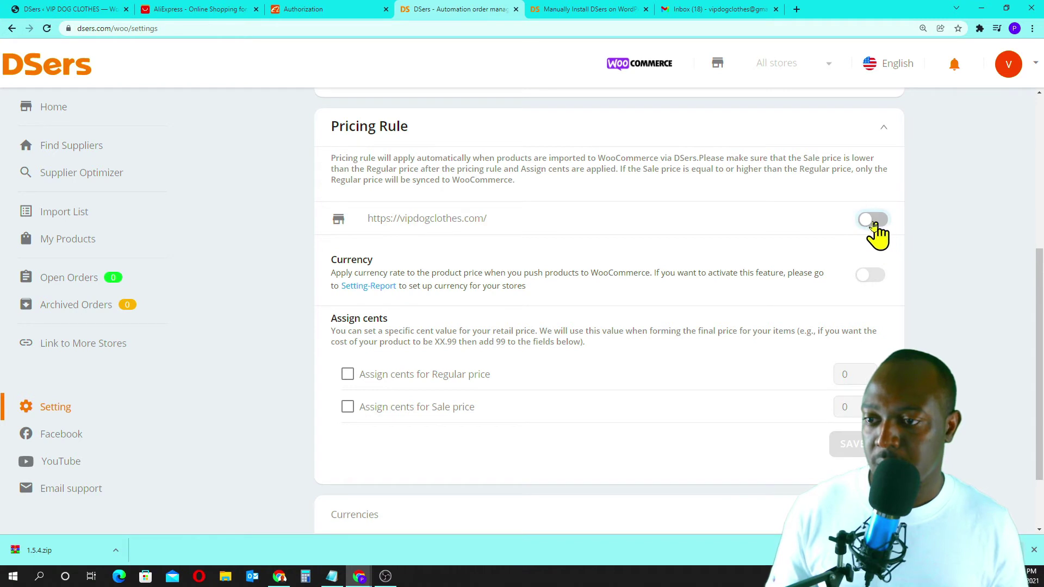
left_click(873, 220)
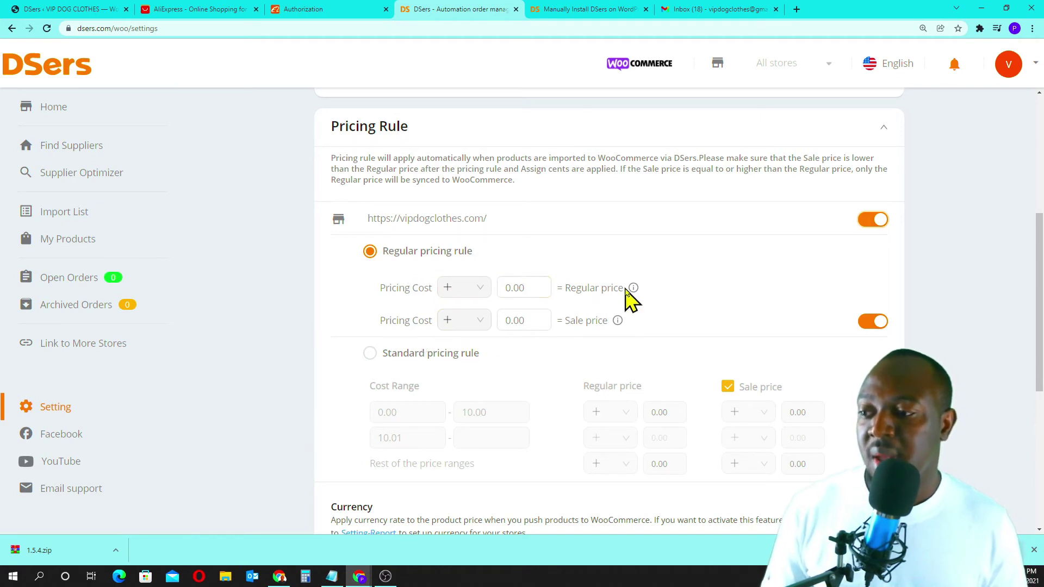
scroll(625, 299, "down", 1)
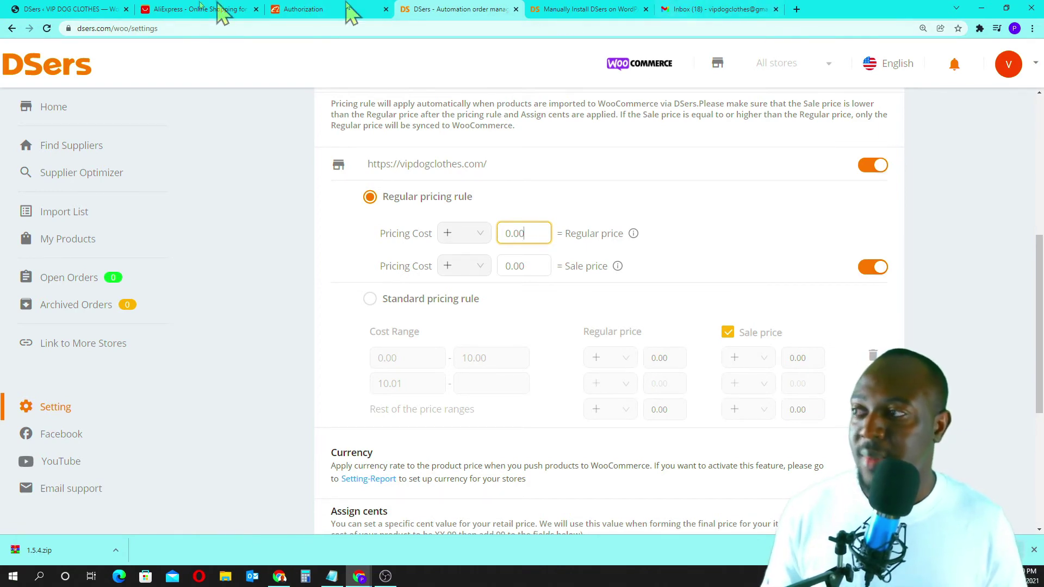
left_click(182, 8)
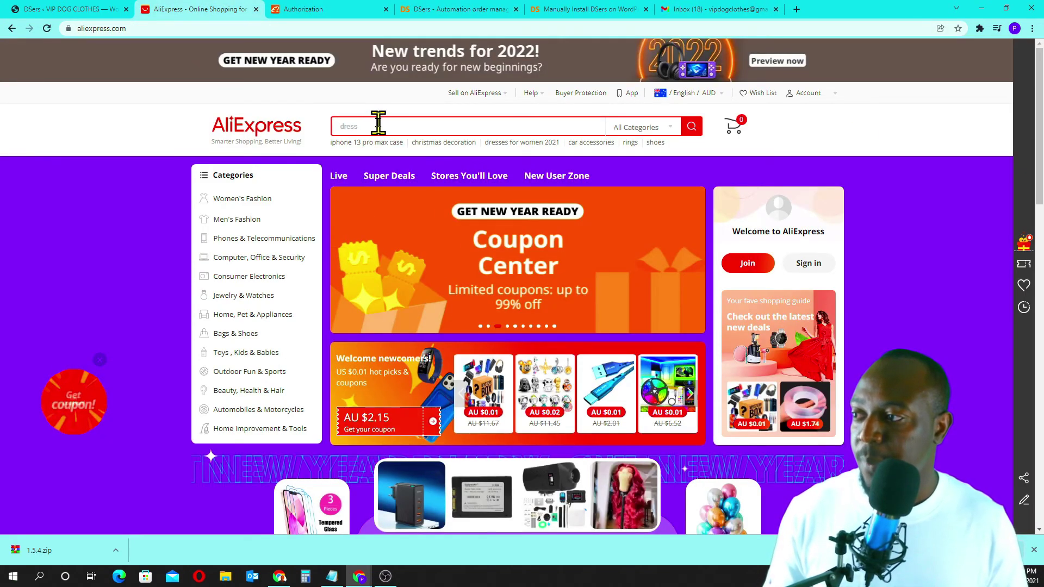
Browse AliExpress Men's Fashion > Hoodies & Sweatshirts, then return to DSers settings
left_click(378, 123)
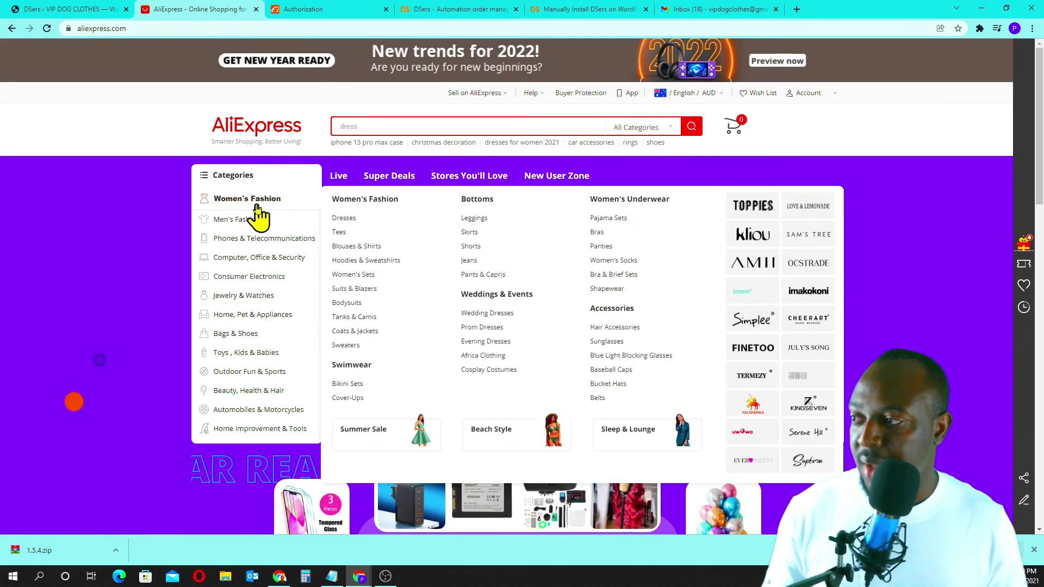
mouse_move(240, 218)
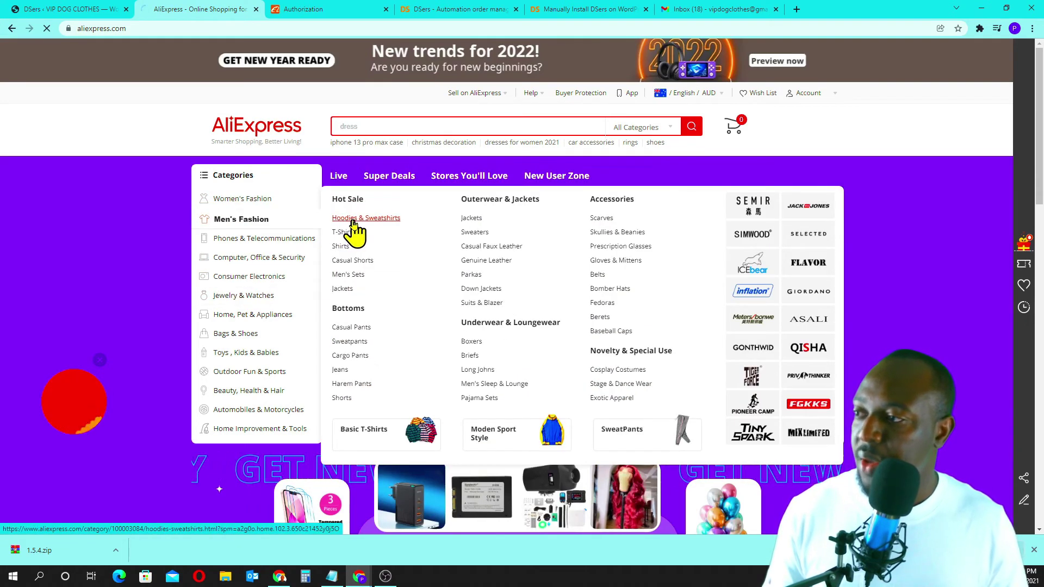
left_click(353, 220)
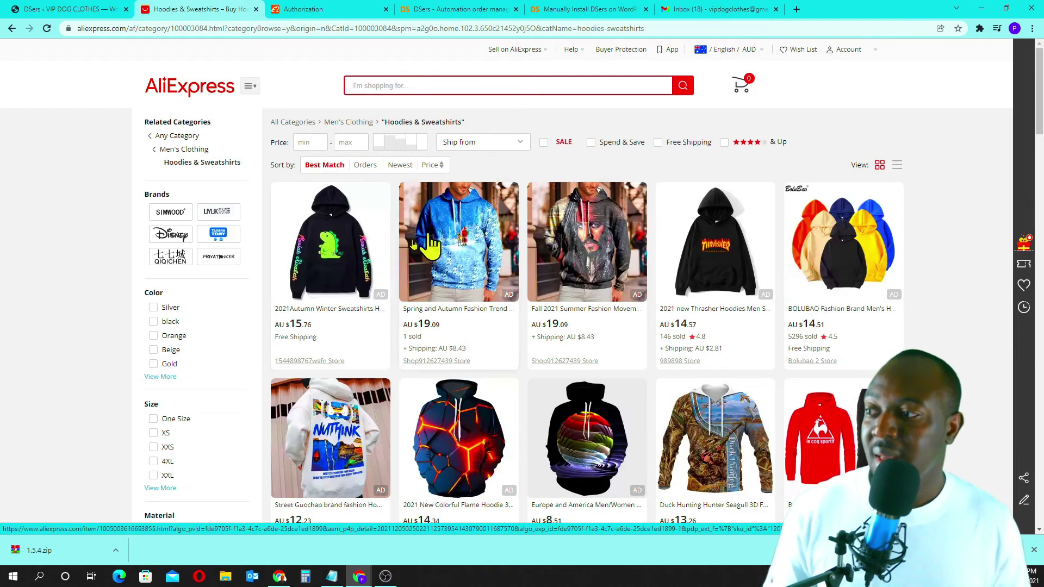
left_click(413, 10)
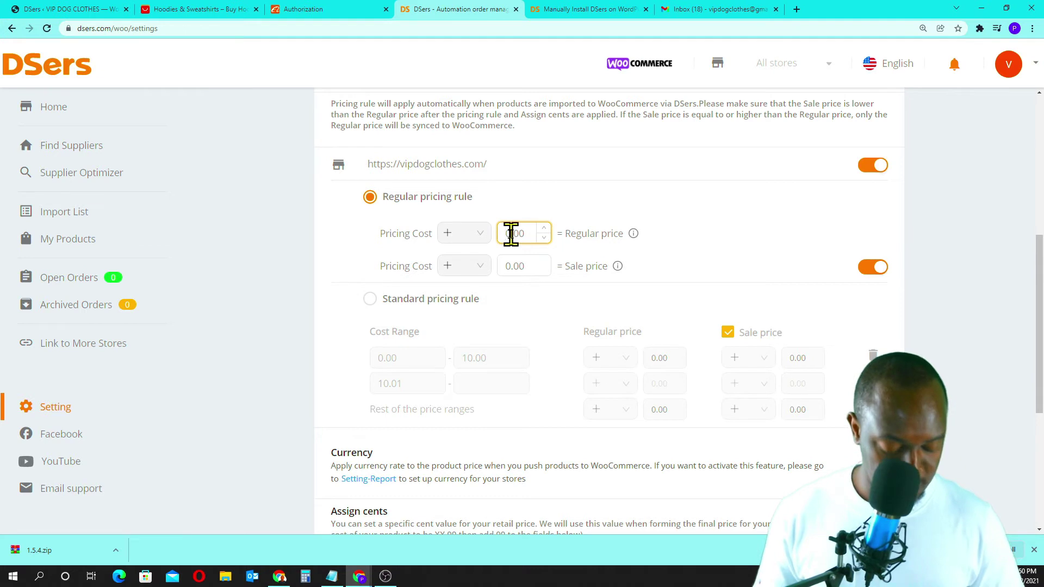
Set the pricing rule cost to 15.00 for regular price and 10.00 for sale price
type("150")
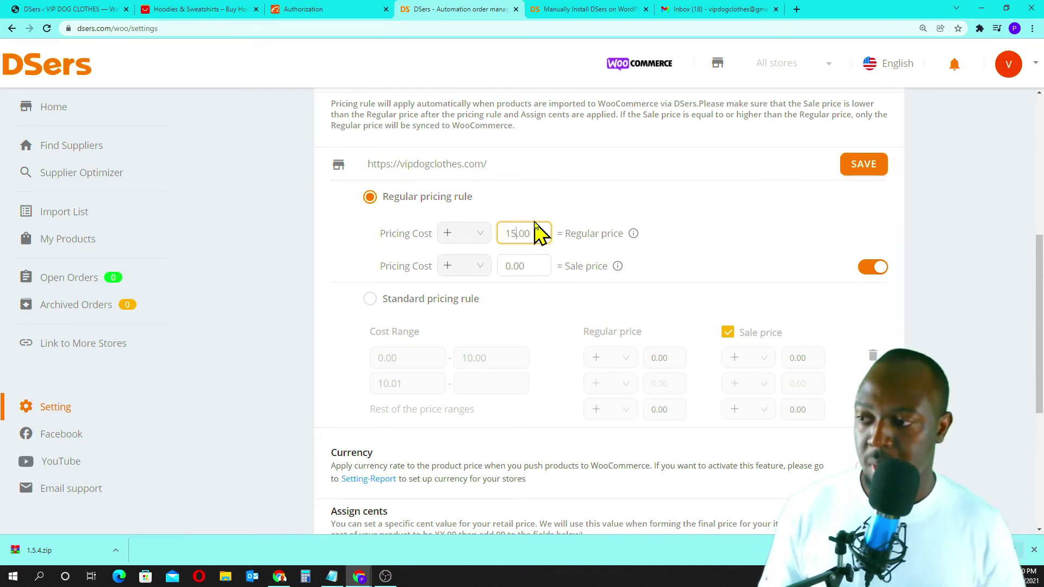
left_click(695, 225)
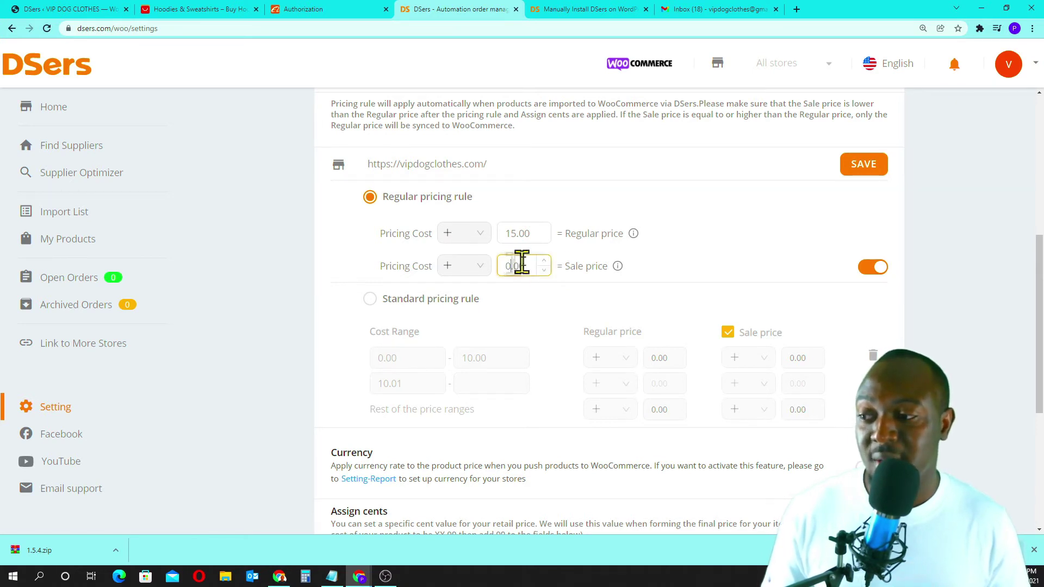
key("BackSpace")
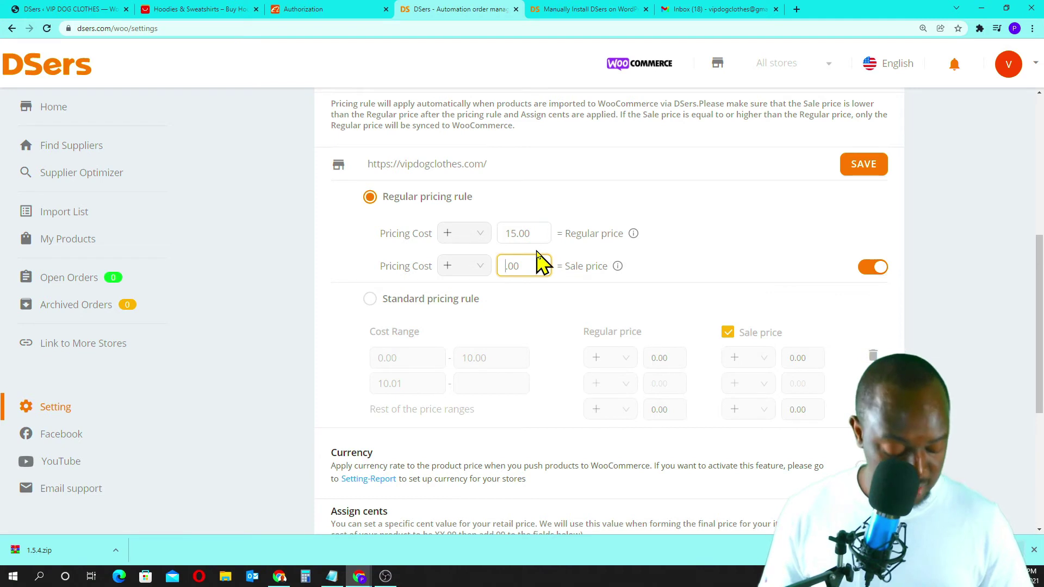
type("10")
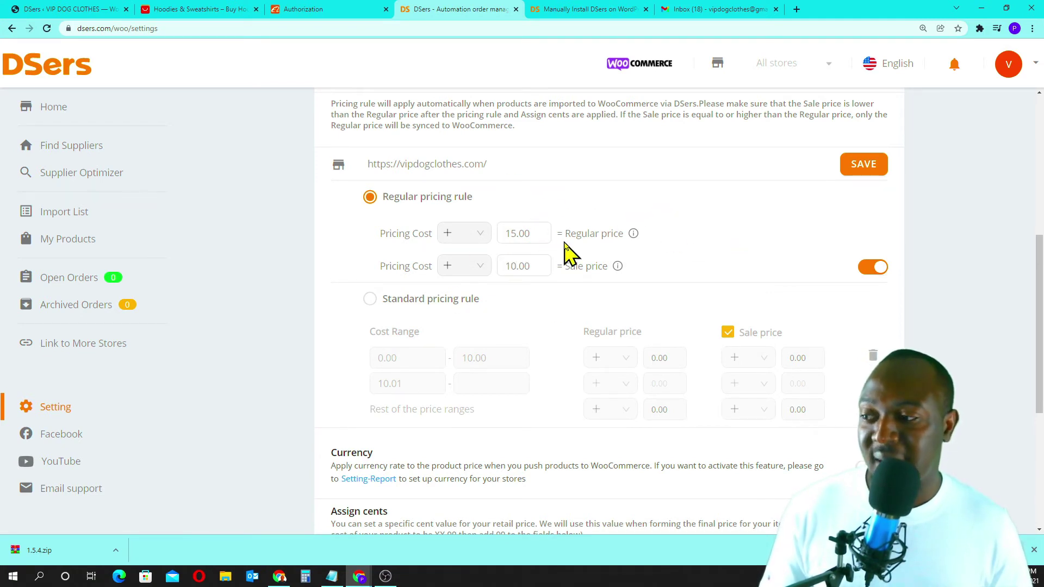
scroll(569, 253, "down", 1)
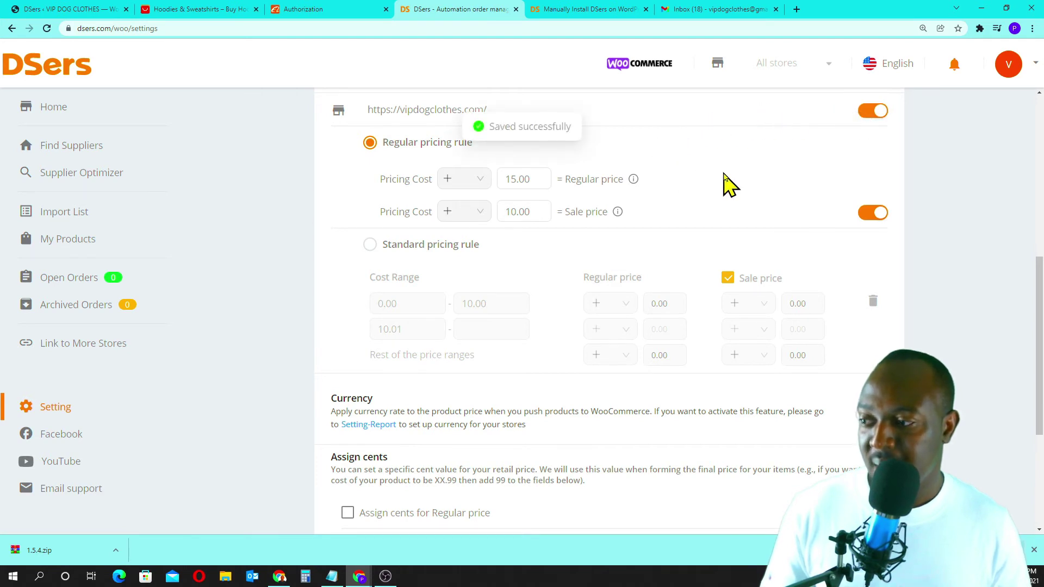
Tick Assign cents for both Regular price and Sale price
scroll(728, 184, "down", 2)
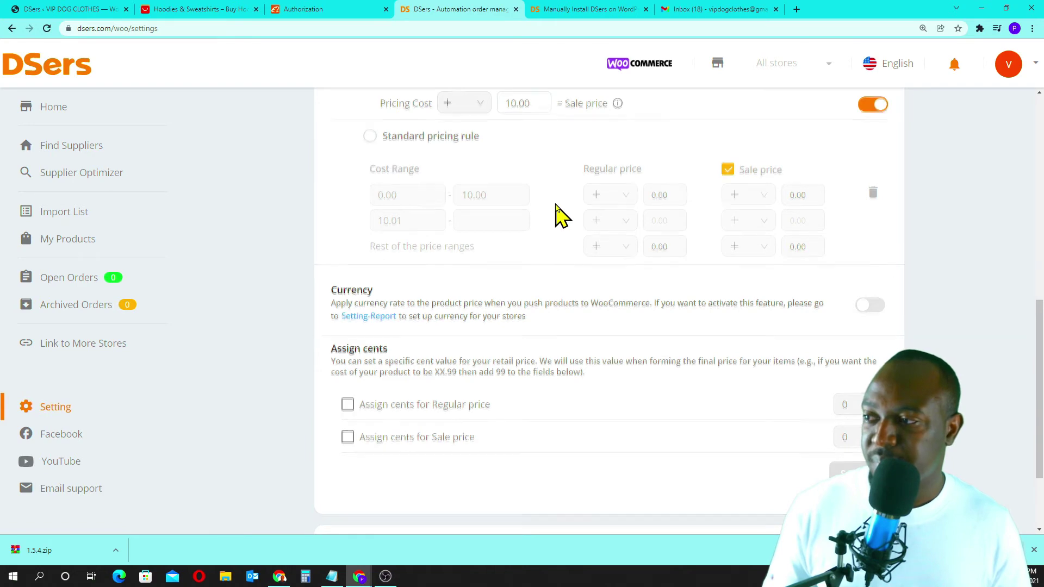
scroll(494, 210, "up", 2)
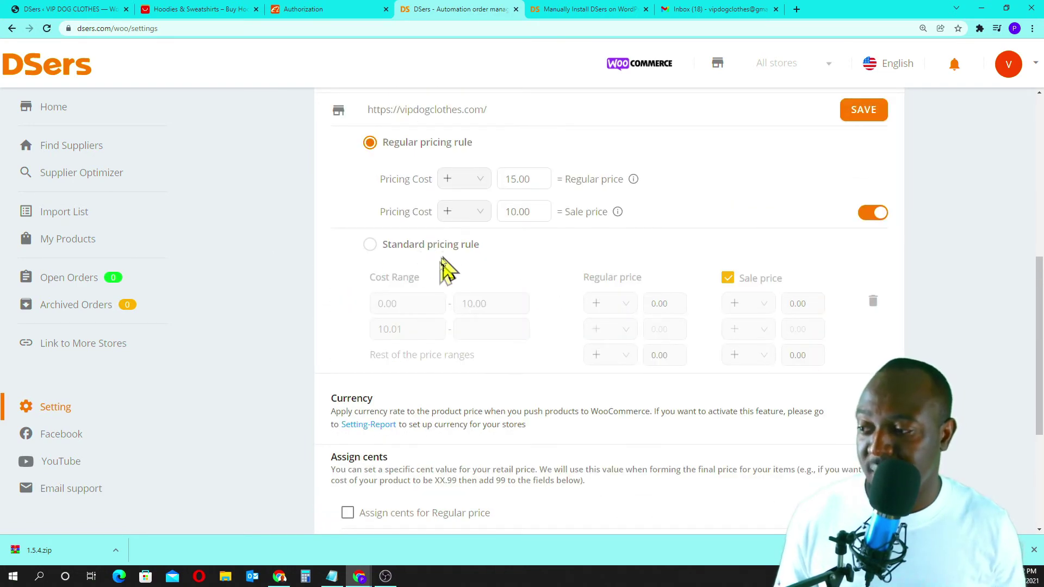
scroll(445, 266, "down", 2)
scroll(450, 275, "down", 1)
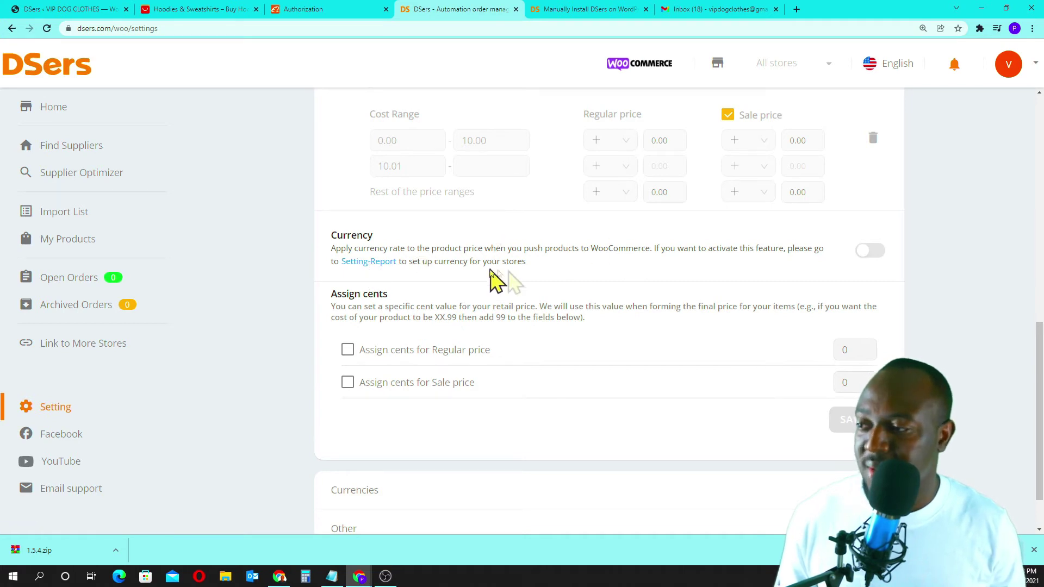
scroll(495, 280, "down", 1)
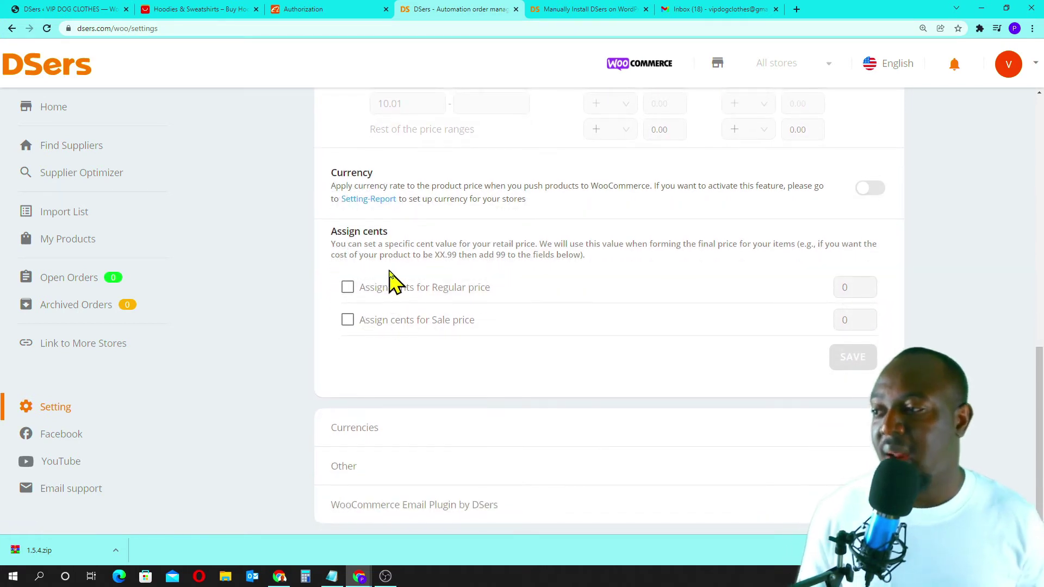
left_click(347, 288)
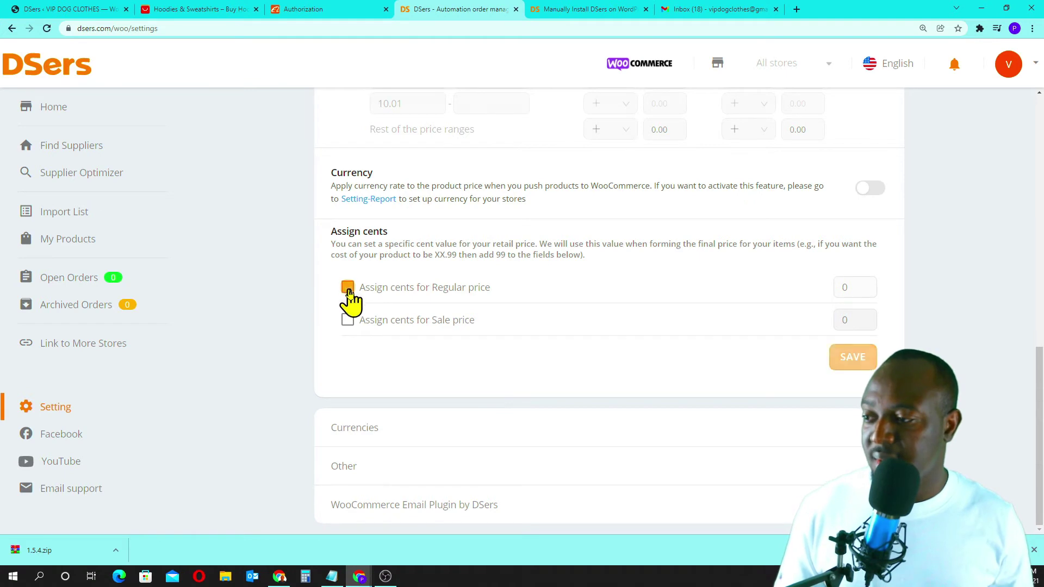
left_click(347, 320)
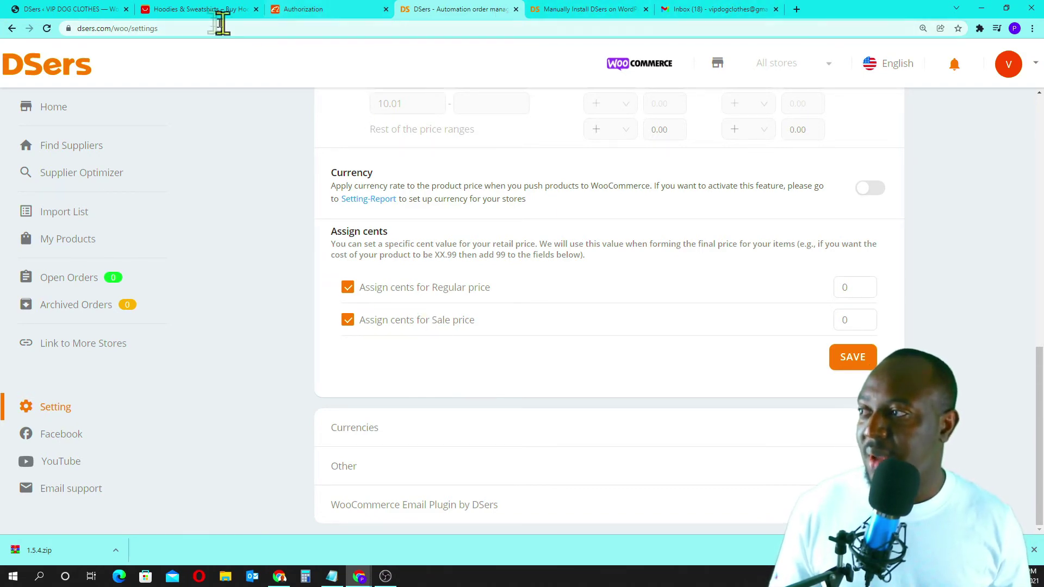
left_click(206, 10)
mouse_move(315, 343)
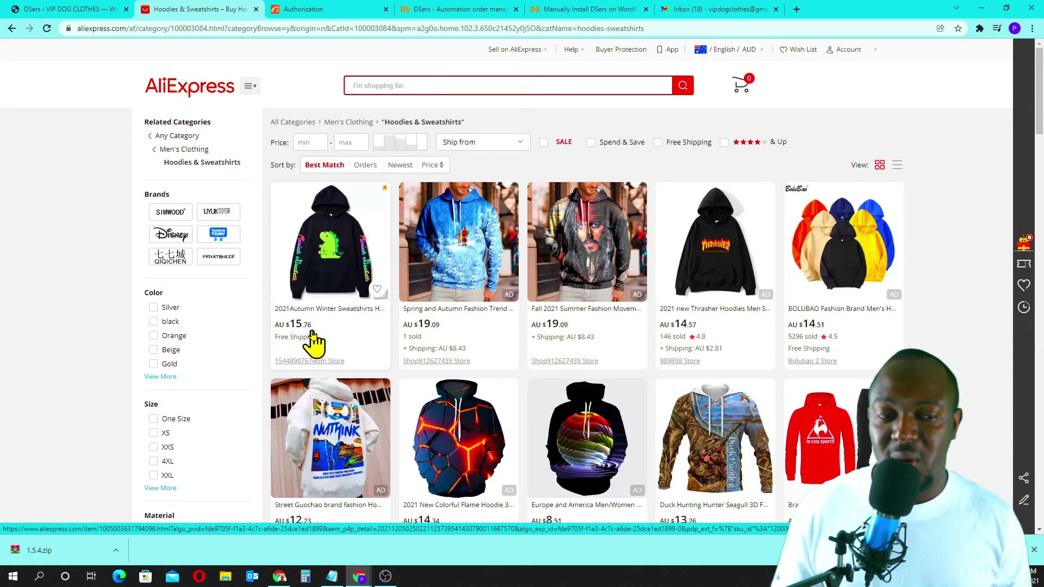
scroll(386, 337, "up", 3)
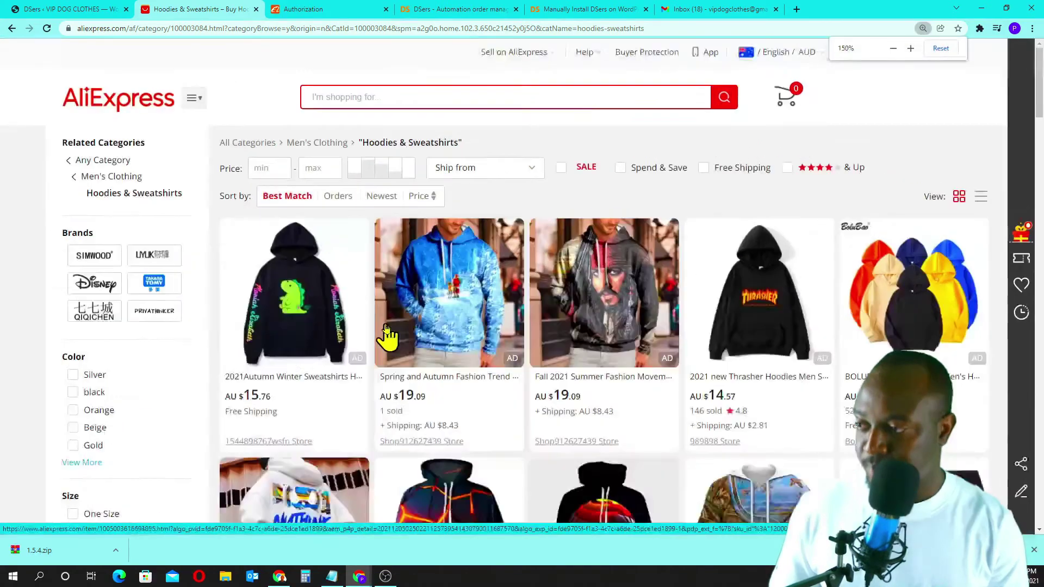
scroll(386, 338, "up", 1)
scroll(470, 354, "down", 2)
scroll(388, 340, "down", 1)
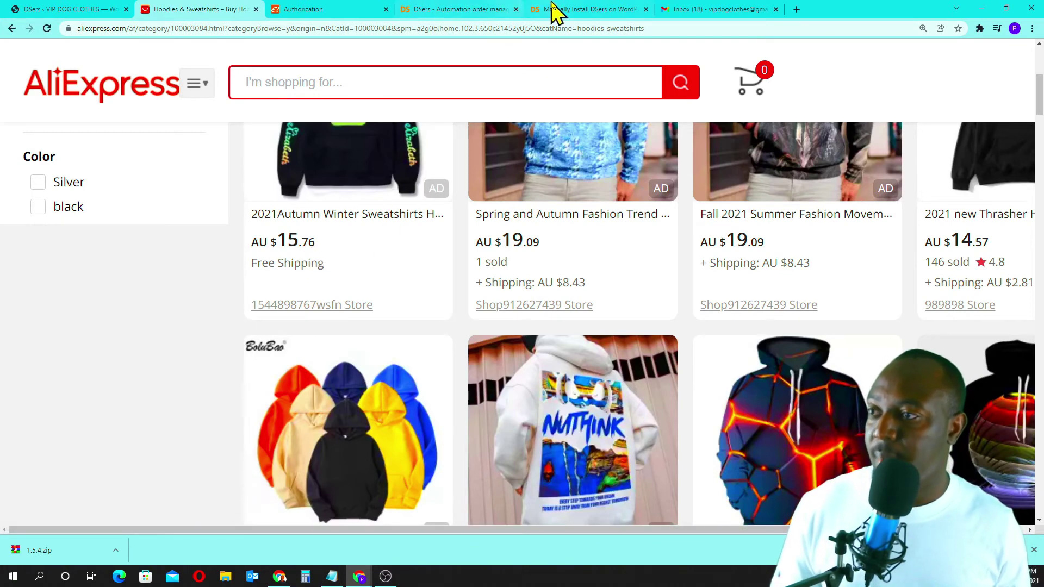
left_click(467, 10)
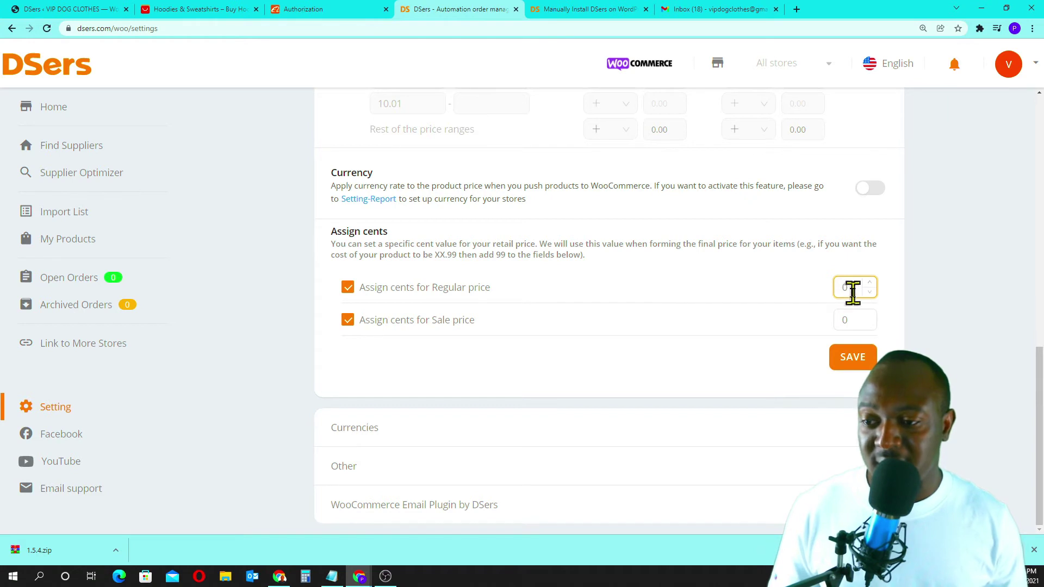
Enter cents 99 for regular price and 50 for sale price, then save
key("BackSpace")
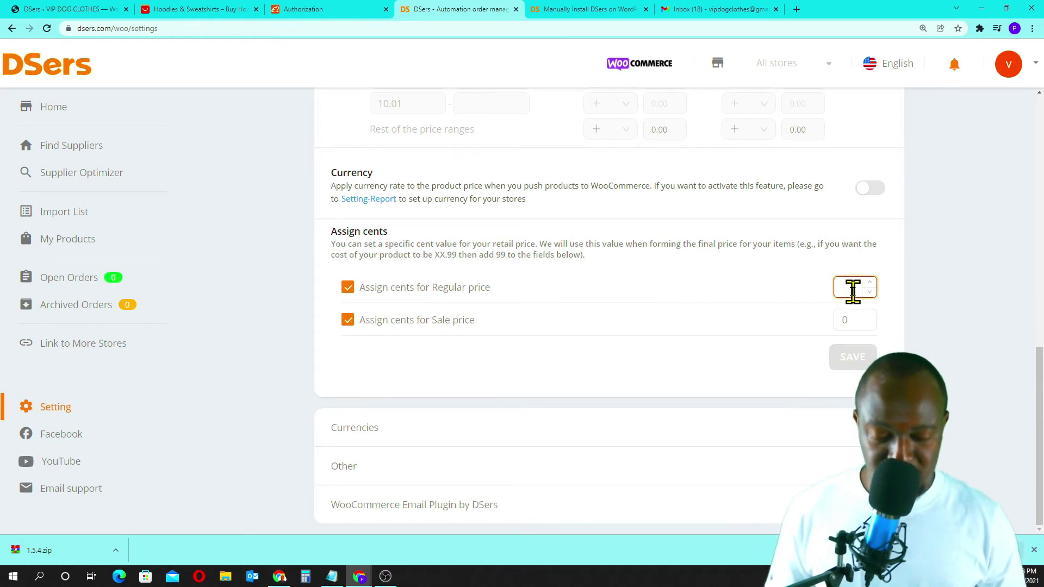
type("99")
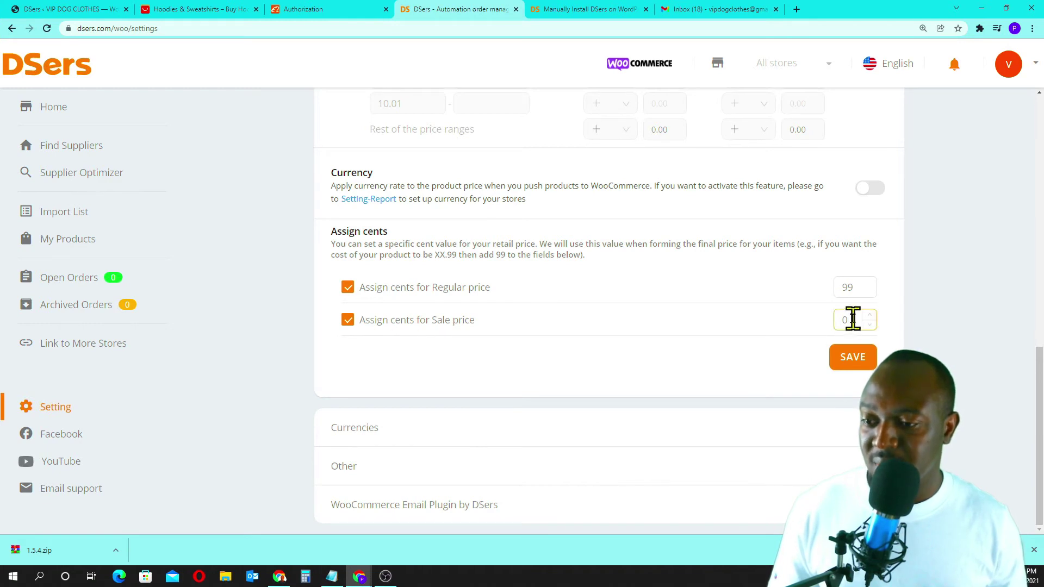
key("BackSpace")
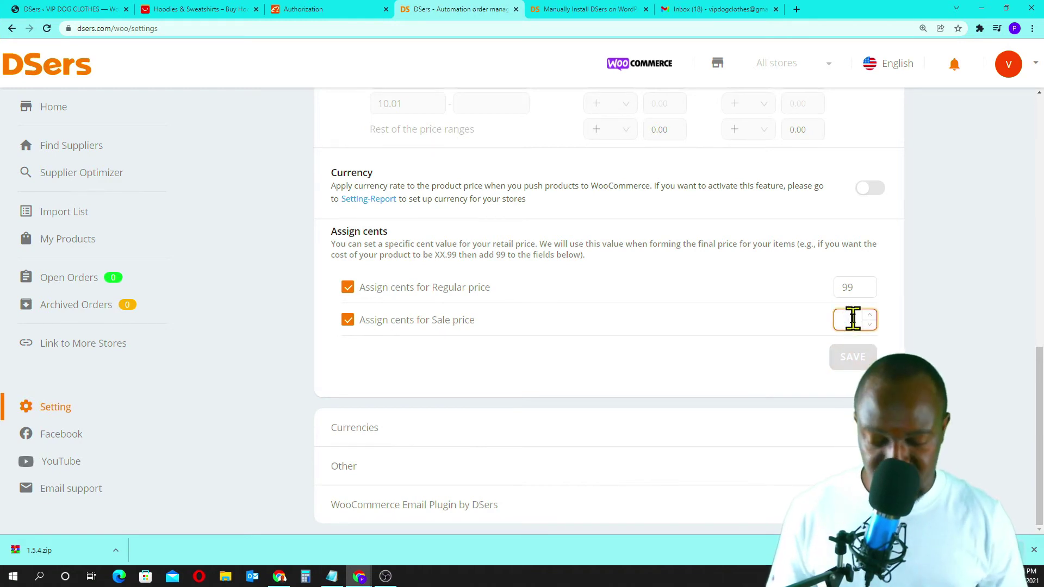
type("50")
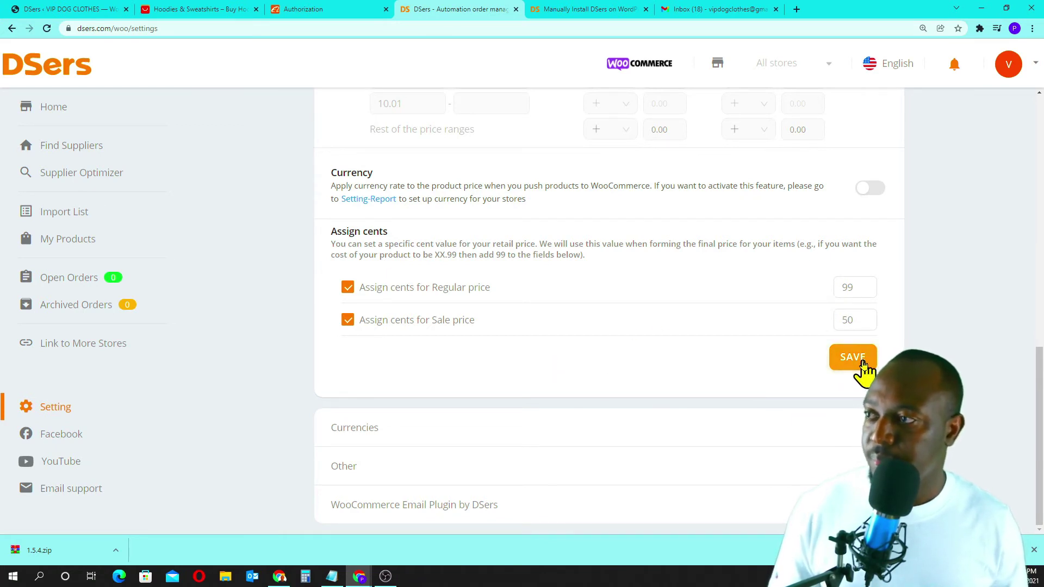
left_click(843, 370)
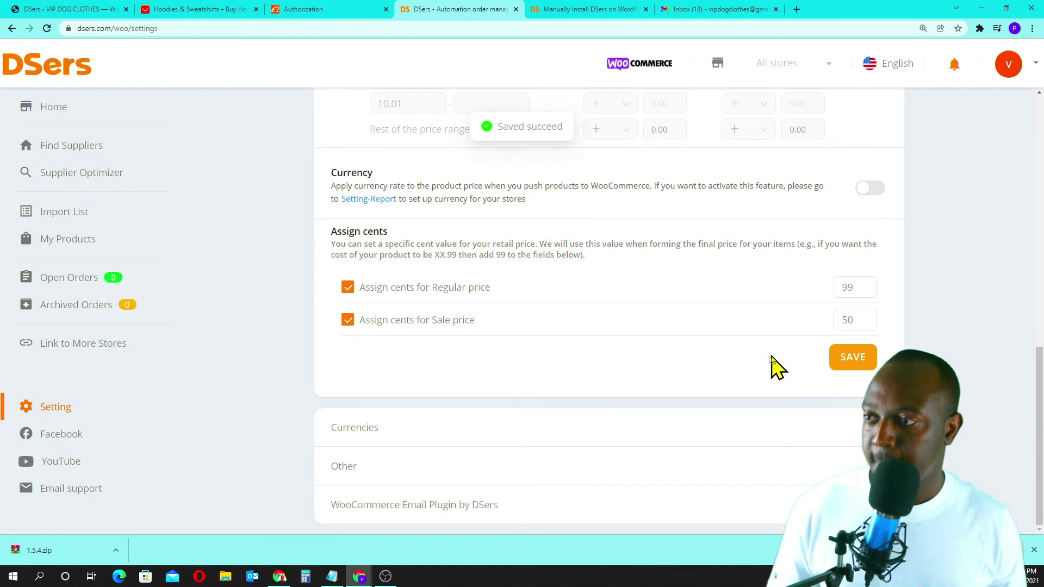
scroll(707, 325, "up", 5)
scroll(707, 326, "up", 2)
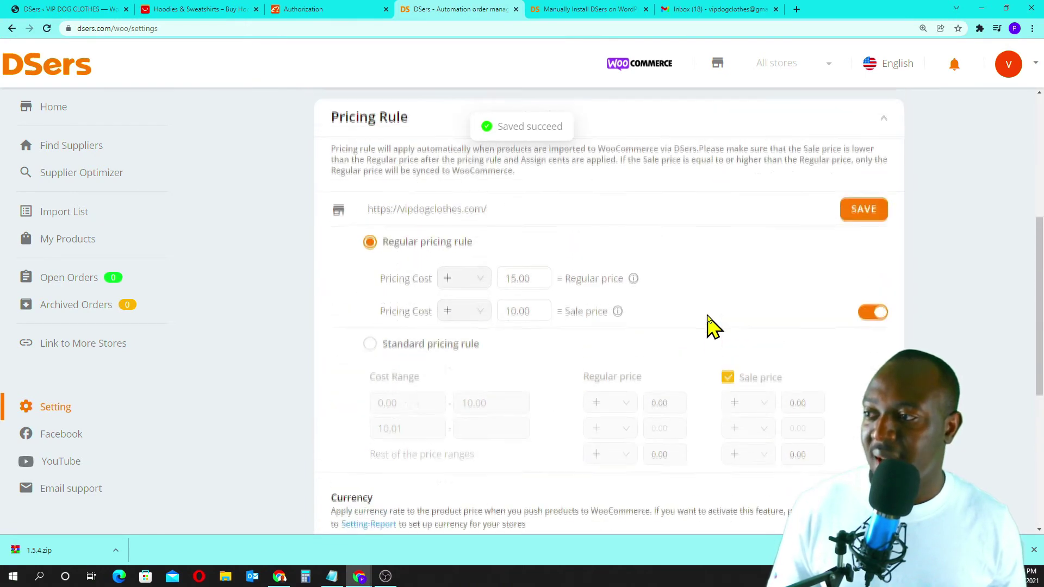
scroll(710, 325, "up", 2)
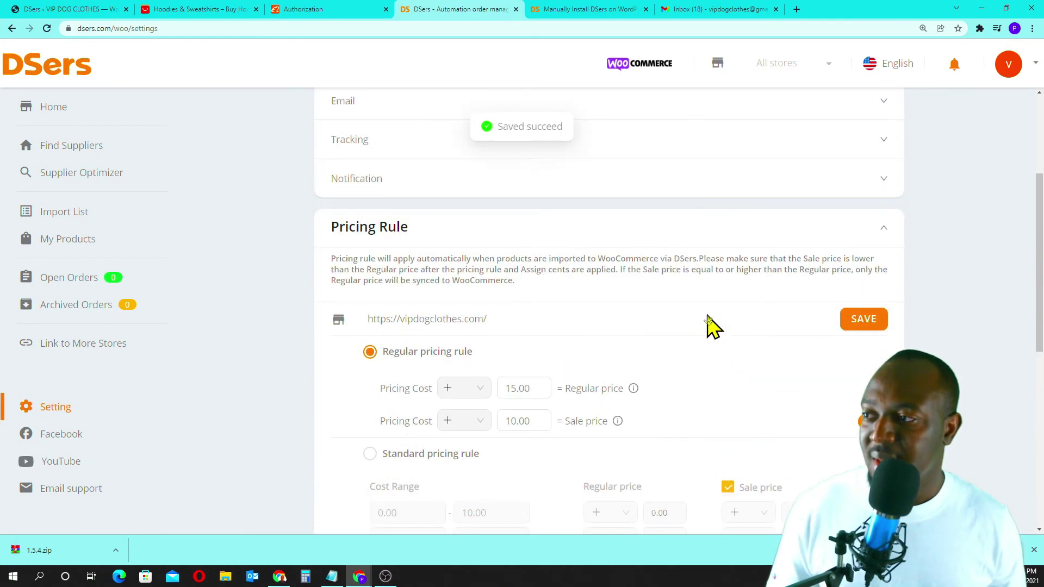
Collapse Pricing Rule, expand Currencies and select USD as the store currency
left_click(882, 228)
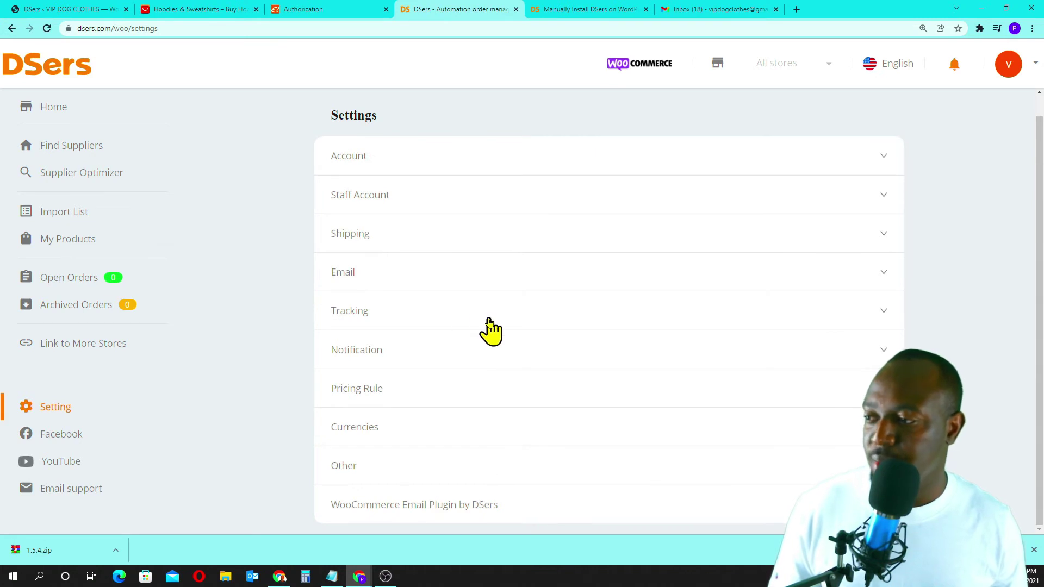
left_click(848, 427)
scroll(750, 416, "down", 3)
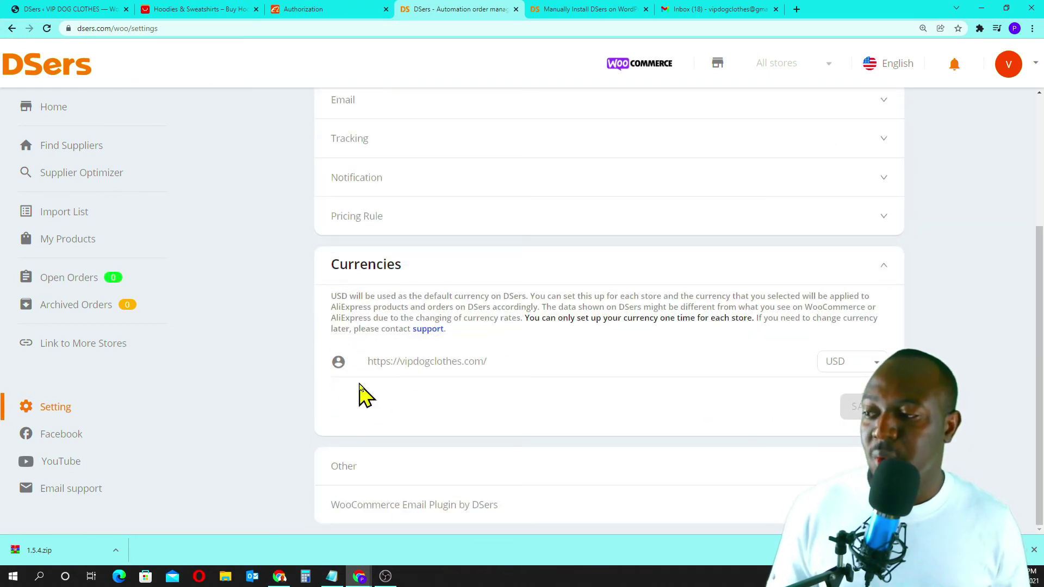
left_click(875, 367)
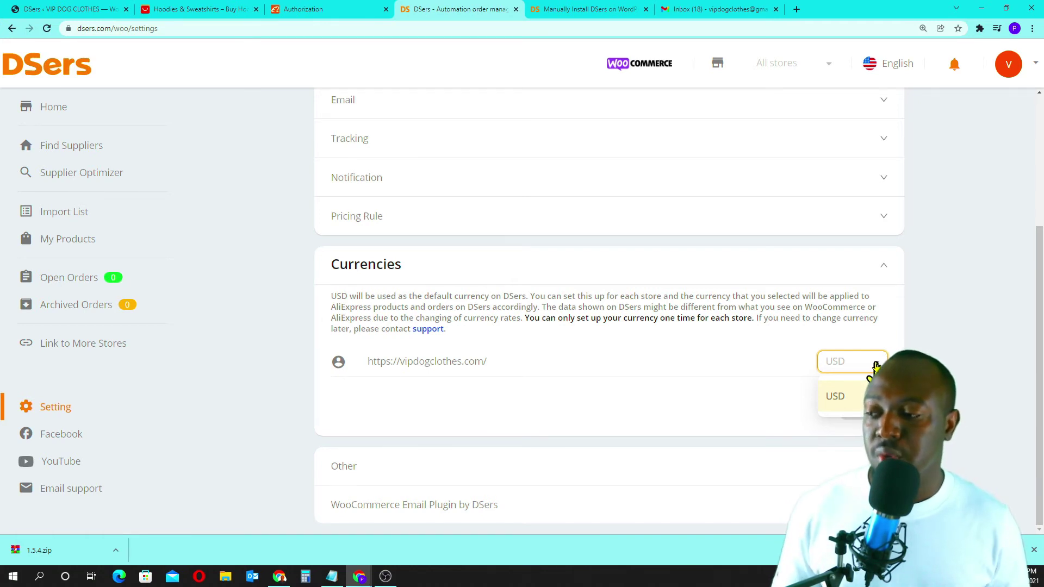
left_click(858, 398)
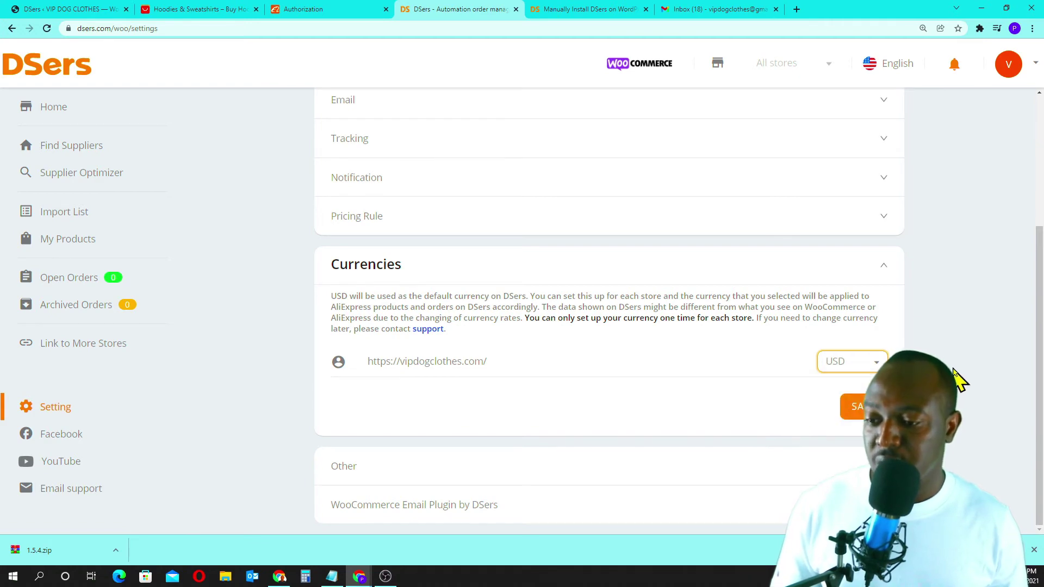
Save USD and confirm the one-time currency change by entering CONFIRM
left_click(853, 406)
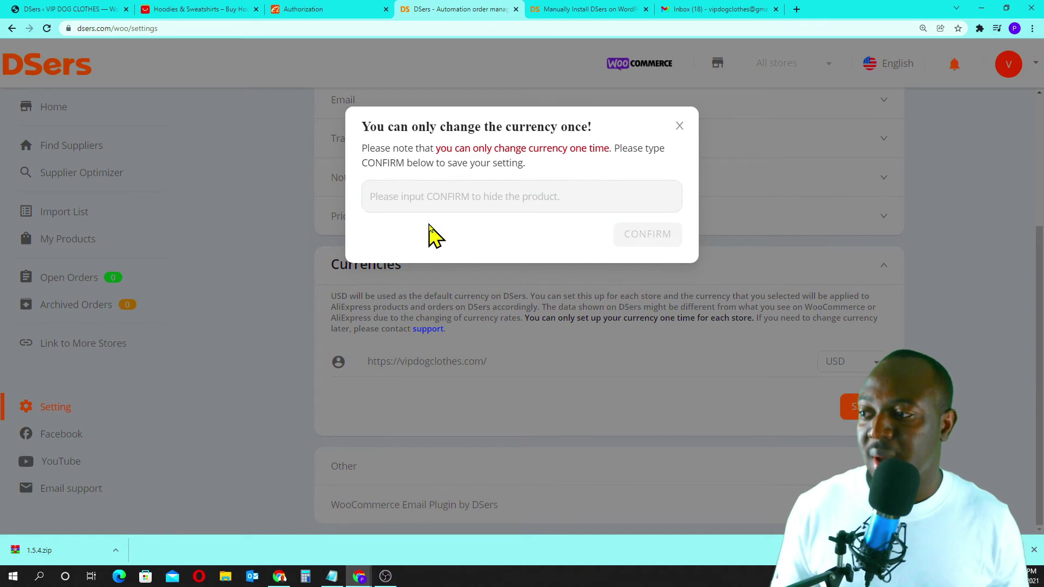
left_click(538, 190)
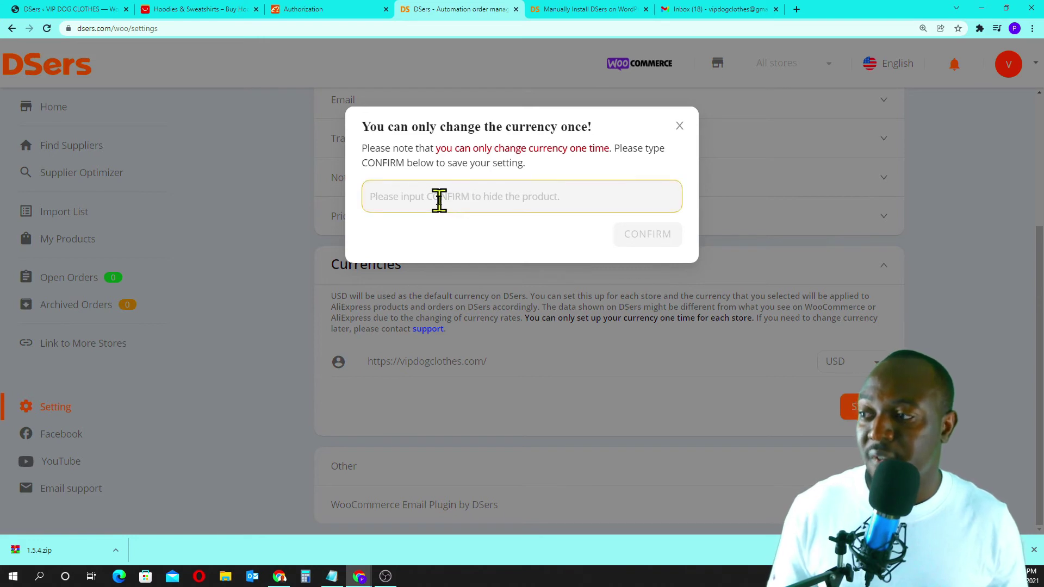
left_click_drag(406, 163, 364, 162)
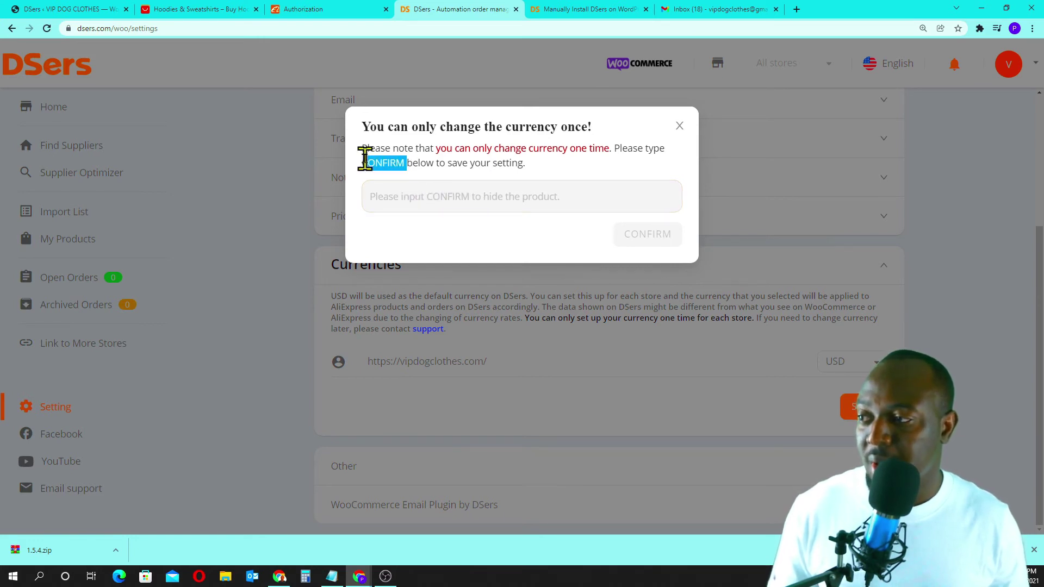
right_click(383, 166)
left_click(414, 174)
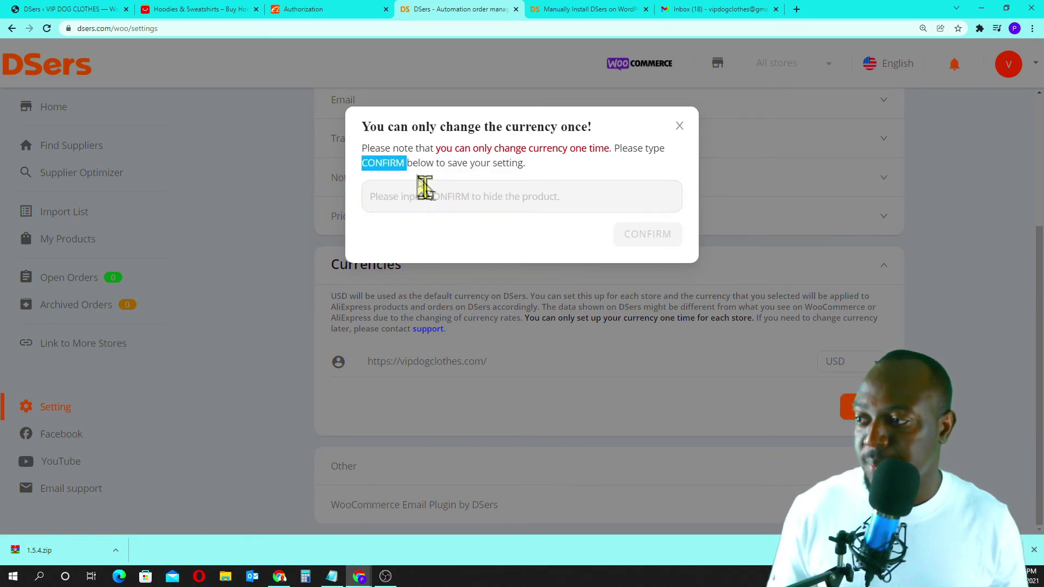
left_click(424, 197)
right_click(424, 195)
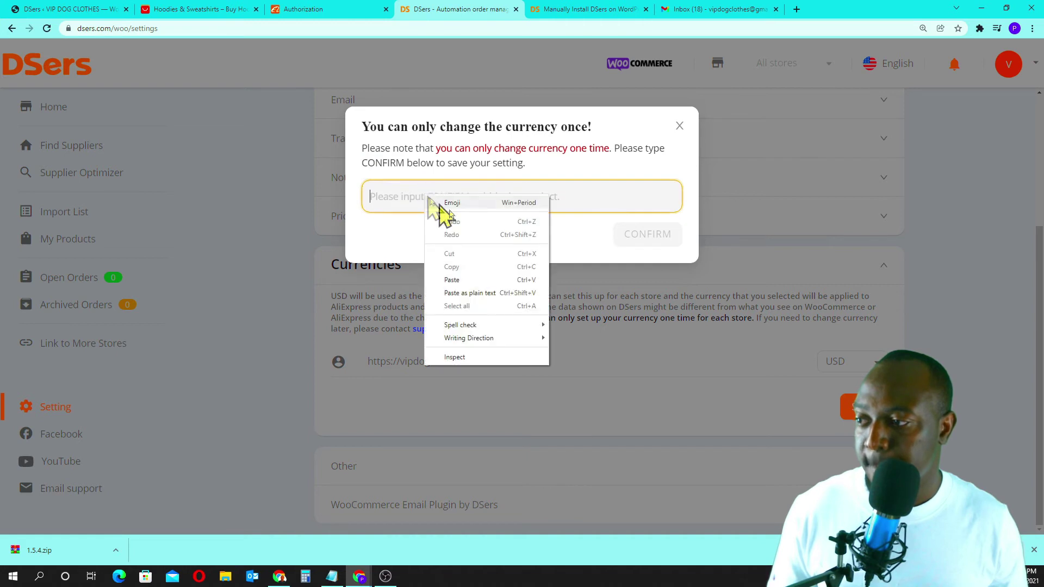
left_click(459, 280)
left_click(648, 236)
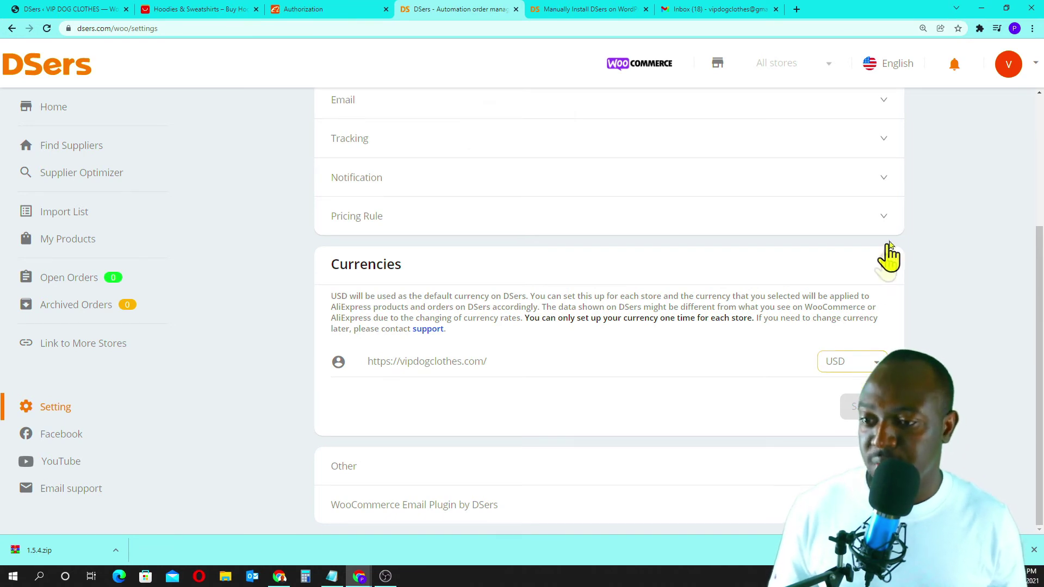
left_click(885, 271)
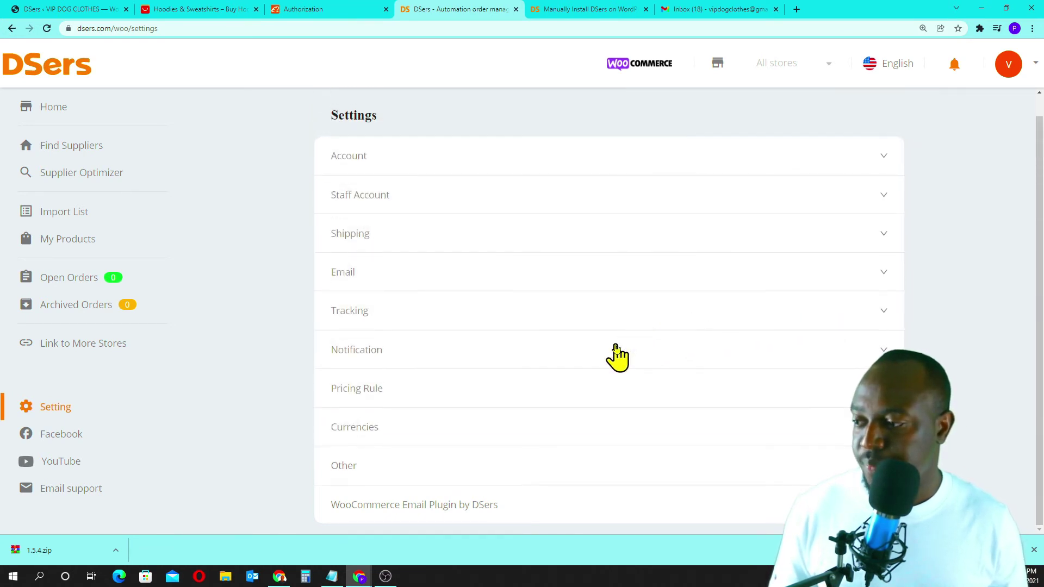
Switch on Sync Ali order numbers, Attribute info visibility and Canceled Orders Optimization
left_click(690, 466)
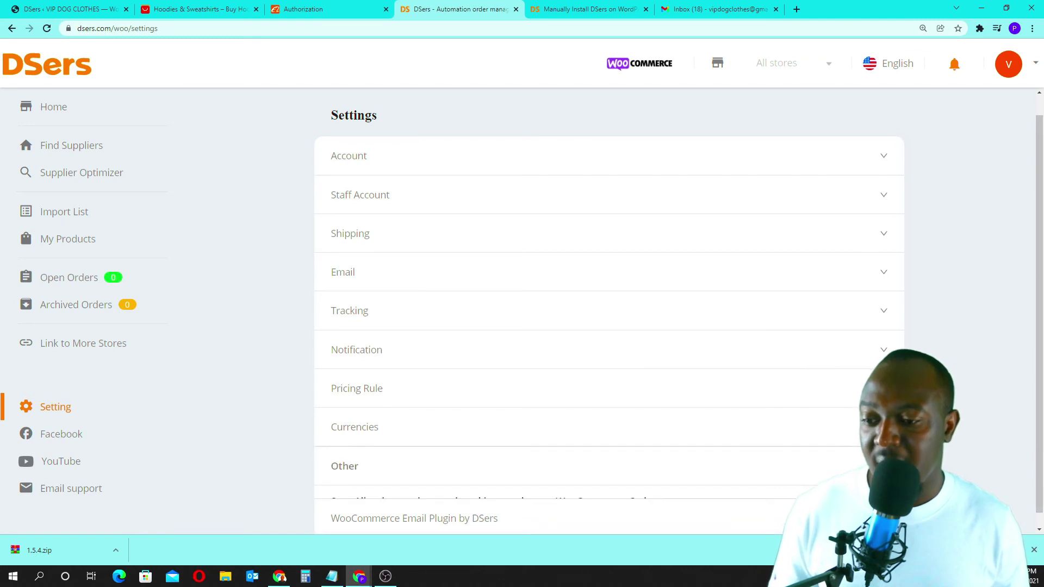
scroll(689, 412, "down", 5)
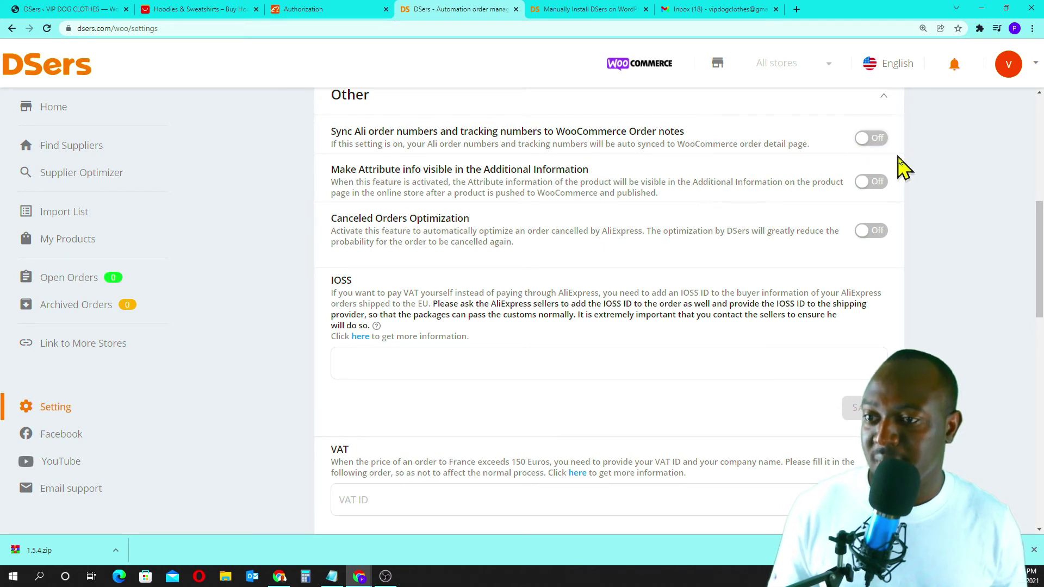
left_click(879, 143)
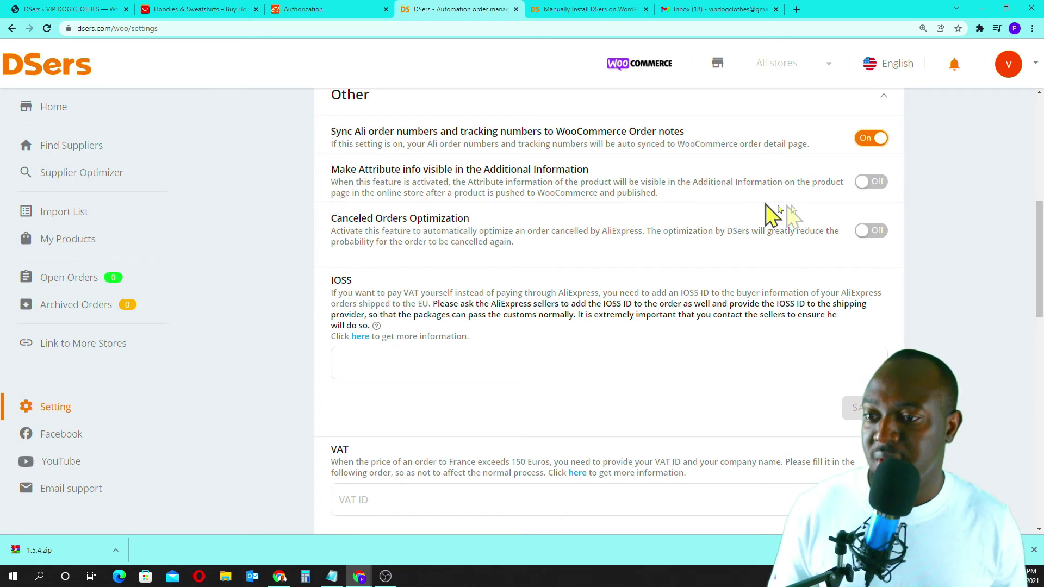
left_click(870, 181)
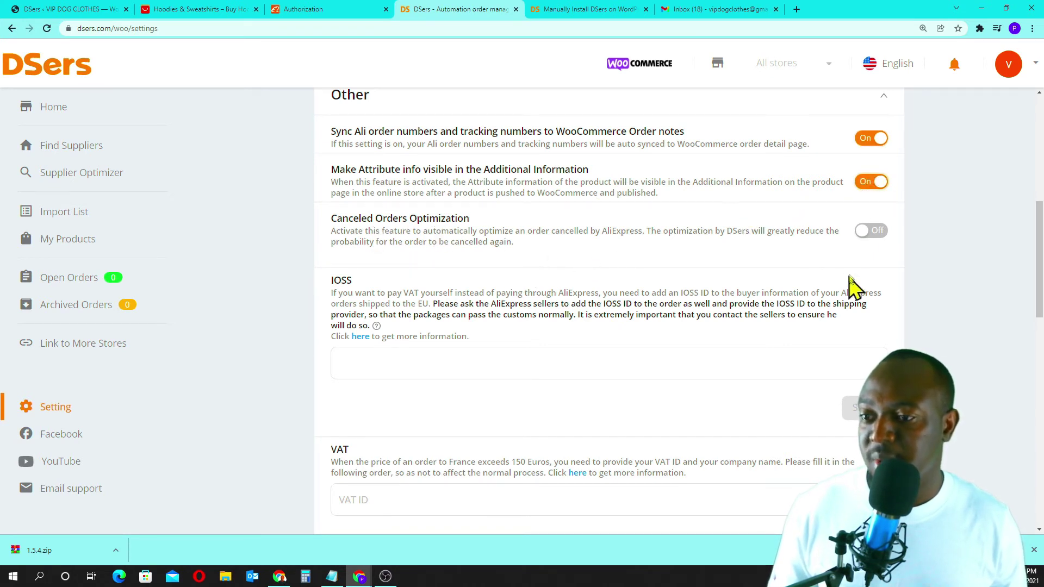
left_click(867, 233)
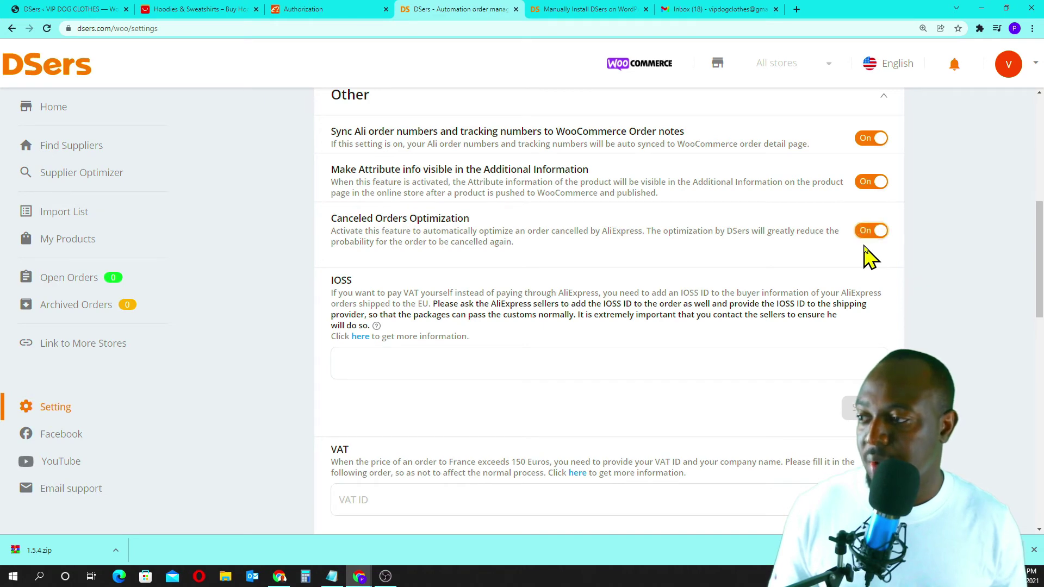
scroll(728, 293, "down", 2)
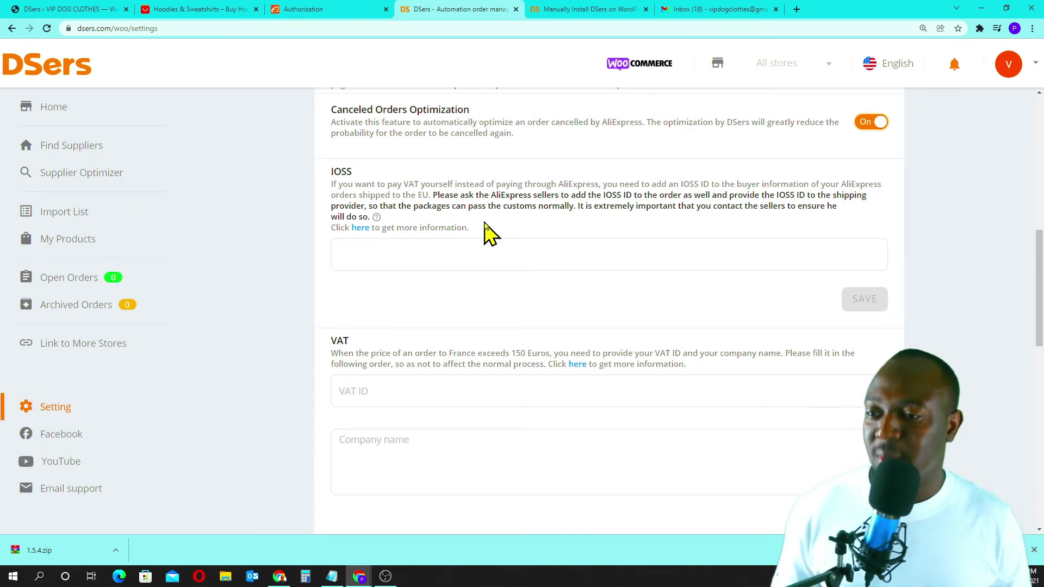
scroll(487, 234, "down", 2)
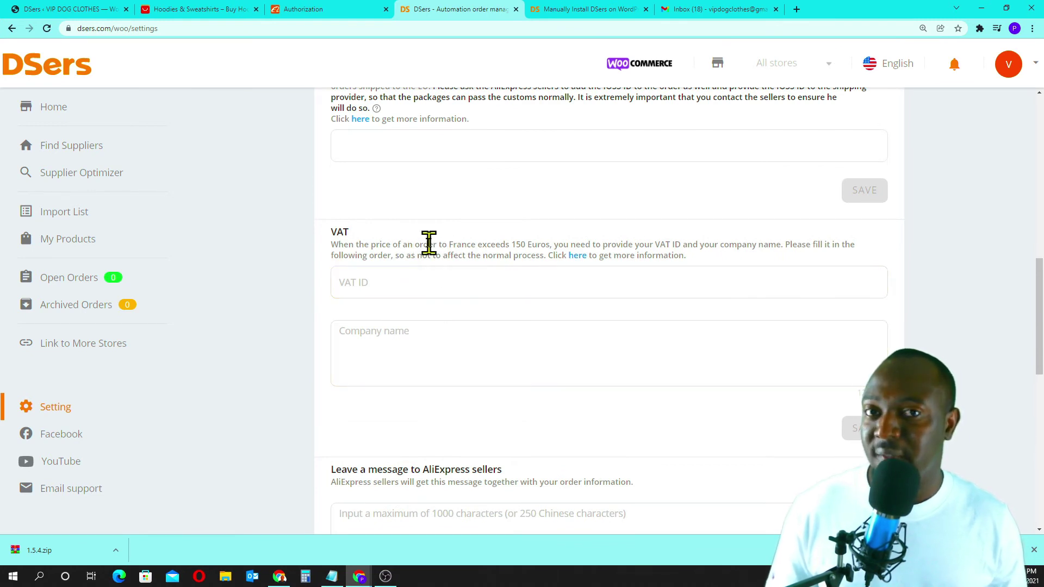
scroll(428, 242, "down", 2)
left_click(457, 261)
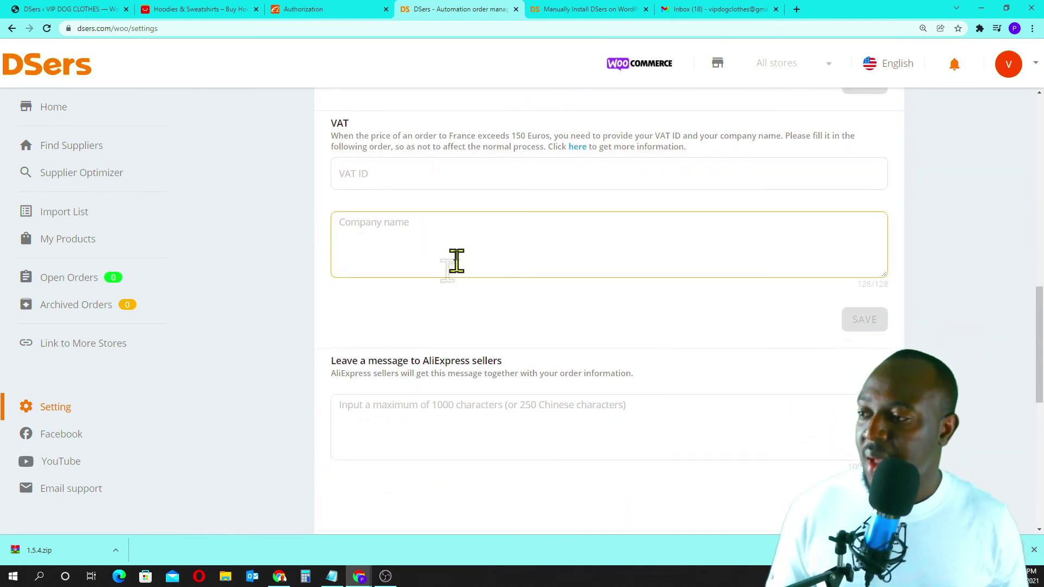
scroll(438, 218, "up", 4)
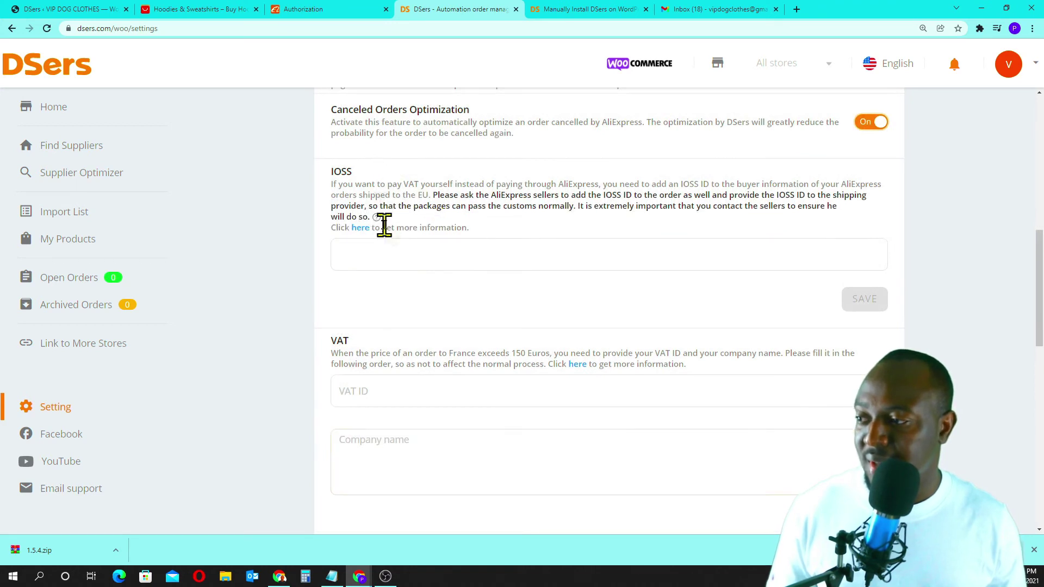
scroll(391, 359, "down", 3)
left_click(388, 321)
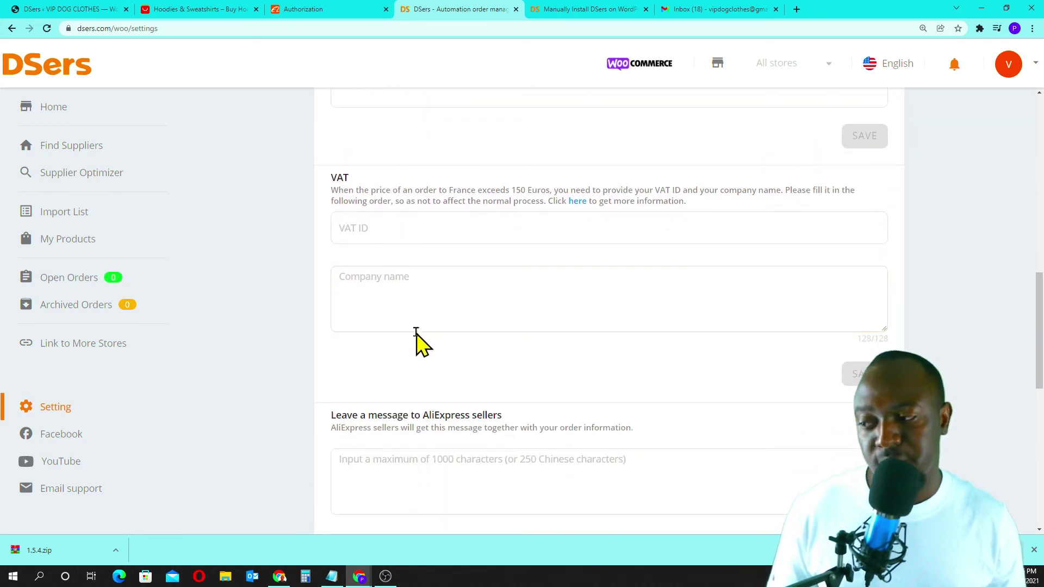
scroll(413, 339, "down", 2)
scroll(419, 344, "down", 2)
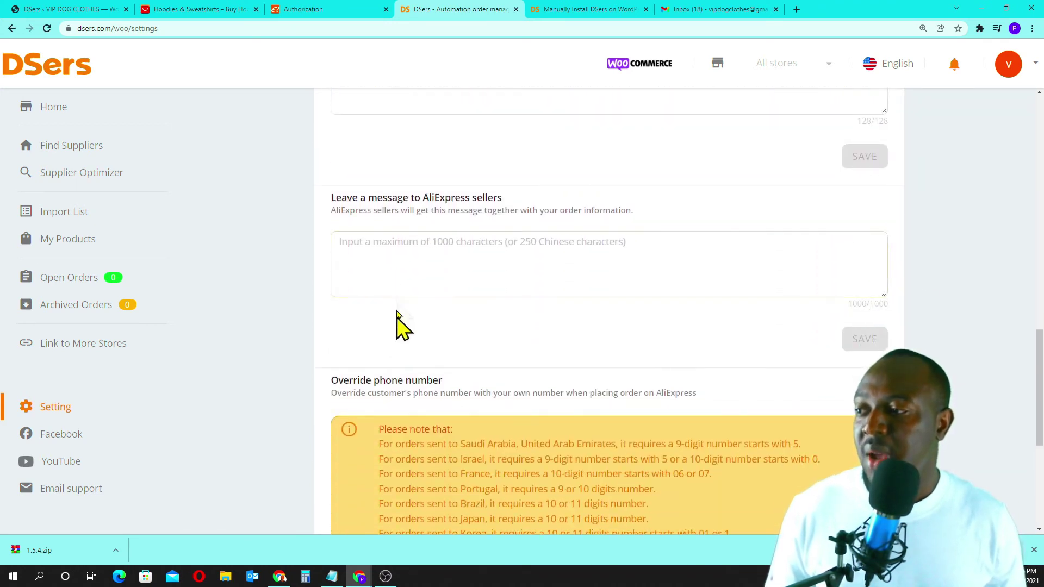
left_click(375, 233)
left_click(400, 251)
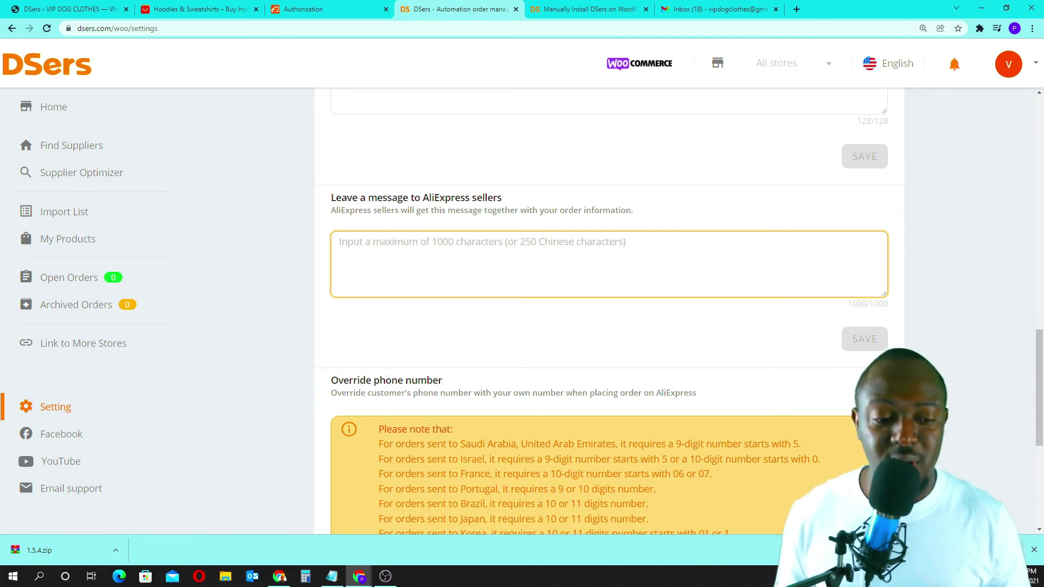
key("alt+Tab")
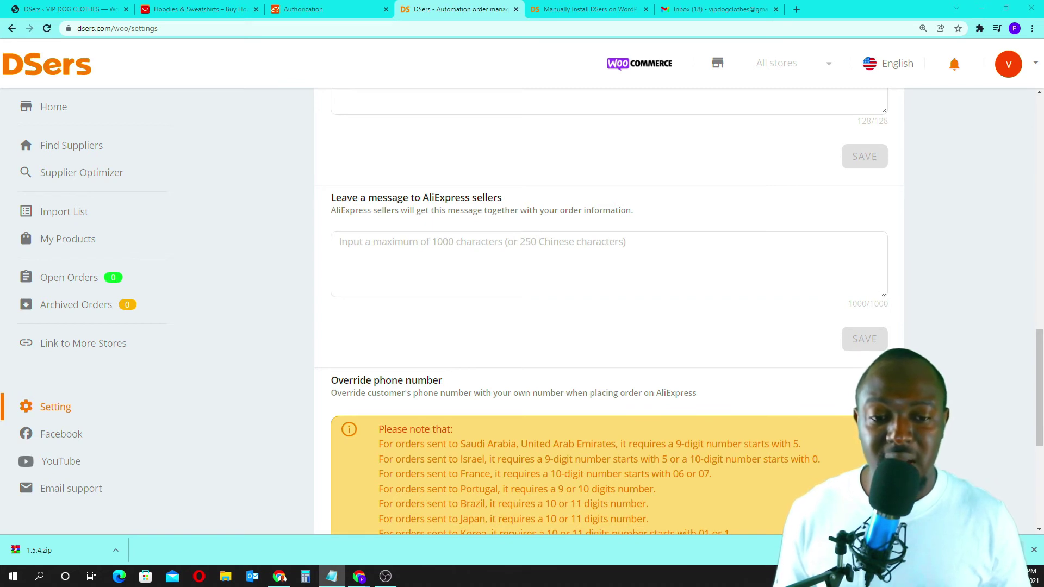
Paste the prepared no-branding message into the AliExpress seller message field
left_click(366, 237)
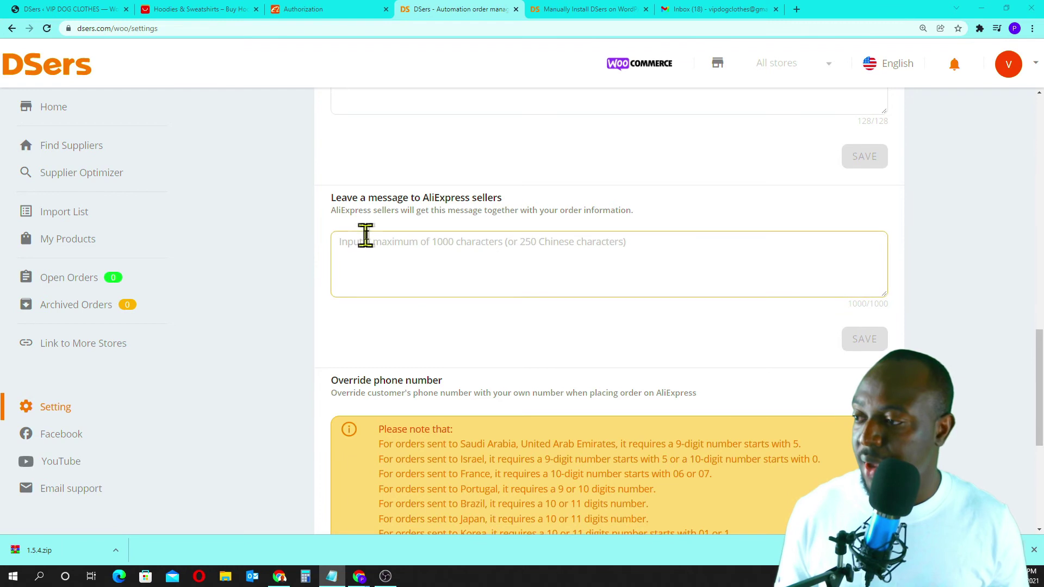
key("ctrl+v")
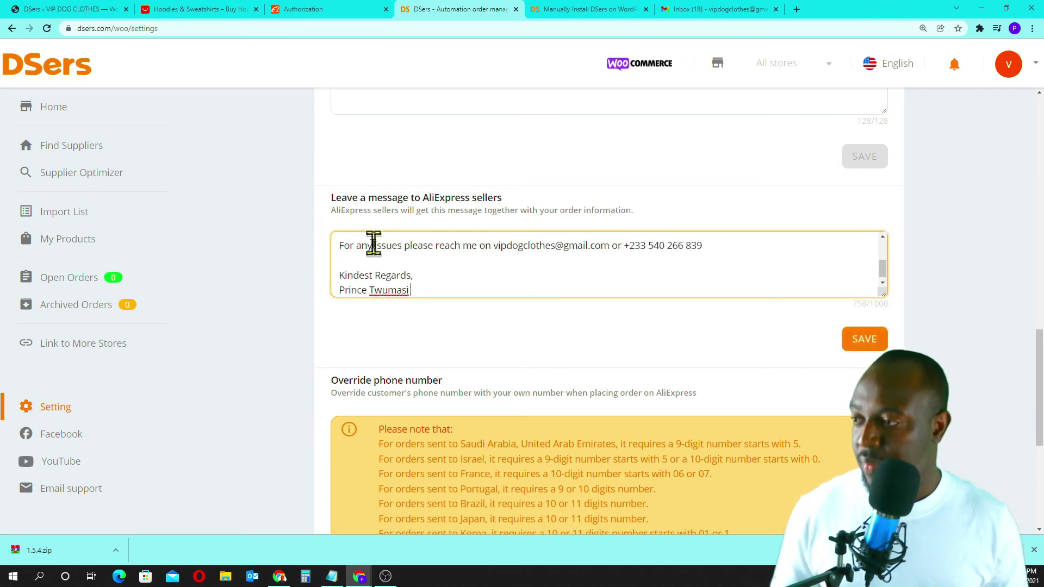
scroll(466, 266, "up", 5)
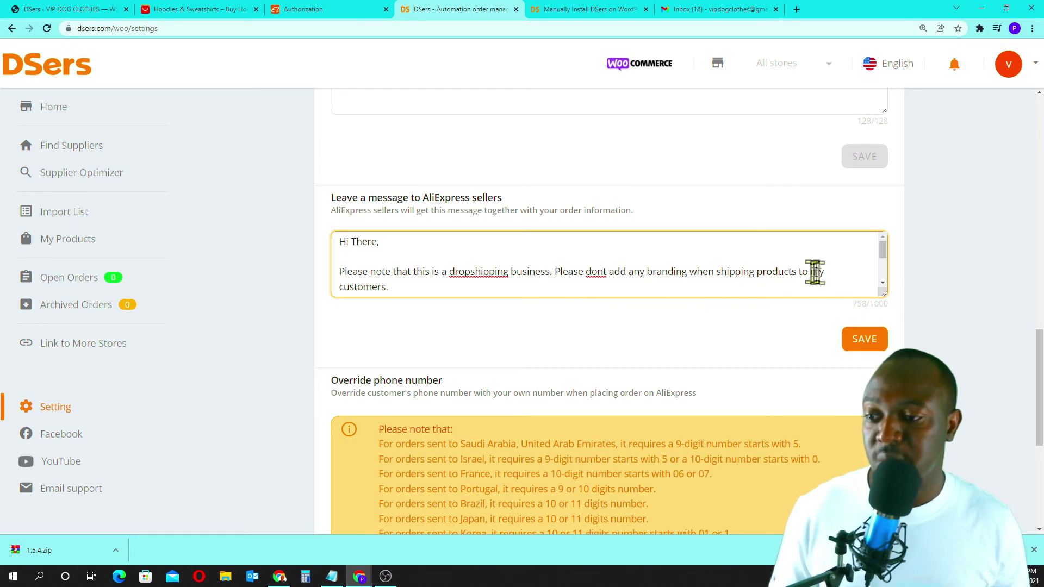
scroll(433, 282, "down", 2)
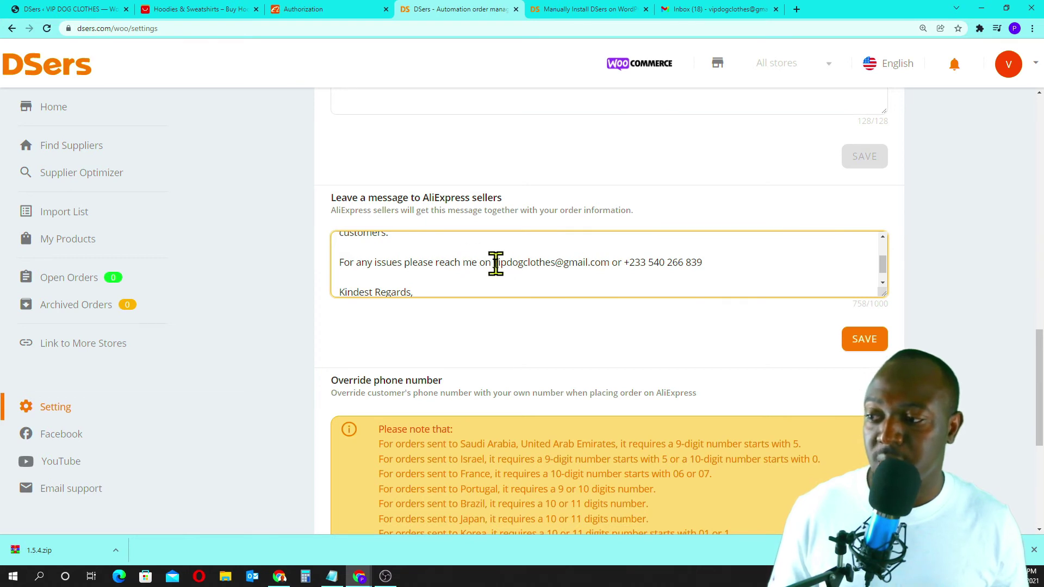
Copy the phone number from the message and save the seller message
left_click_drag(713, 264, 636, 264)
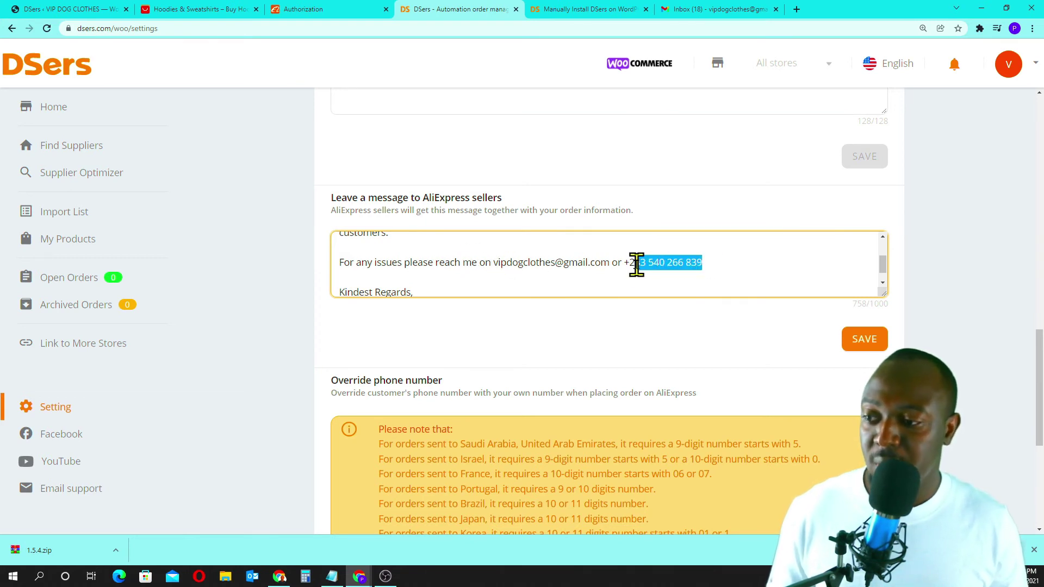
right_click(650, 257)
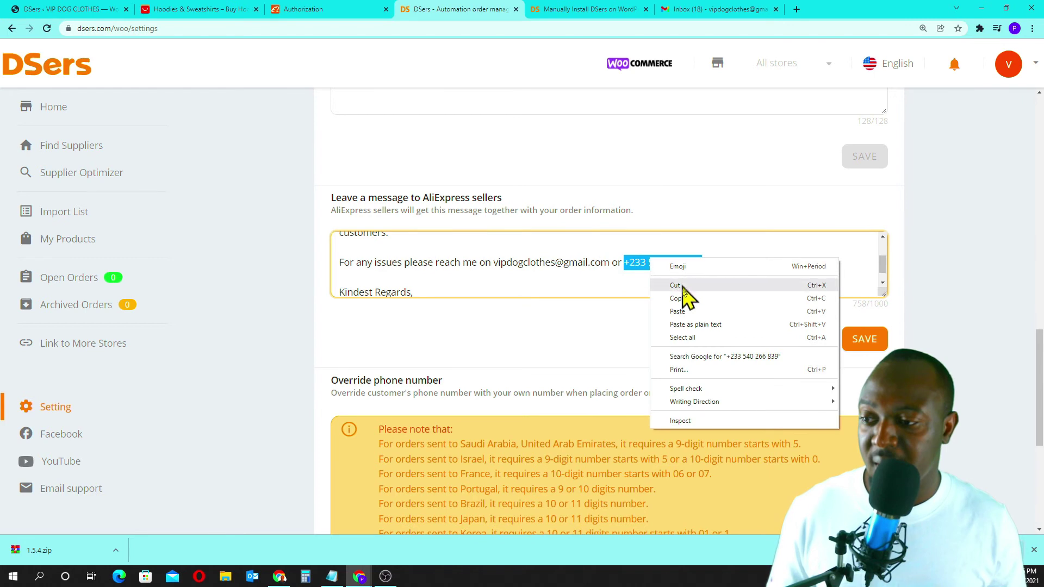
left_click(679, 298)
scroll(457, 279, "down", 1)
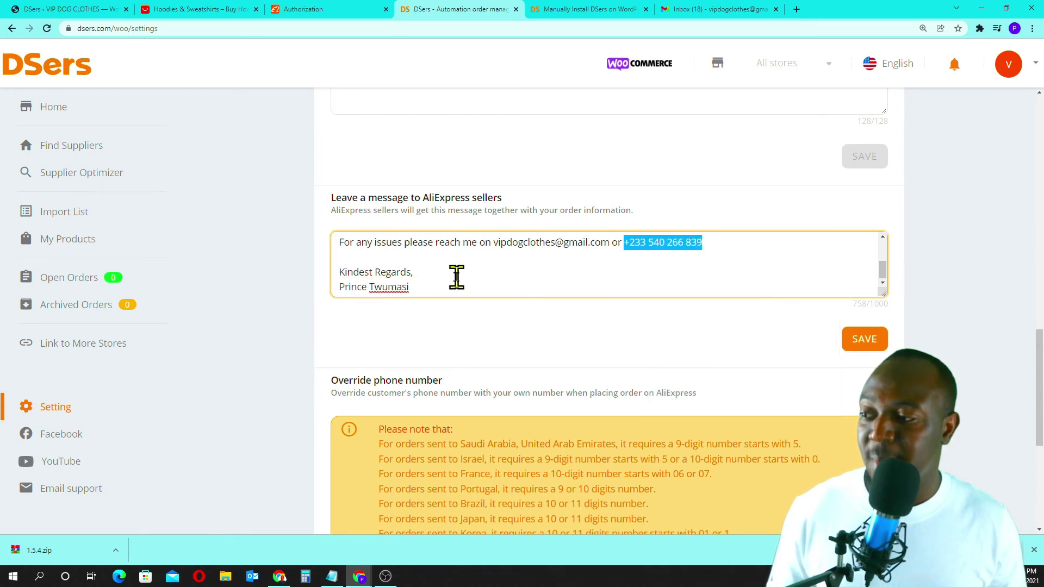
left_click(865, 343)
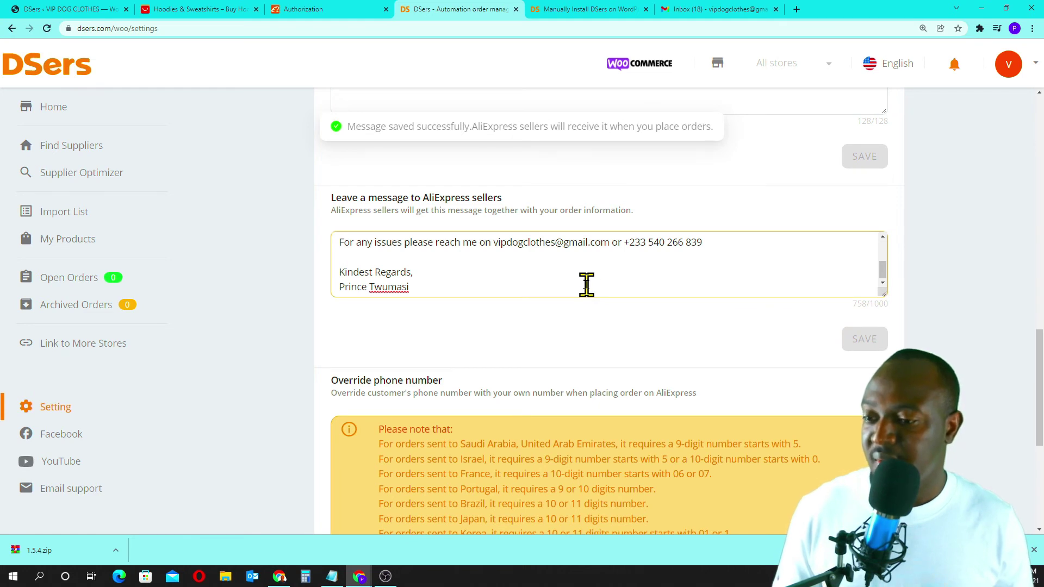
Paste the copied phone number into the Override phone number field
scroll(804, 359, "down", 2)
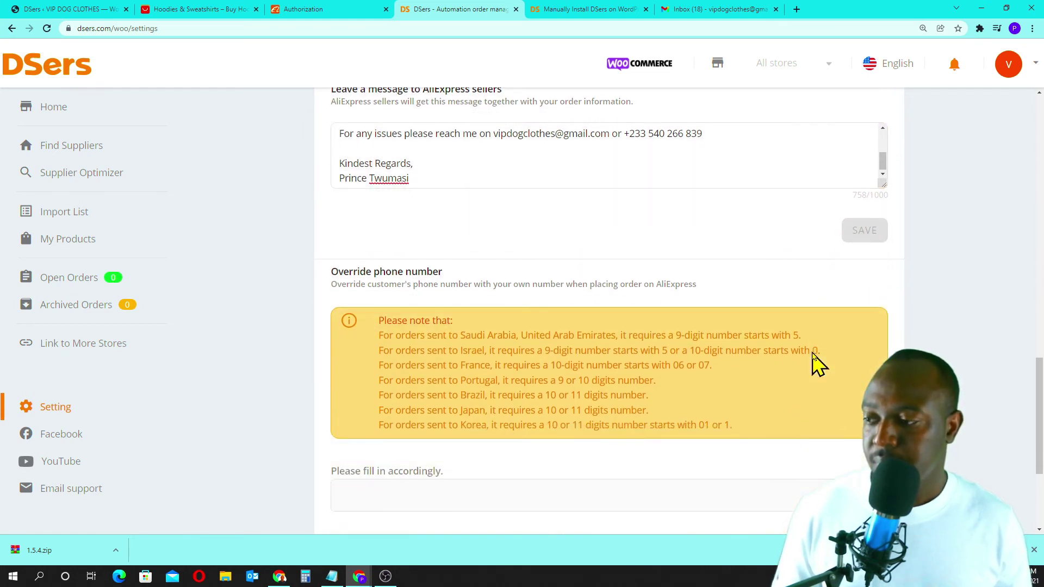
scroll(812, 354, "down", 2)
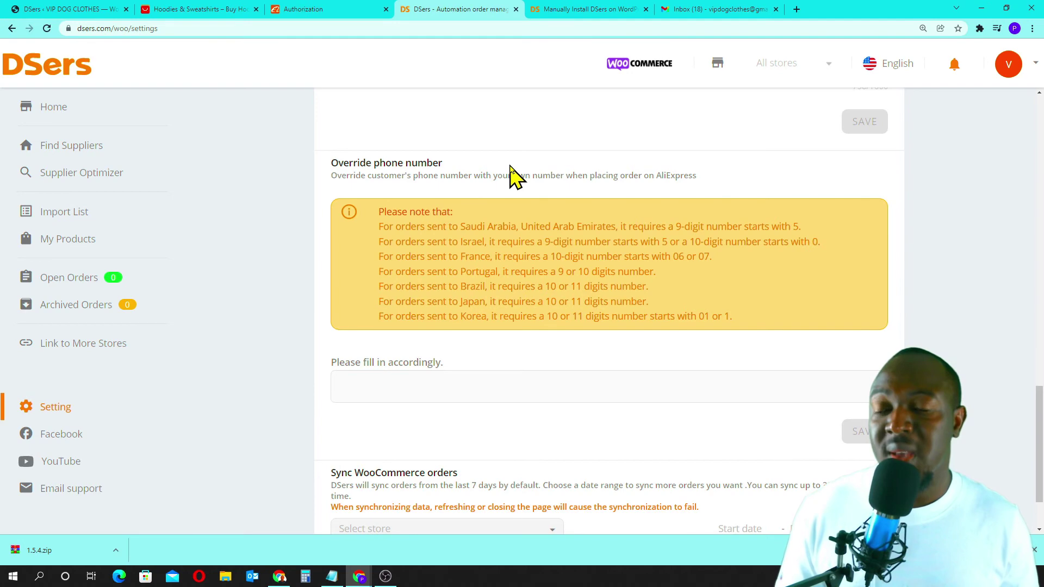
scroll(517, 175, "up", 4)
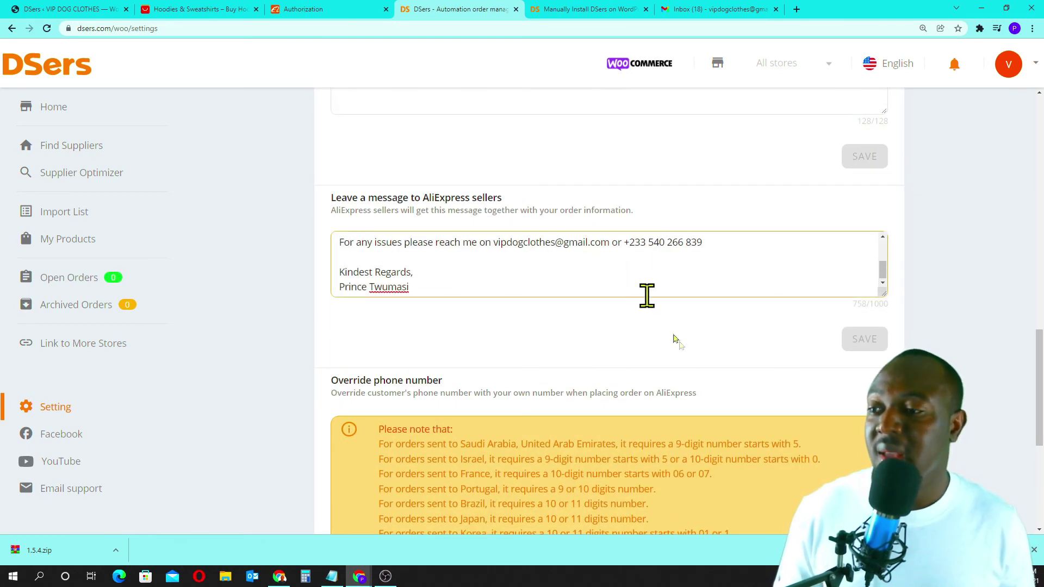
scroll(706, 332, "down", 4)
scroll(781, 368, "down", 2)
left_click(415, 308)
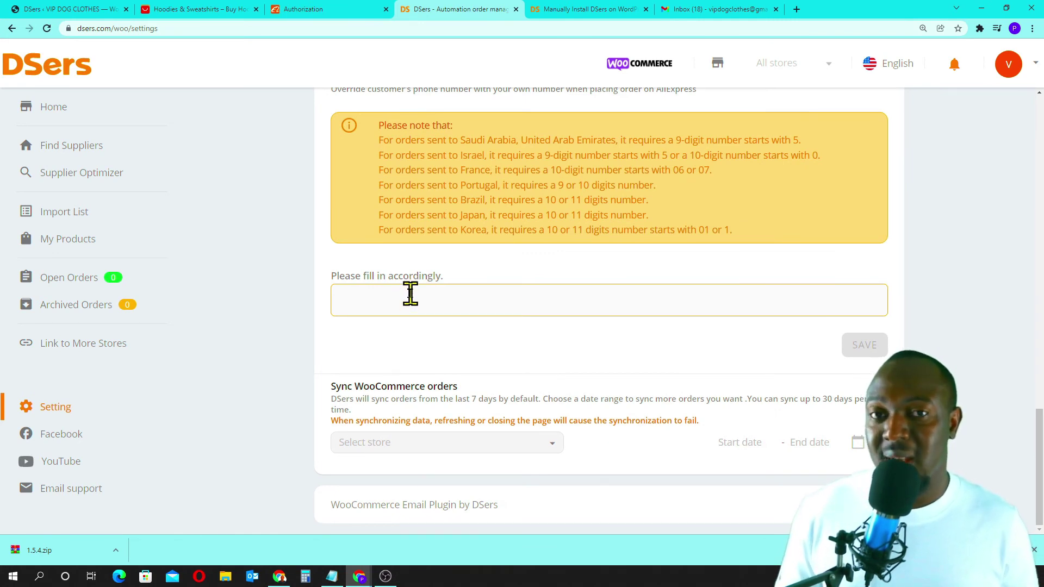
left_click(410, 294)
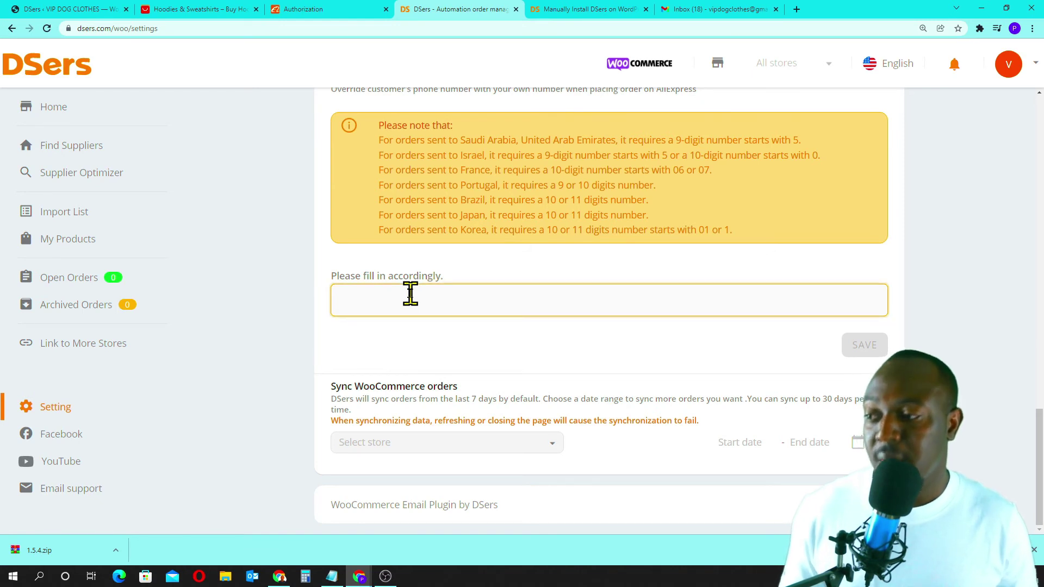
key("ctrl+v")
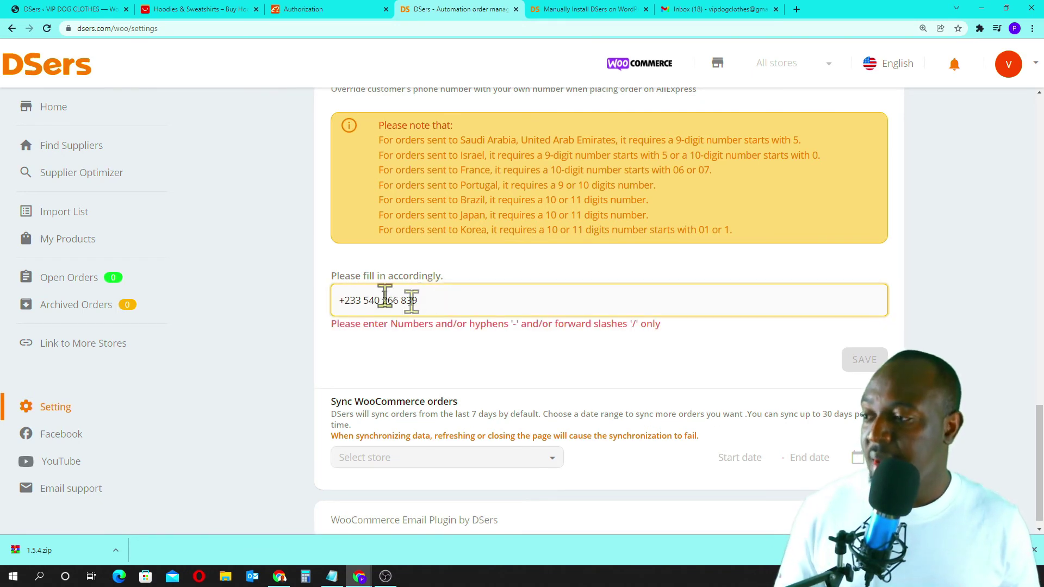
left_click(346, 298)
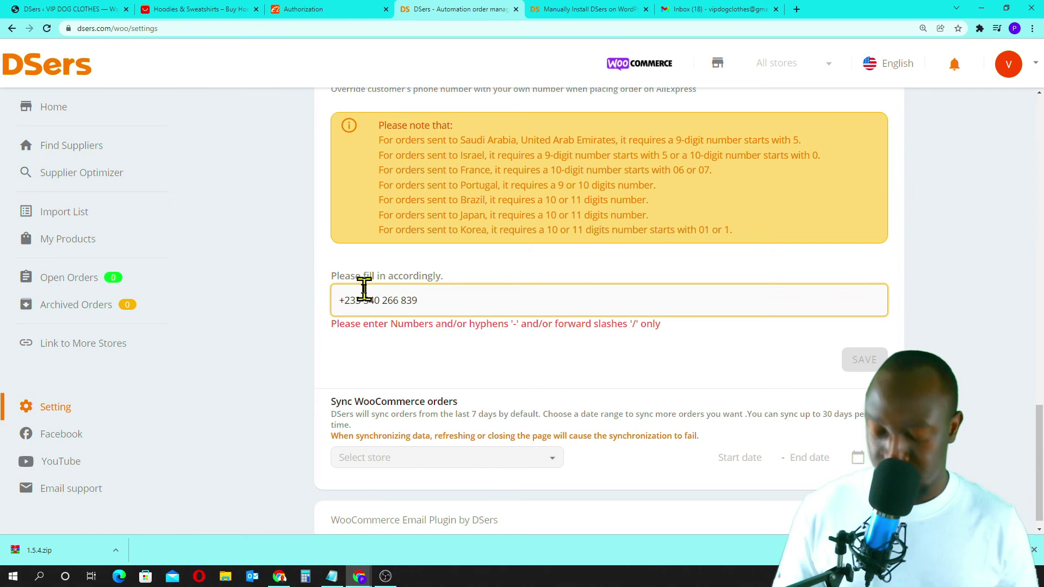
key("BackSpace")
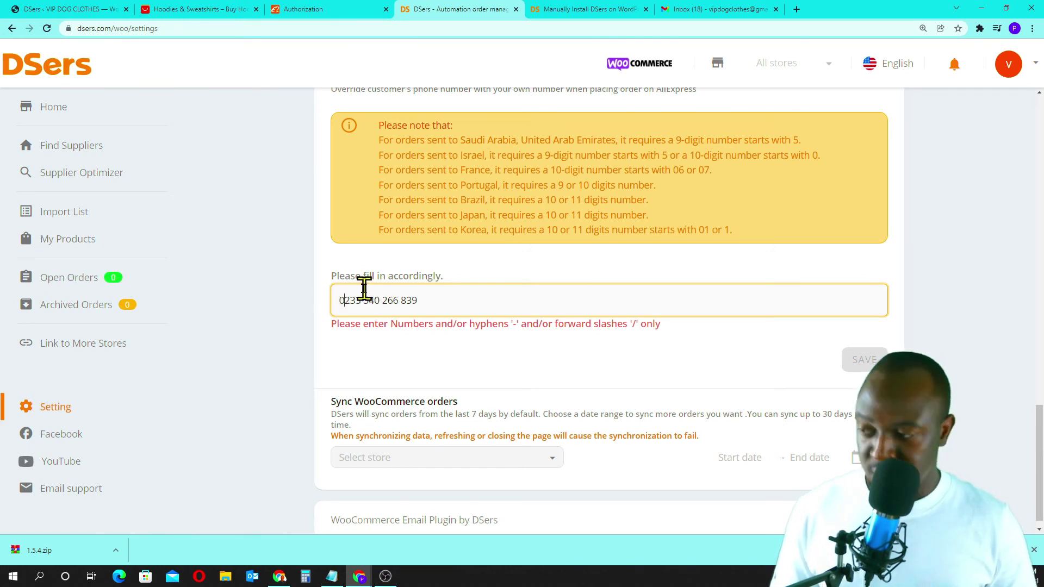
type("00")
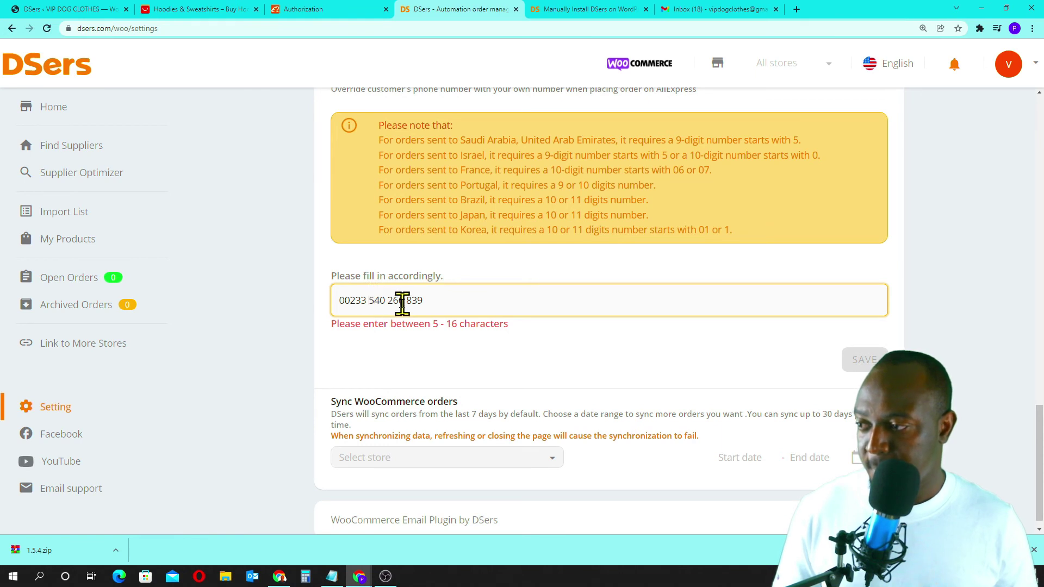
key("BackSpace")
key("BackSpace")
key("BackSpace")
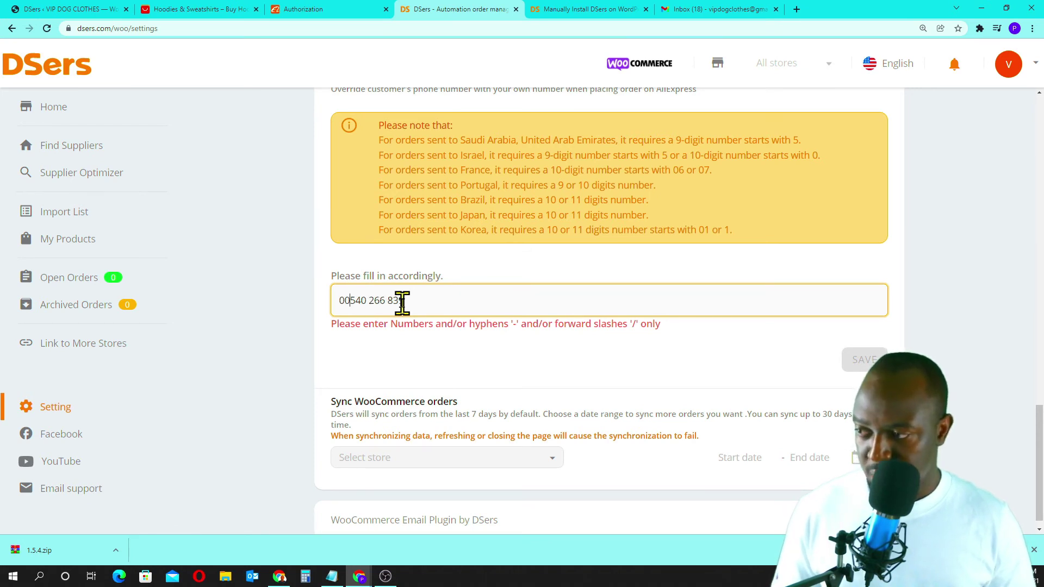
type("233")
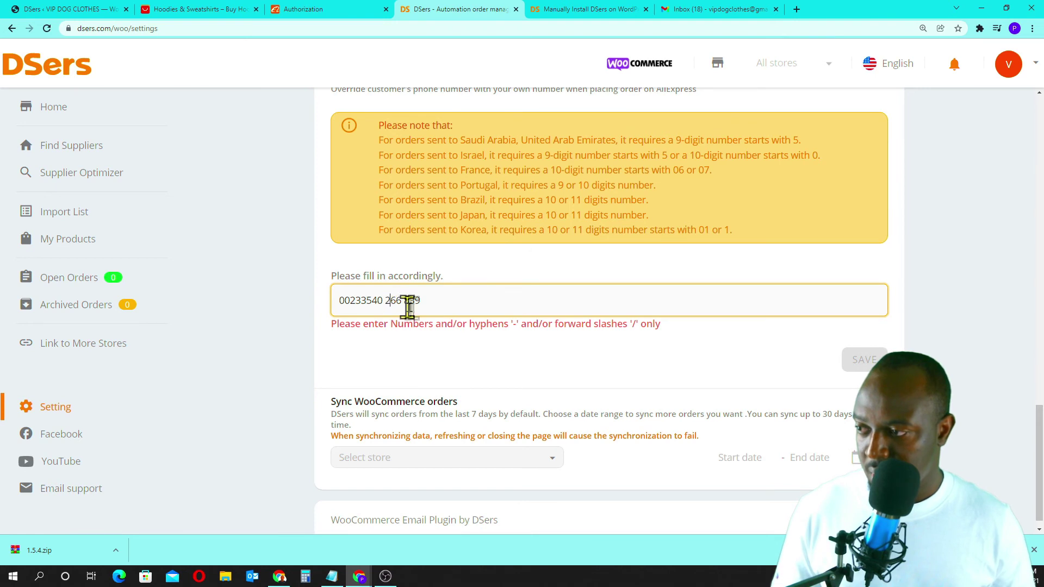
key("Right")
key("Right")
key("Right")
key("Delete")
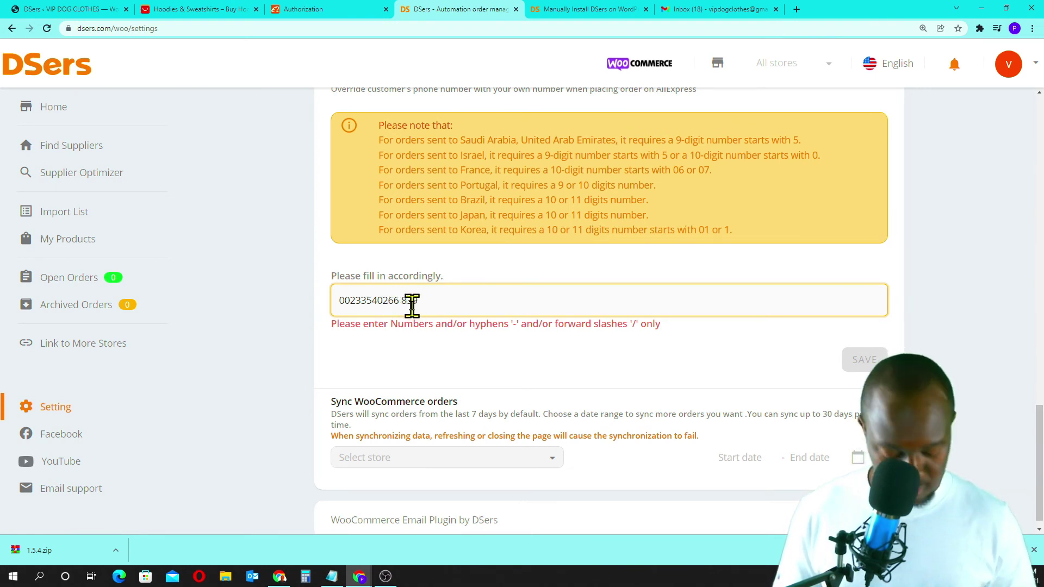
key("BackSpace")
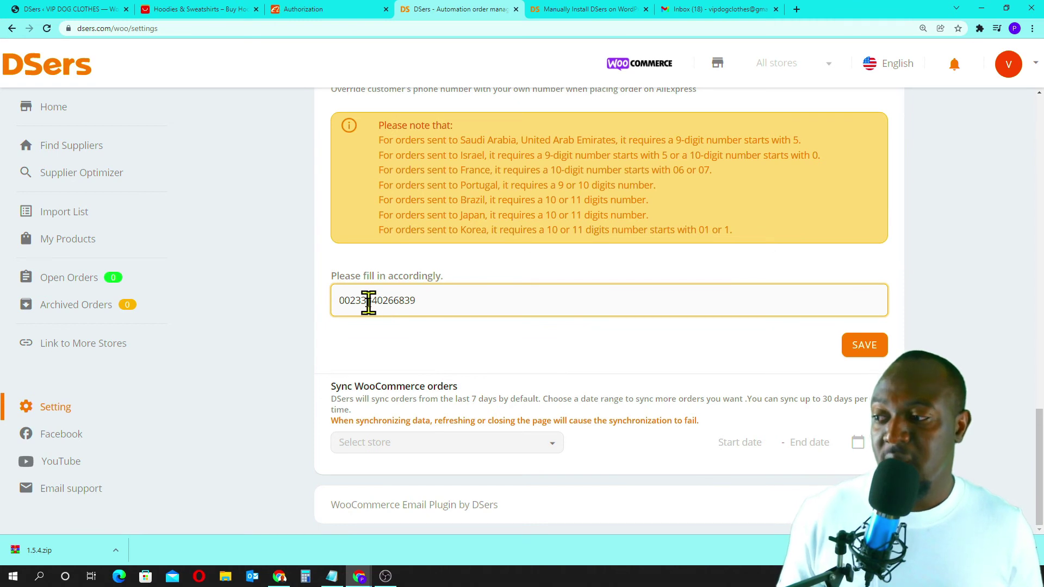
left_click_drag(366, 301, 331, 305)
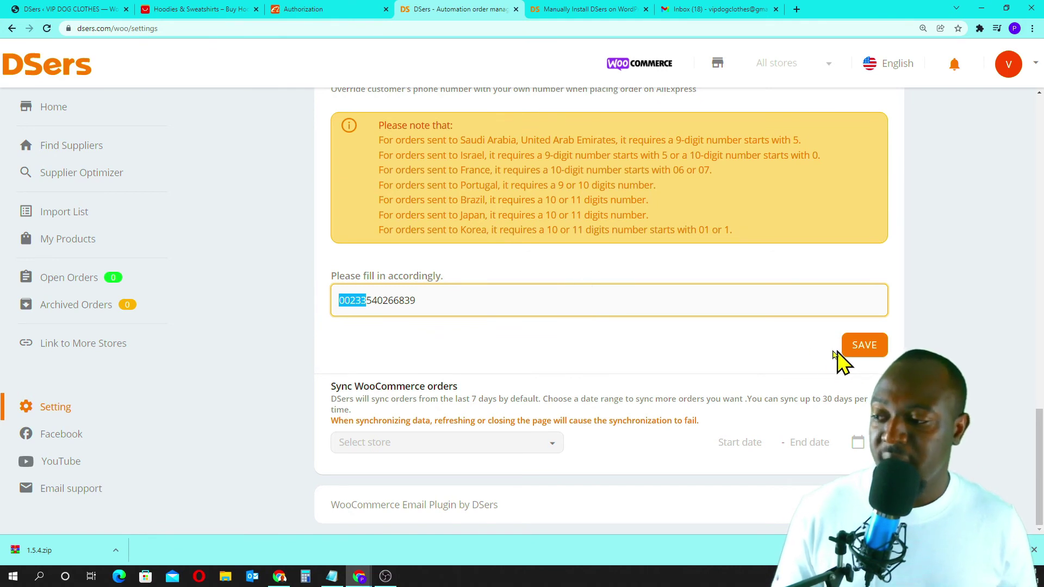
left_click(861, 351)
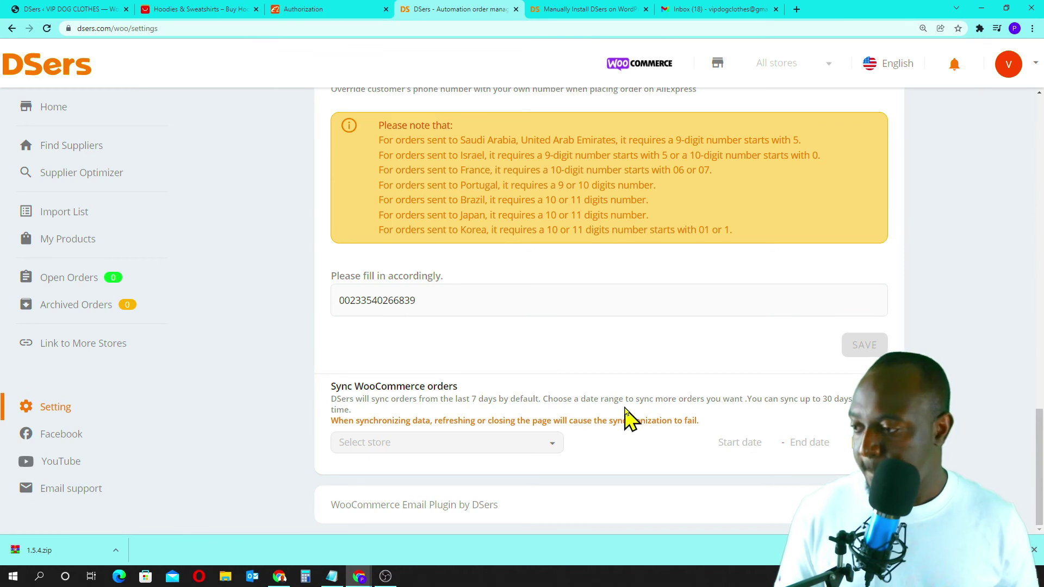
left_click(551, 447)
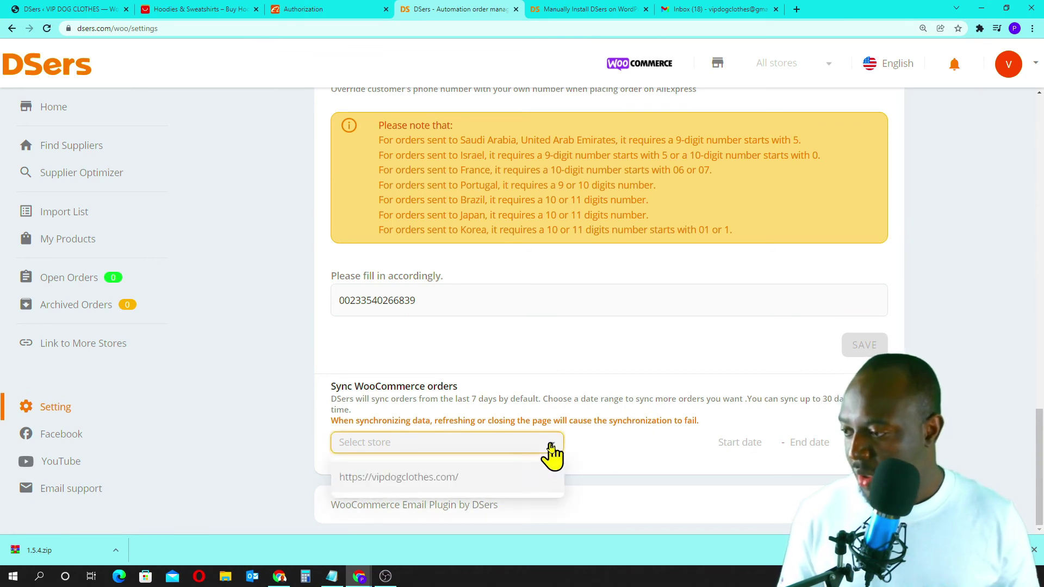
left_click(447, 479)
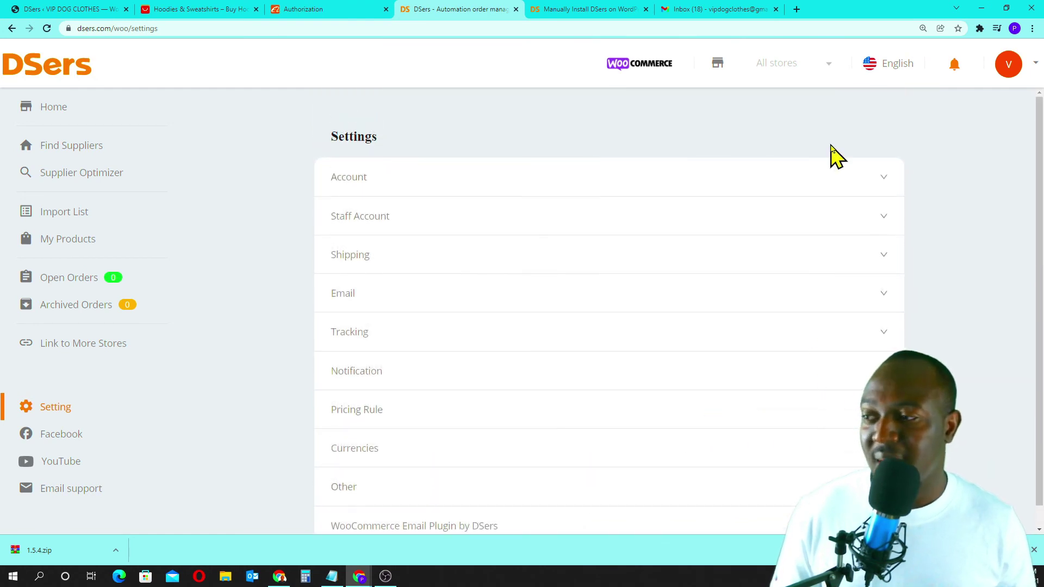
scroll(691, 234, "down", 1)
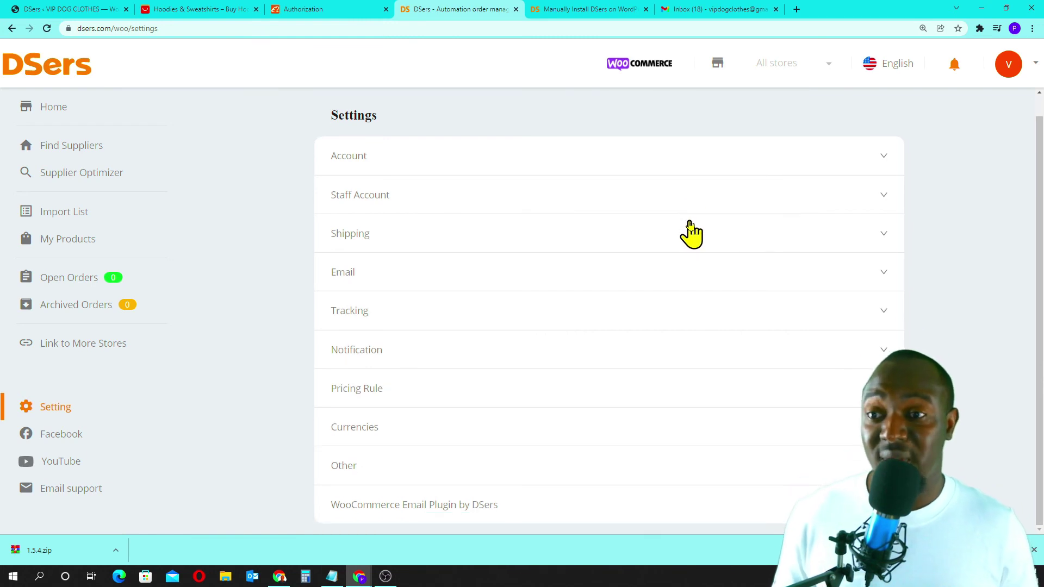
scroll(691, 231, "up", 1)
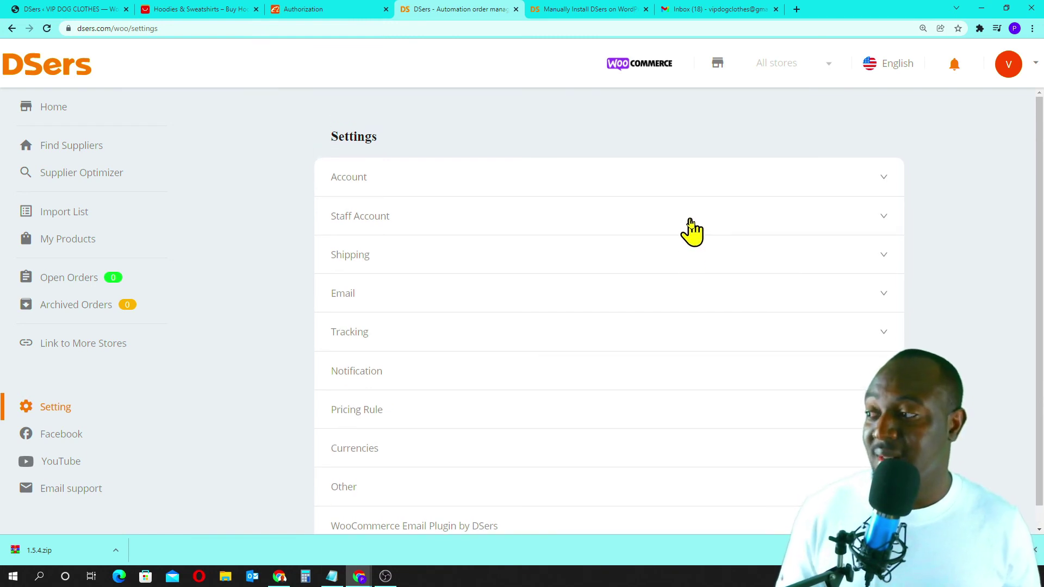
scroll(691, 231, "down", 1)
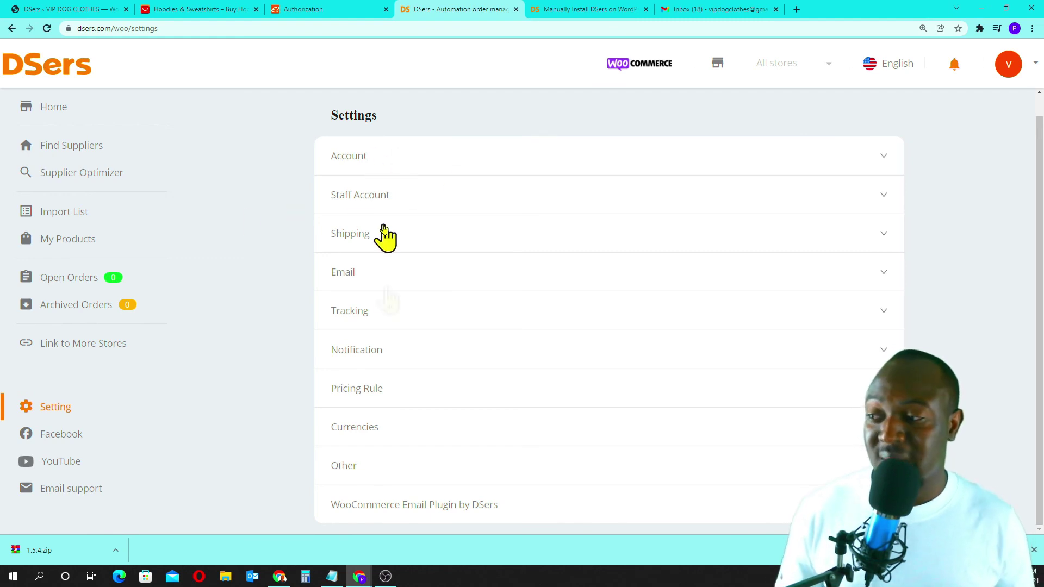
scroll(400, 385, "up", 1)
scroll(471, 283, "down", 1)
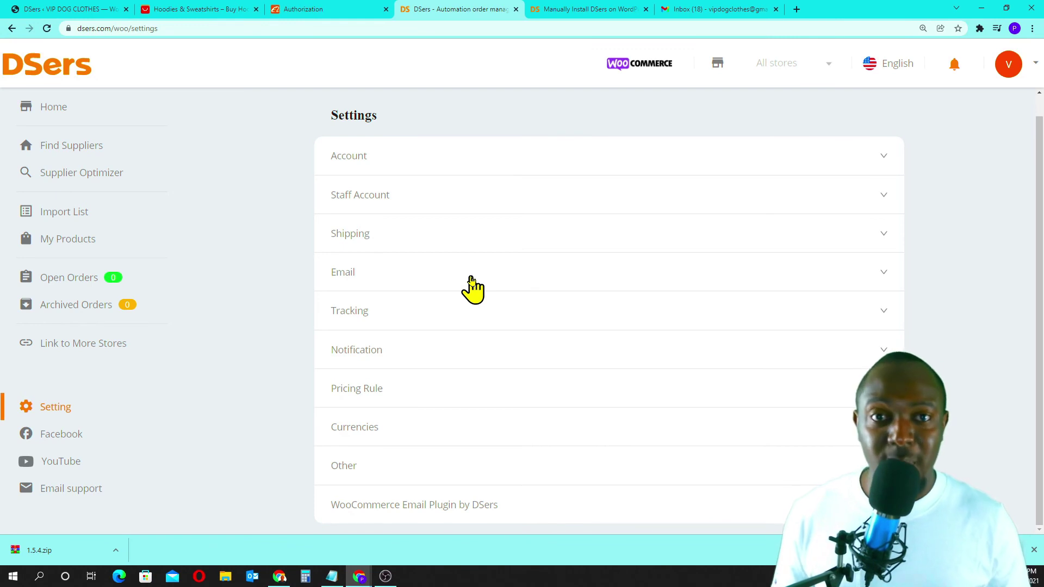
scroll(471, 283, "up", 1)
scroll(471, 283, "down", 1)
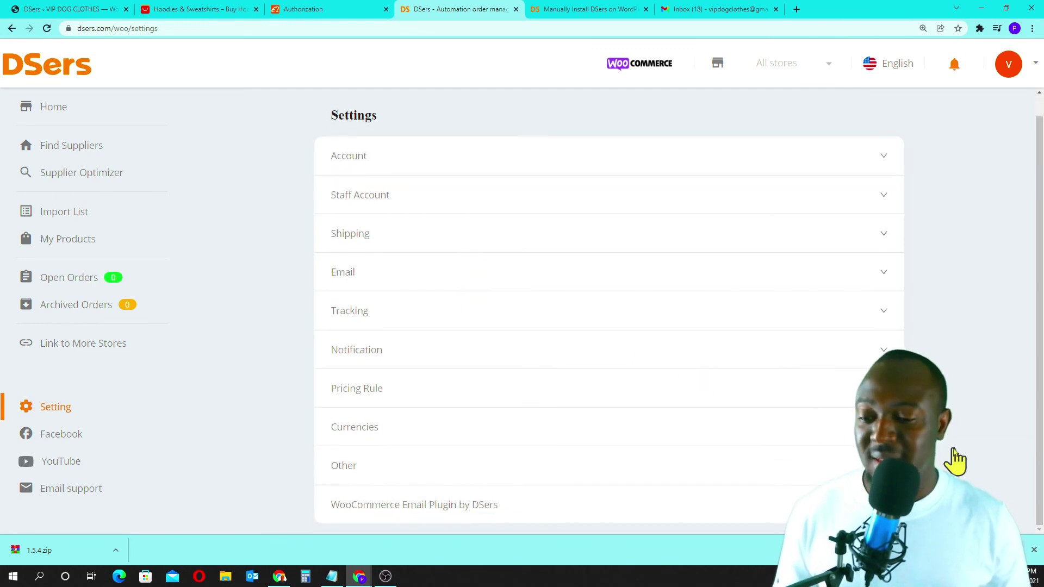
left_click(1034, 550)
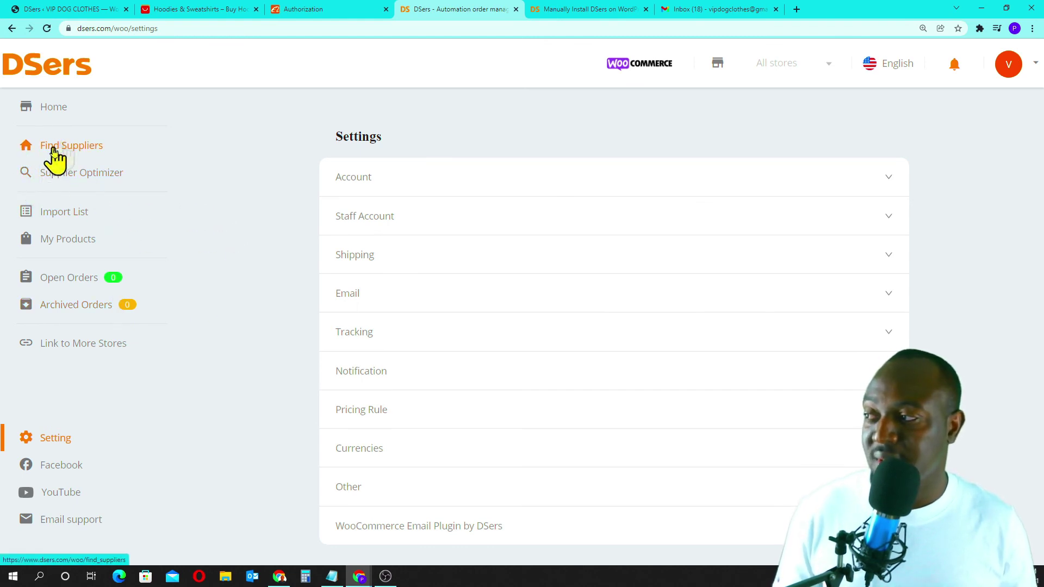
Go to Find Suppliers and browse the AliExpress Premium Selection product grid
left_click(80, 155)
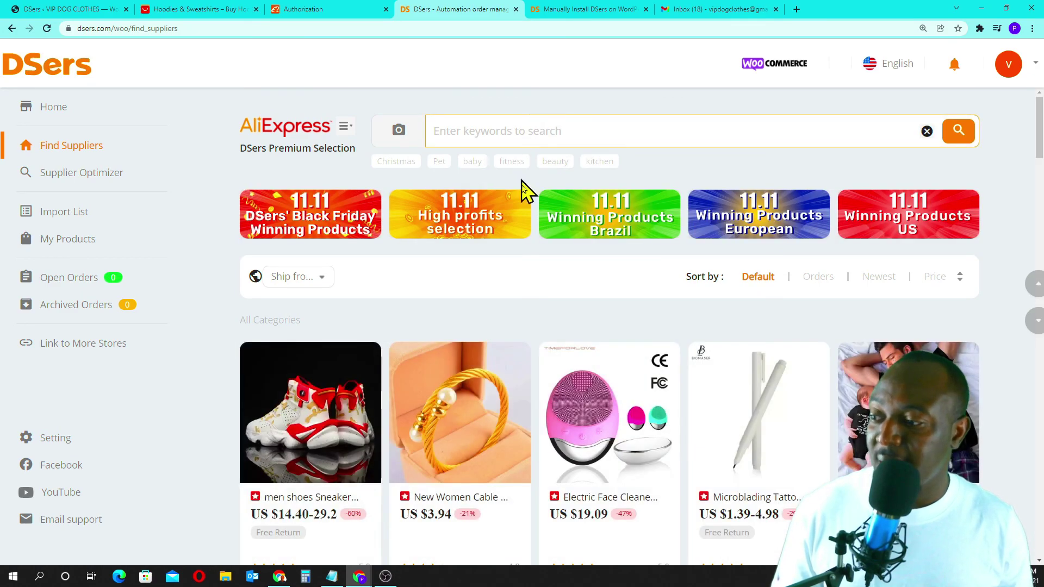
scroll(601, 310, "down", 3)
scroll(702, 335, "down", 5)
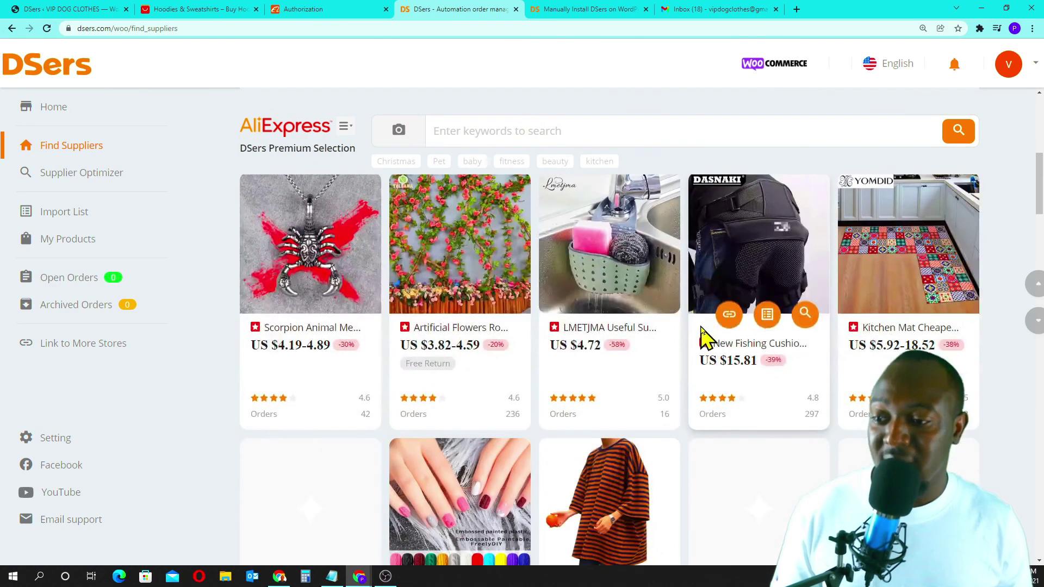
scroll(701, 333, "down", 4)
scroll(701, 335, "down", 4)
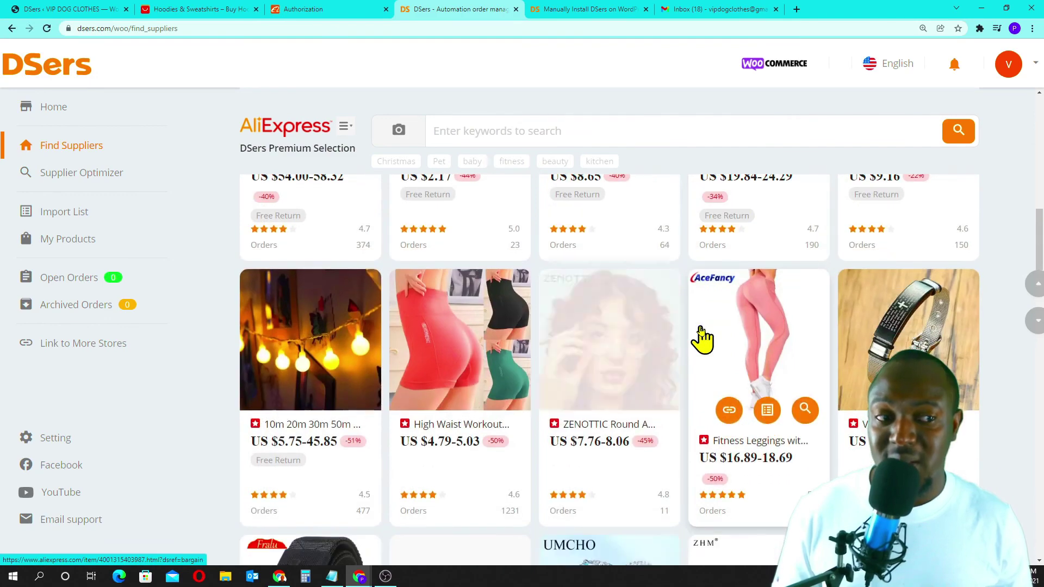
scroll(701, 338, "down", 4)
scroll(701, 338, "down", 4)
scroll(701, 338, "up", 7)
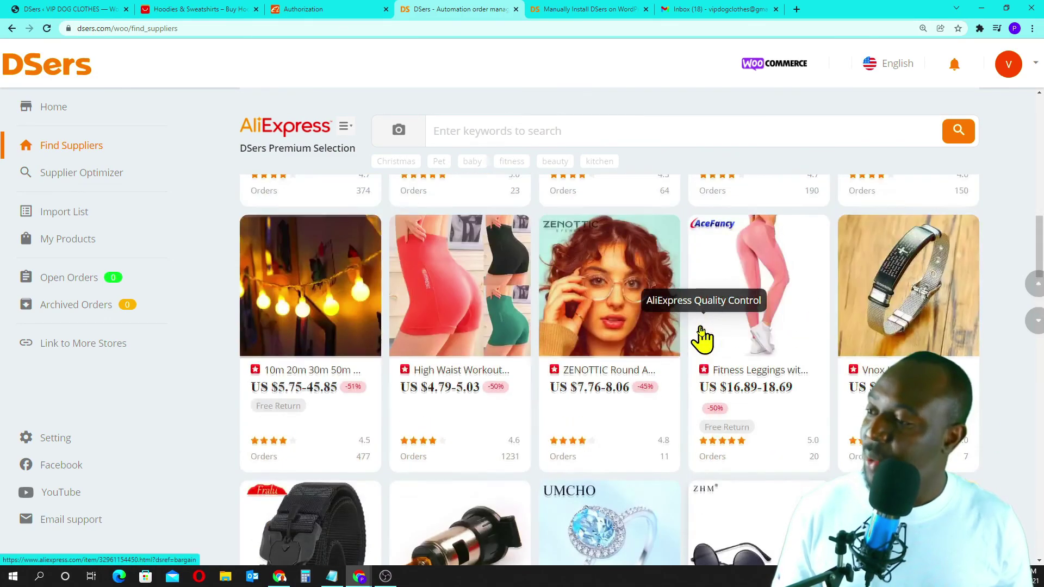
scroll(702, 338, "up", 9)
scroll(598, 358, "up", 2)
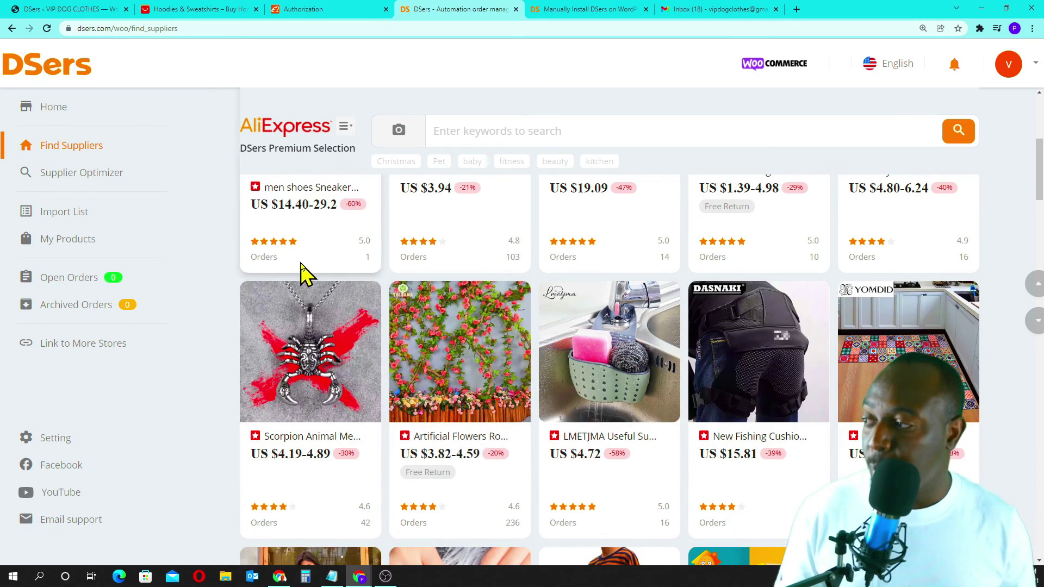
scroll(300, 273, "up", 2)
scroll(300, 274, "up", 3)
scroll(300, 274, "down", 5)
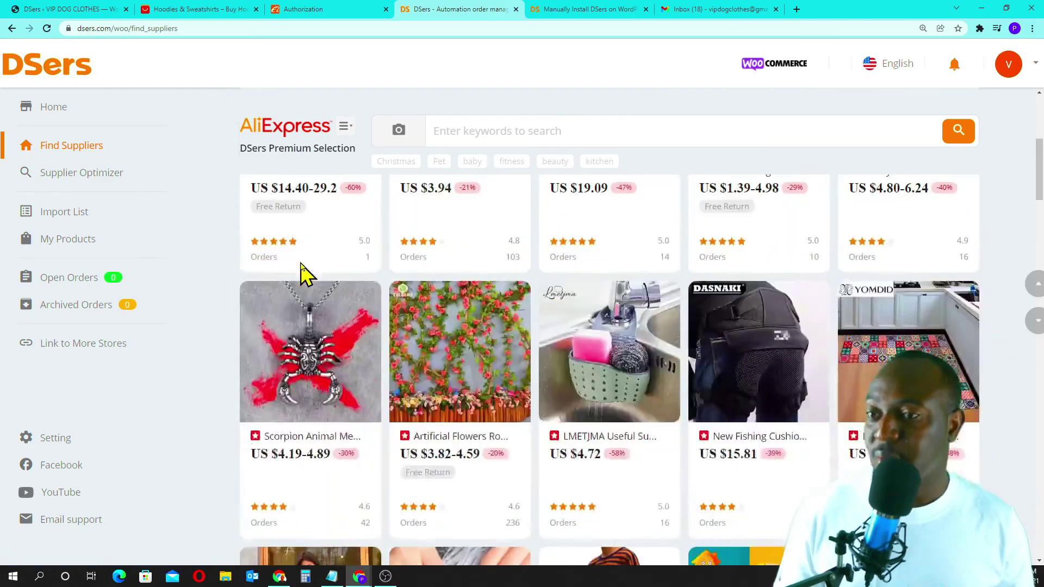
scroll(300, 274, "down", 4)
scroll(300, 274, "down", 3)
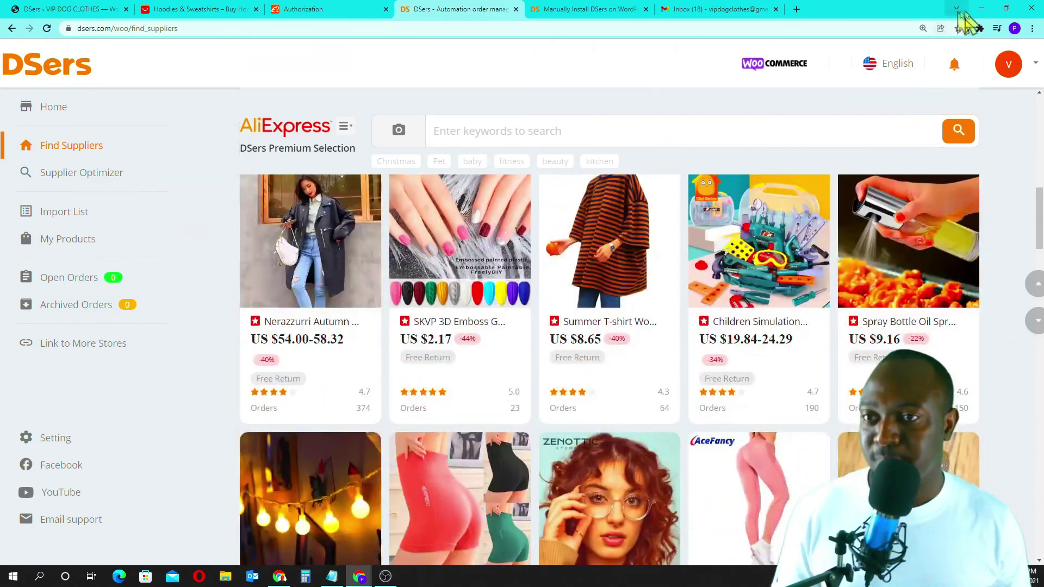